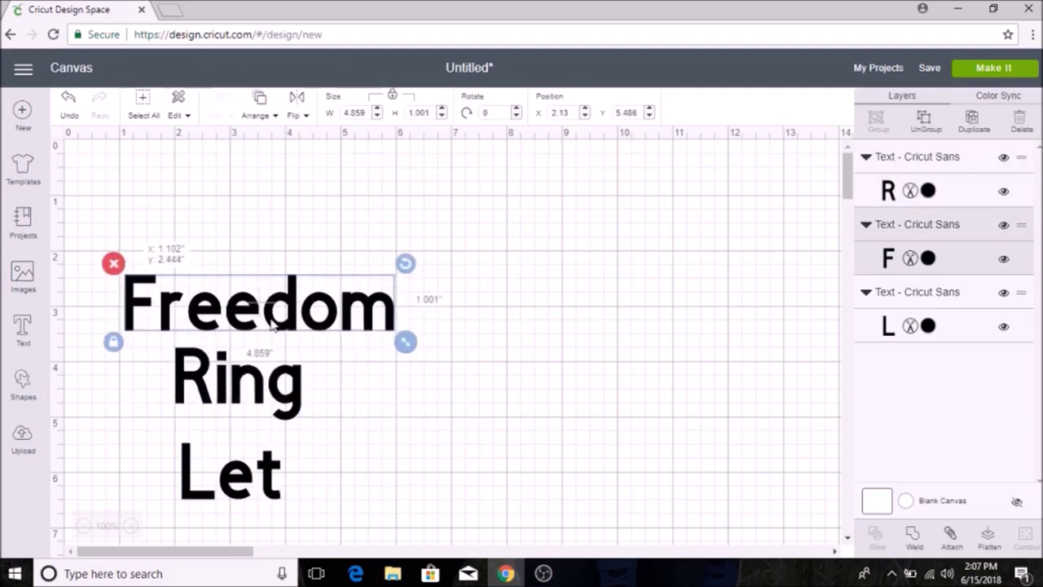
# Step: Move the word Let above Freedom so the three words read in order
pyautogui.moveTo(273, 448); pyautogui.dragTo(294, 196)
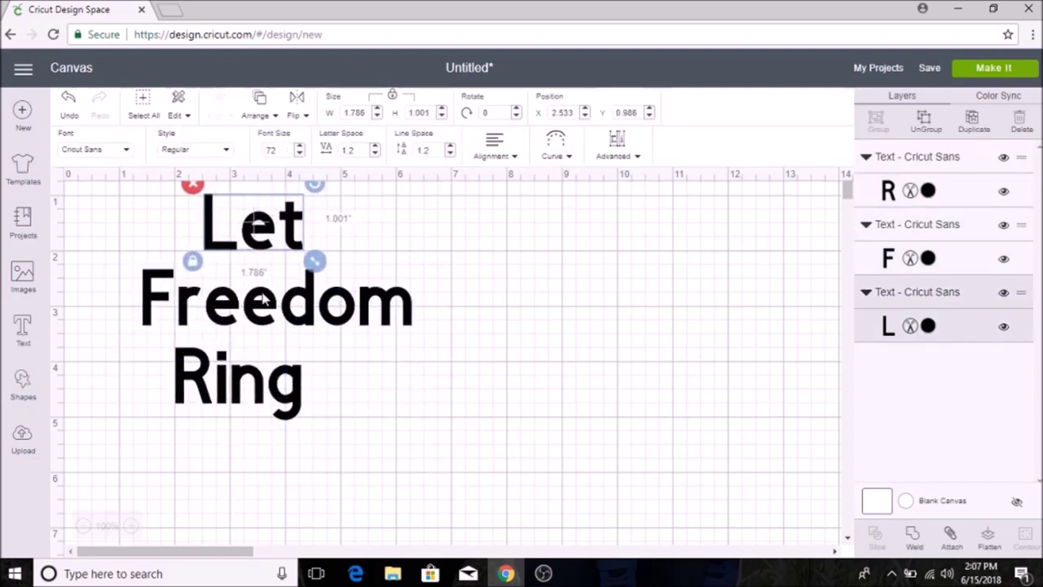
# Step: Open dafont.com in a new browser tab and search for the magnolia sky font
pyautogui.click(171, 11)
pyautogui.write('d')
pyautogui.press('Return')
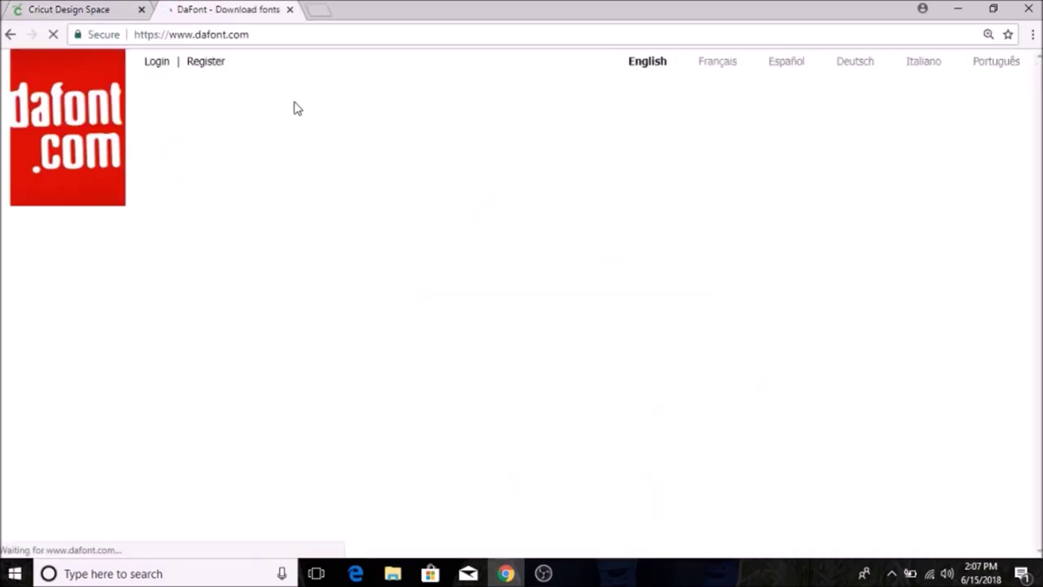
pyautogui.click(804, 198)
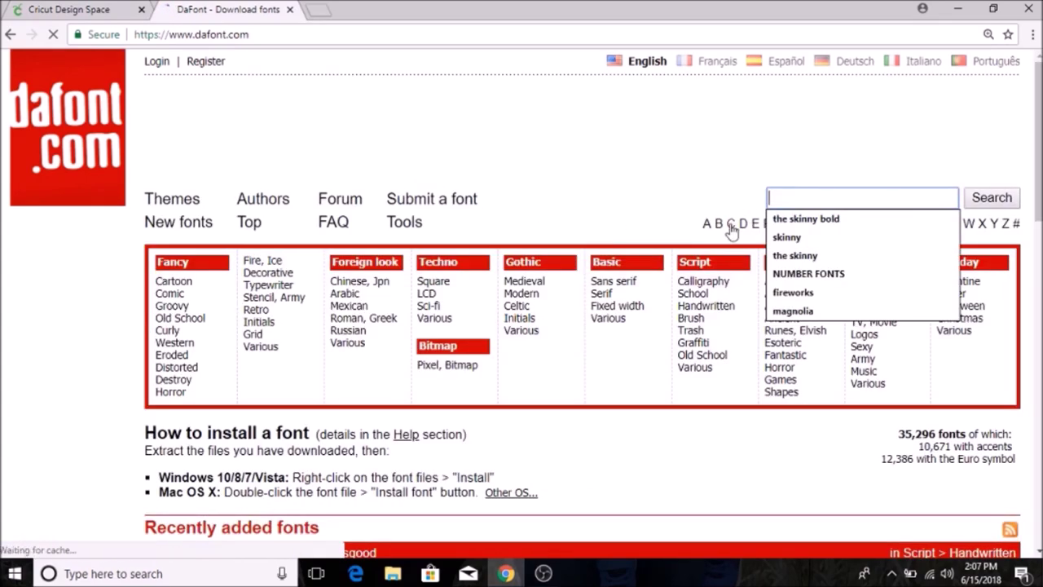
pyautogui.write('mag')
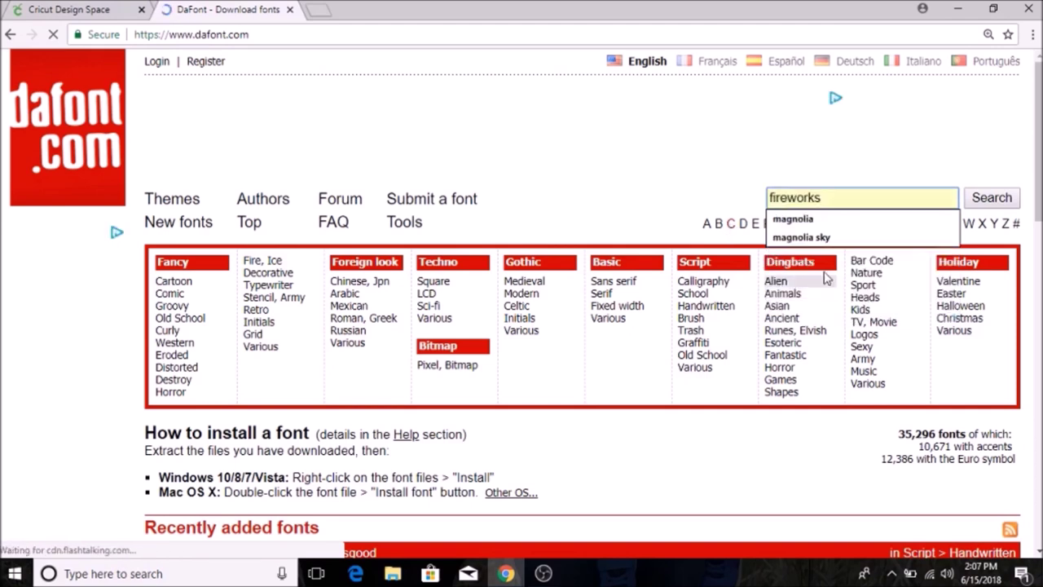
pyautogui.click(807, 235)
pyautogui.click(990, 199)
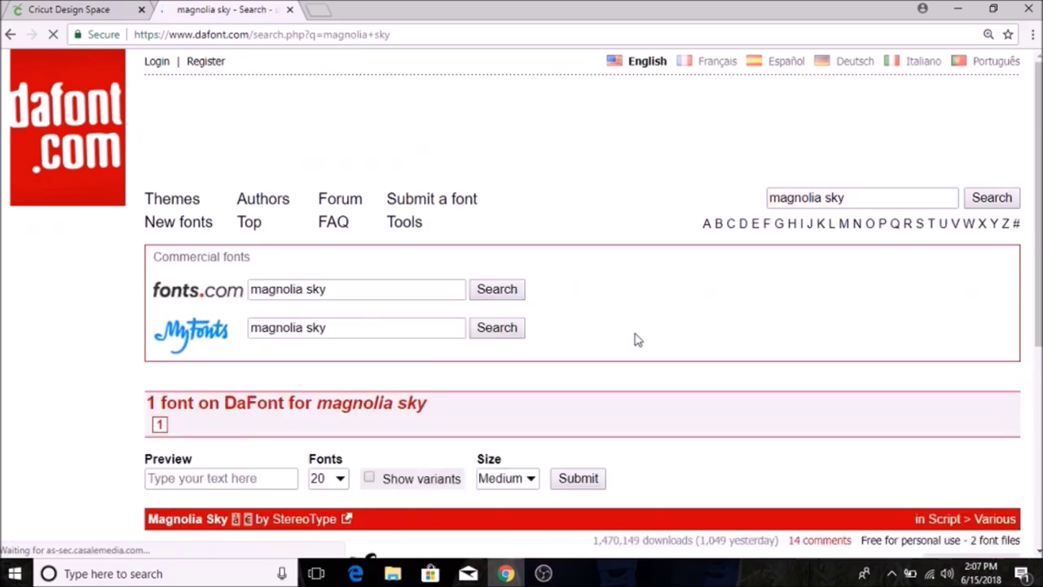
# Step: Download the Magnolia Sky font and open the downloaded zip archive
pyautogui.scroll(-2, 617, 331)
pyautogui.scroll(-1, 617, 331)
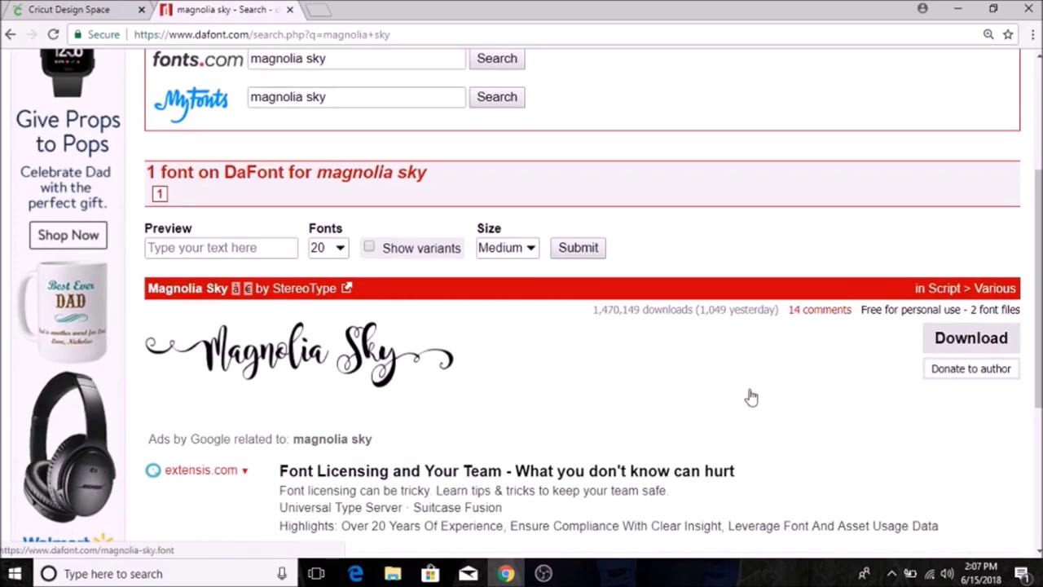
pyautogui.click(972, 344)
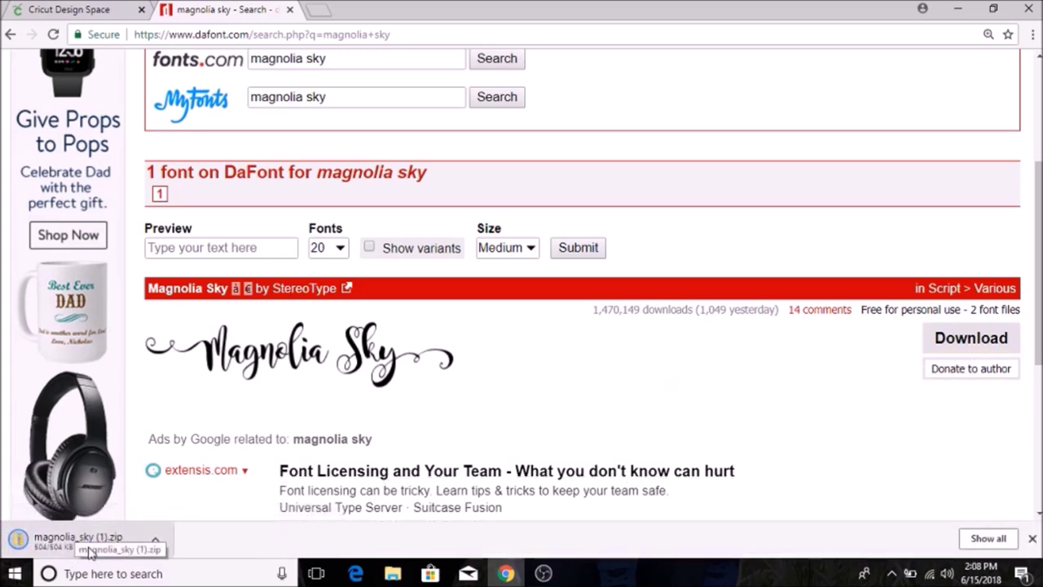
pyautogui.click(89, 552)
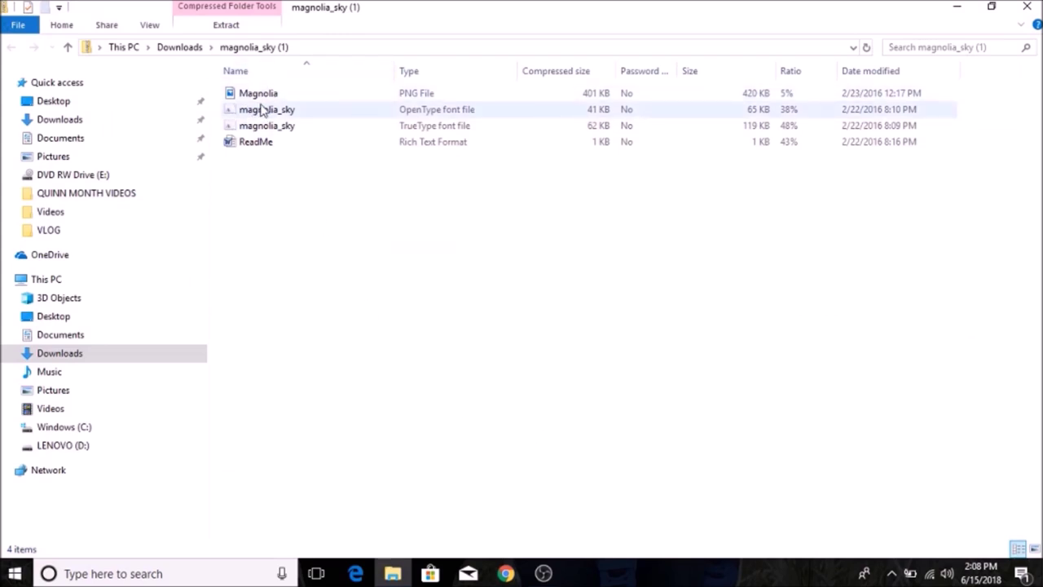
# Step: Install the OpenType magnolia_sky font, replacing the copy already installed
pyautogui.click(259, 111)
pyautogui.rightClick(259, 111)
pyautogui.click(253, 115)
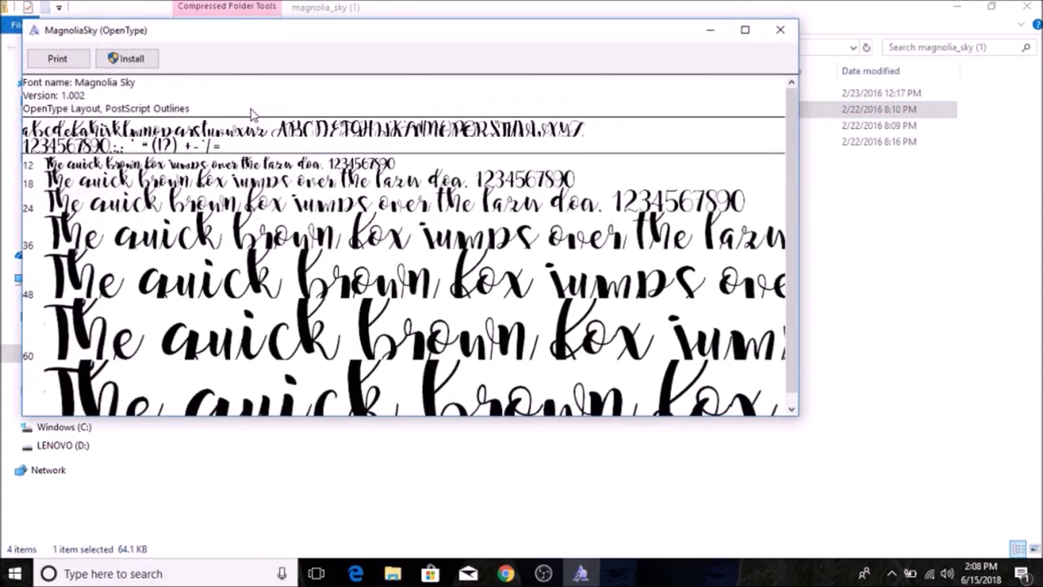
pyautogui.click(132, 60)
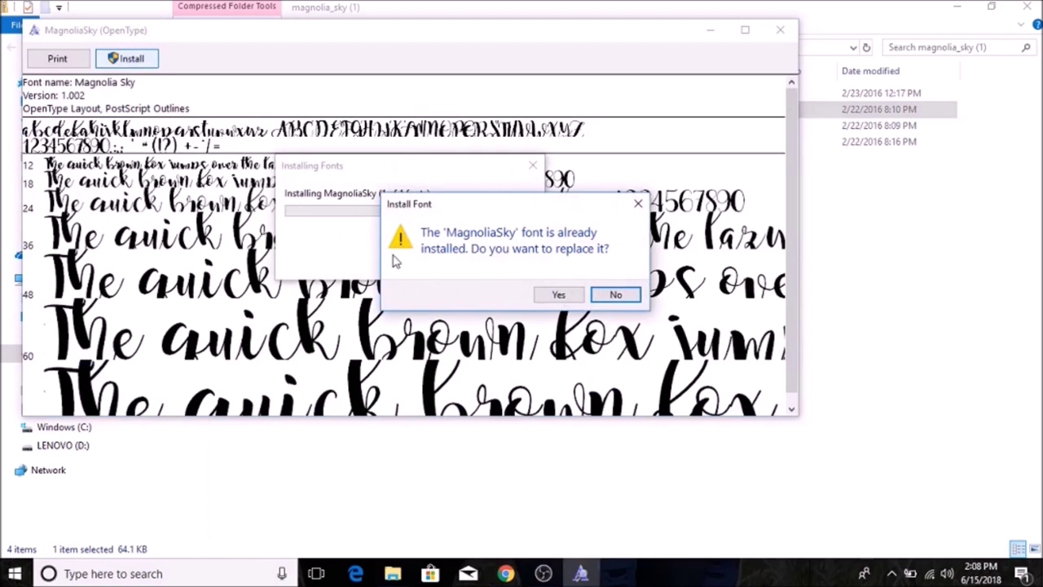
pyautogui.click(559, 296)
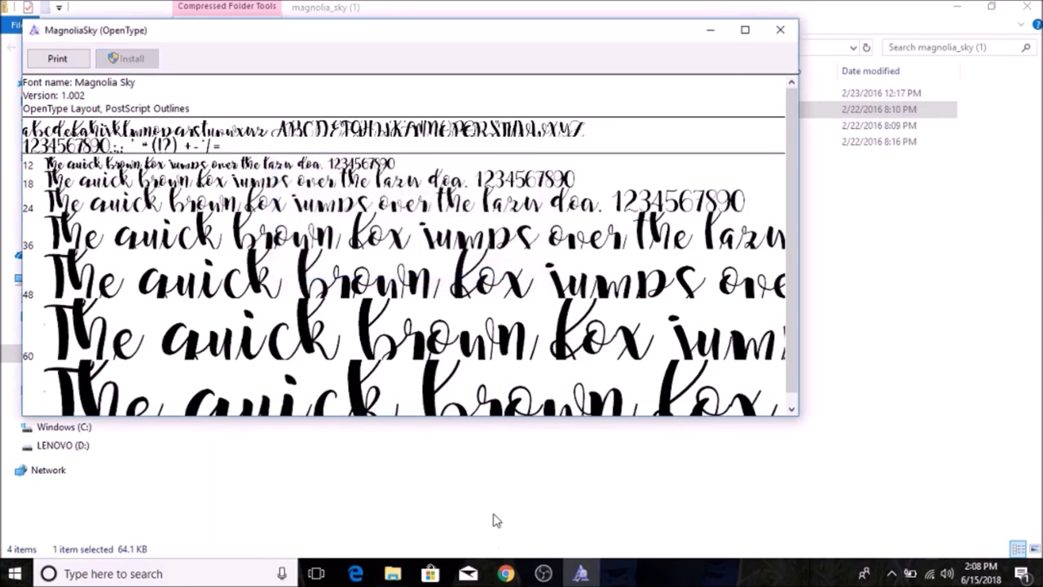
# Step: Return to Cricut Design Space in the browser and change the font of the word Let to Magnolia Sky
pyautogui.click(506, 574)
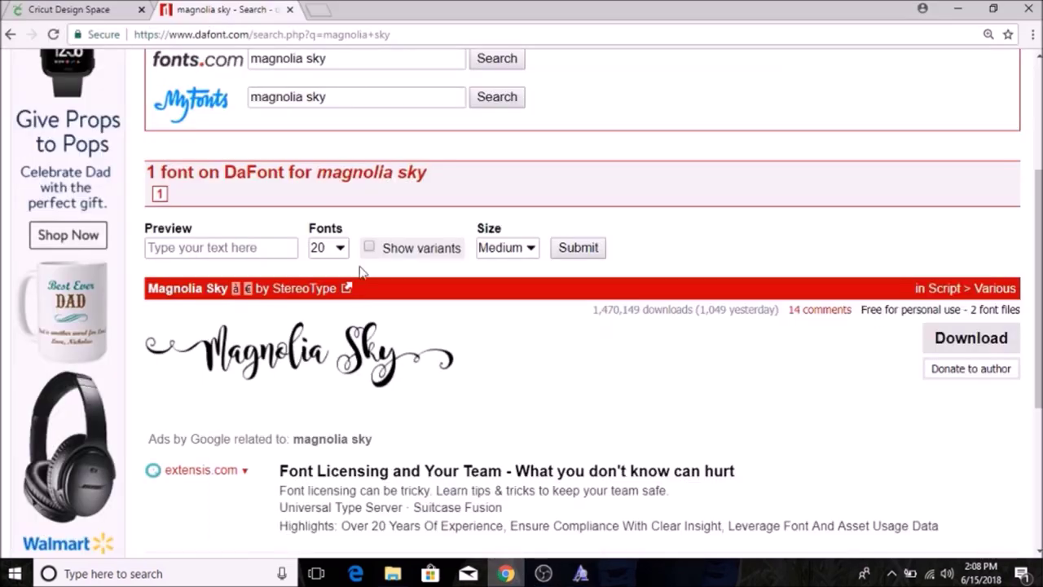
pyautogui.click(65, 9)
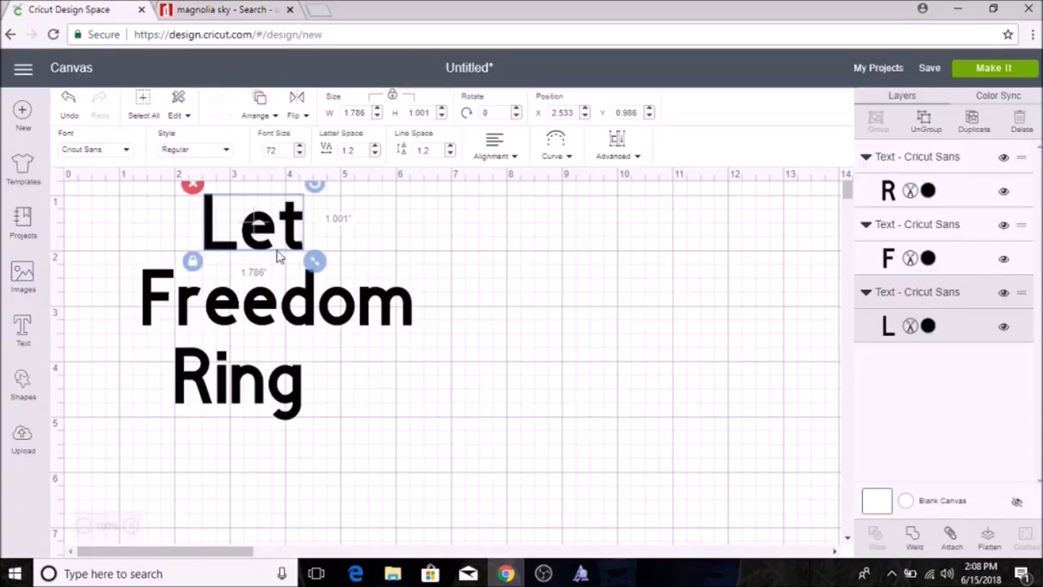
pyautogui.click(94, 150)
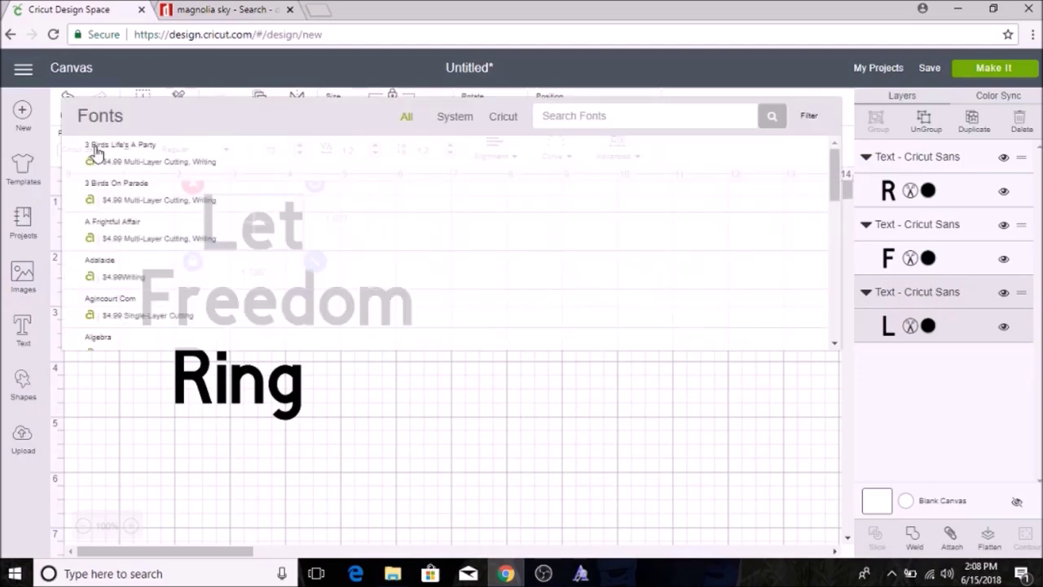
pyautogui.click(562, 123)
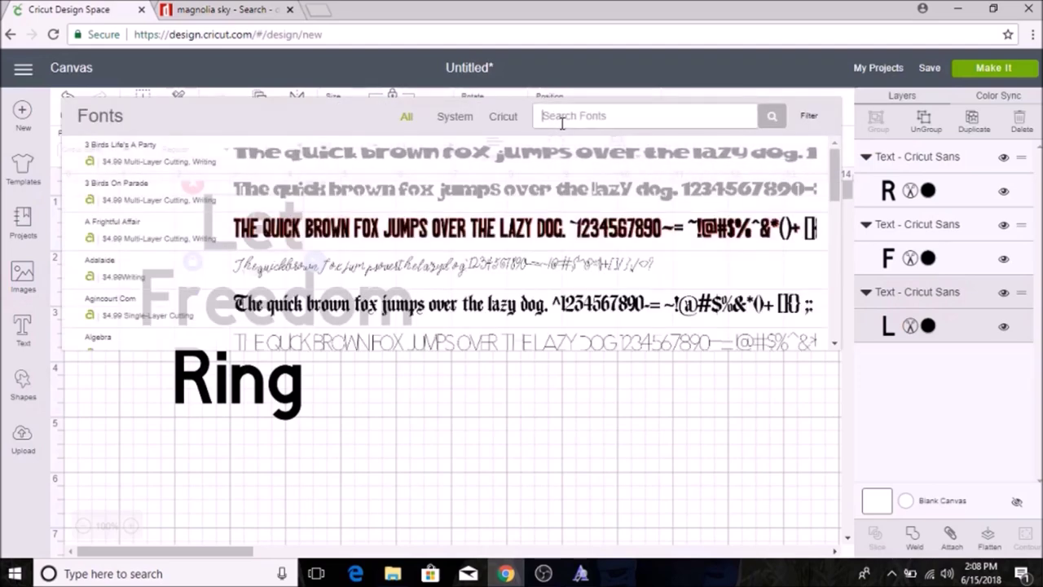
pyautogui.write('mag')
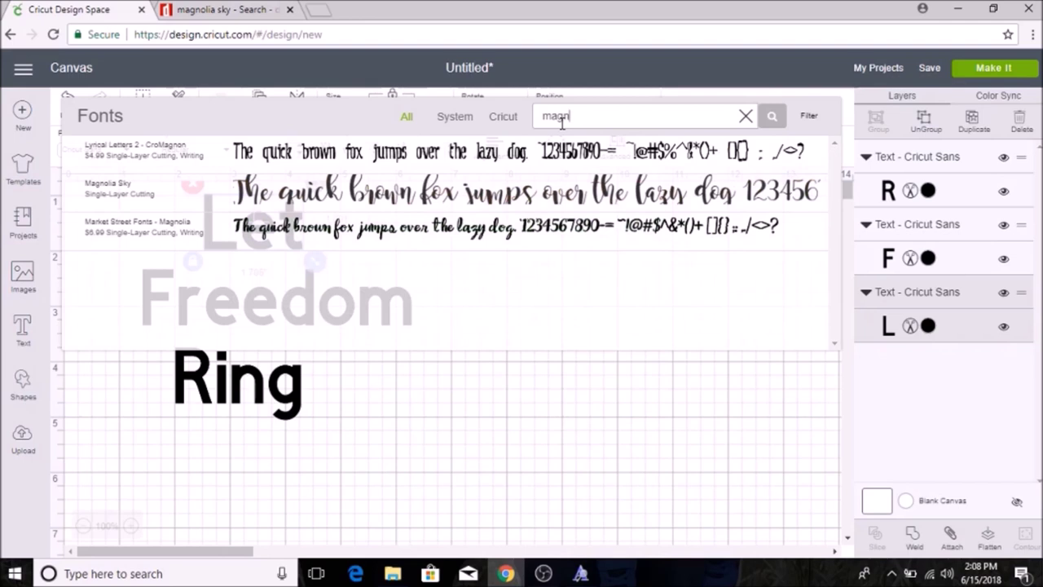
pyautogui.write('n')
pyautogui.click(412, 204)
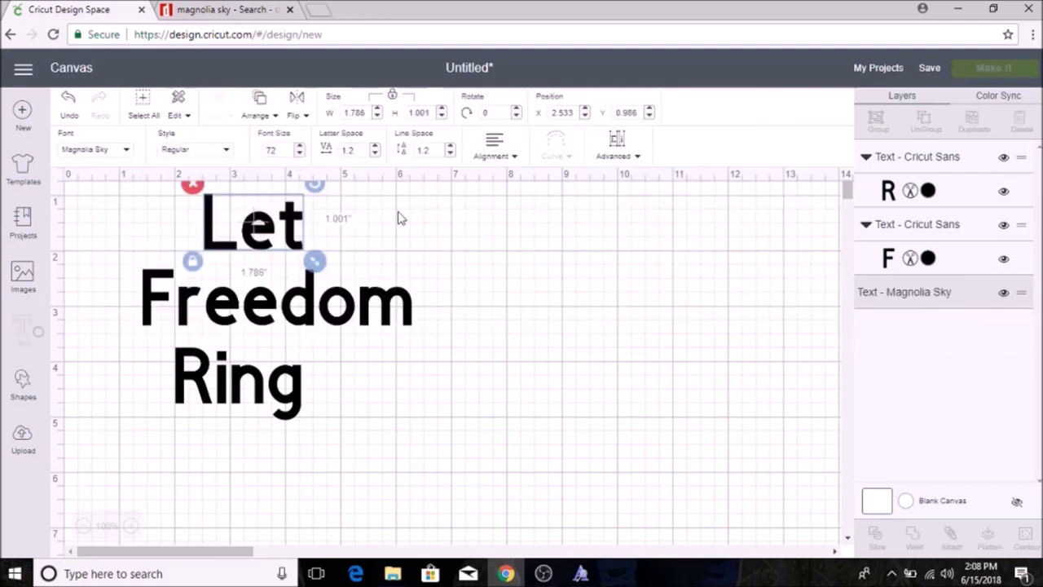
# Step: Change the font of the words Freedom and Ring to Magnolia Sky
pyautogui.click(266, 303)
pyautogui.click(117, 151)
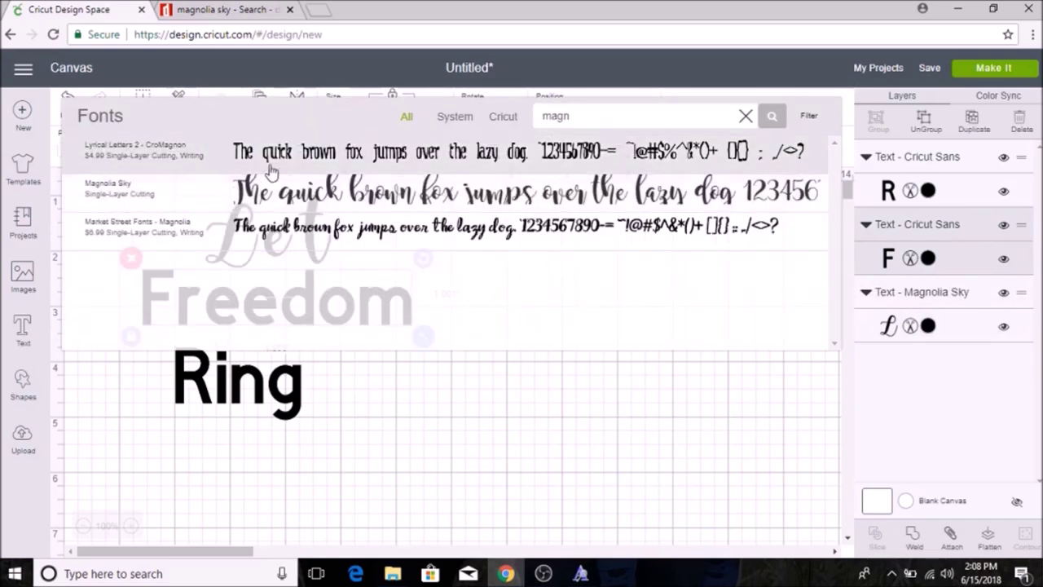
pyautogui.click(244, 193)
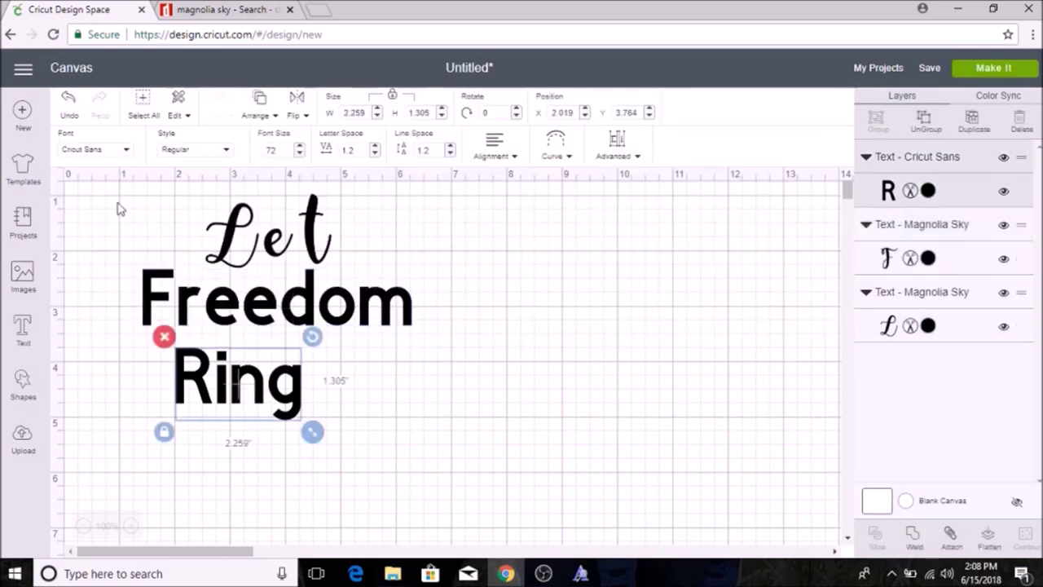
pyautogui.click(87, 153)
pyautogui.click(237, 192)
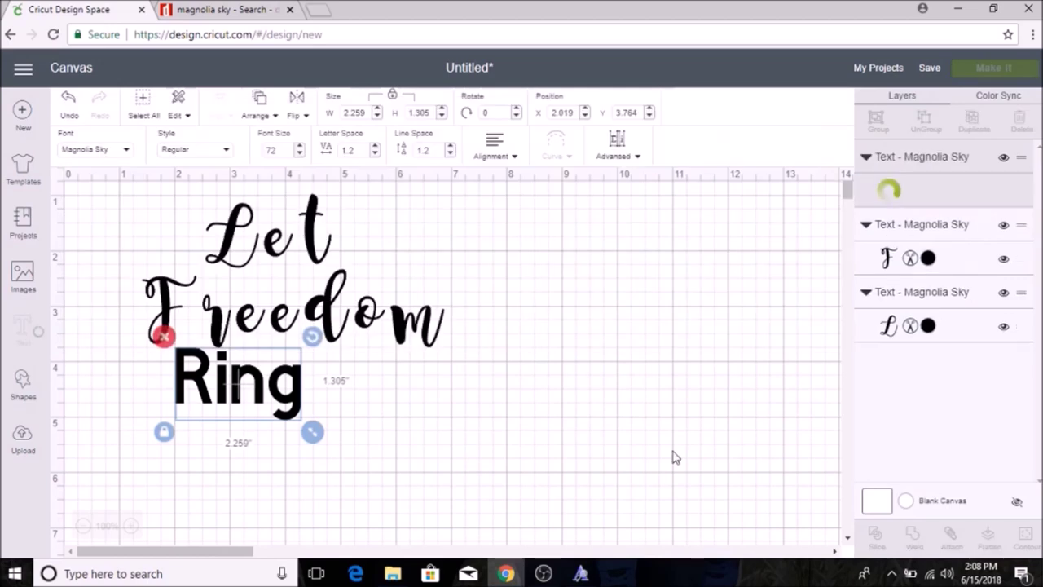
# Step: Group the three words and move the group to about X 7.84, Y 0.819 on the canvas
pyautogui.moveTo(459, 442); pyautogui.dragTo(188, 274)
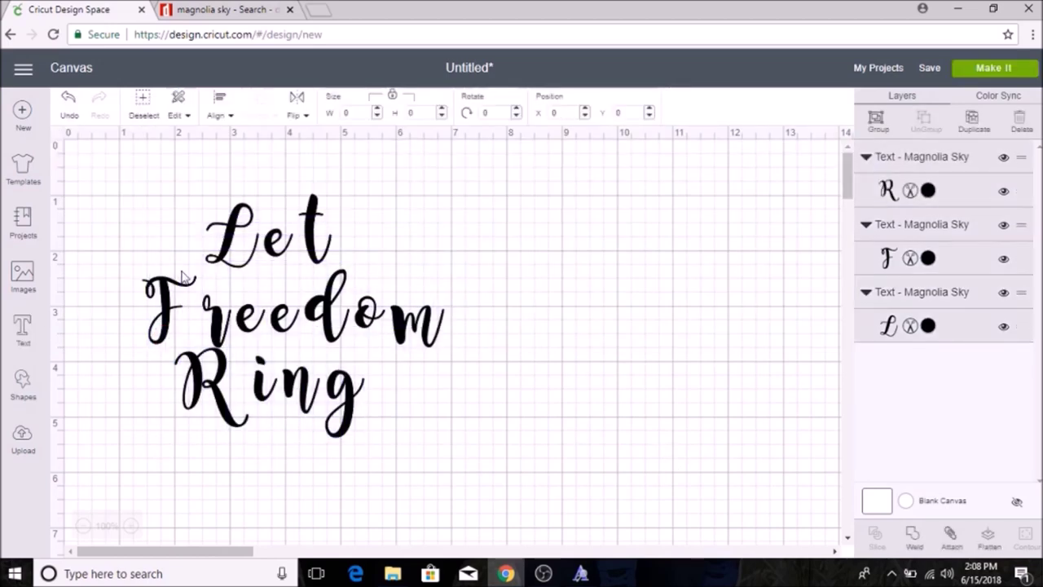
pyautogui.click(872, 124)
pyautogui.moveTo(281, 326); pyautogui.dragTo(635, 317)
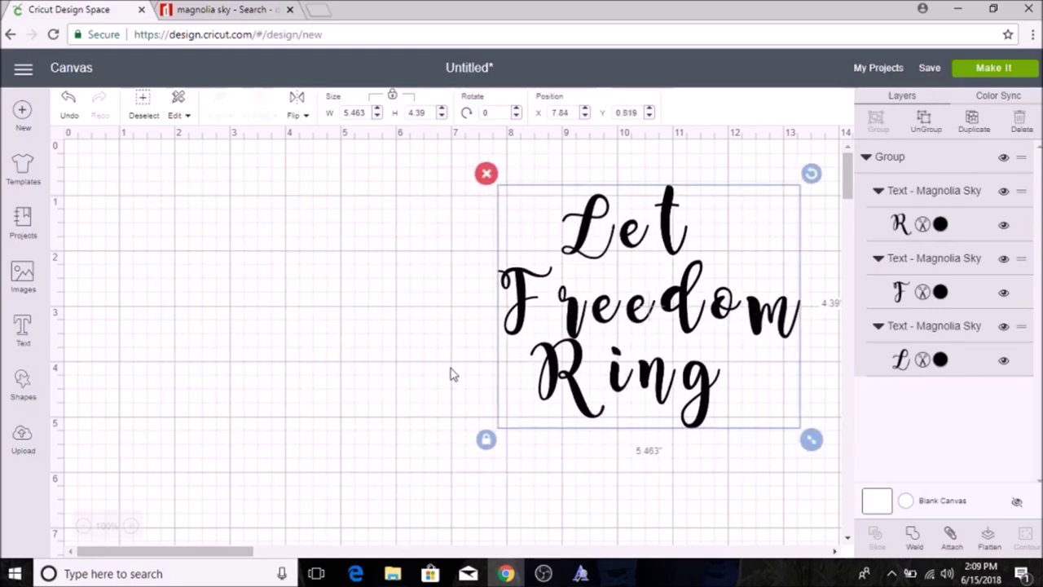
# Step: Add a square shape to the canvas beside the lettering and select it
pyautogui.click(34, 388)
pyautogui.click(82, 292)
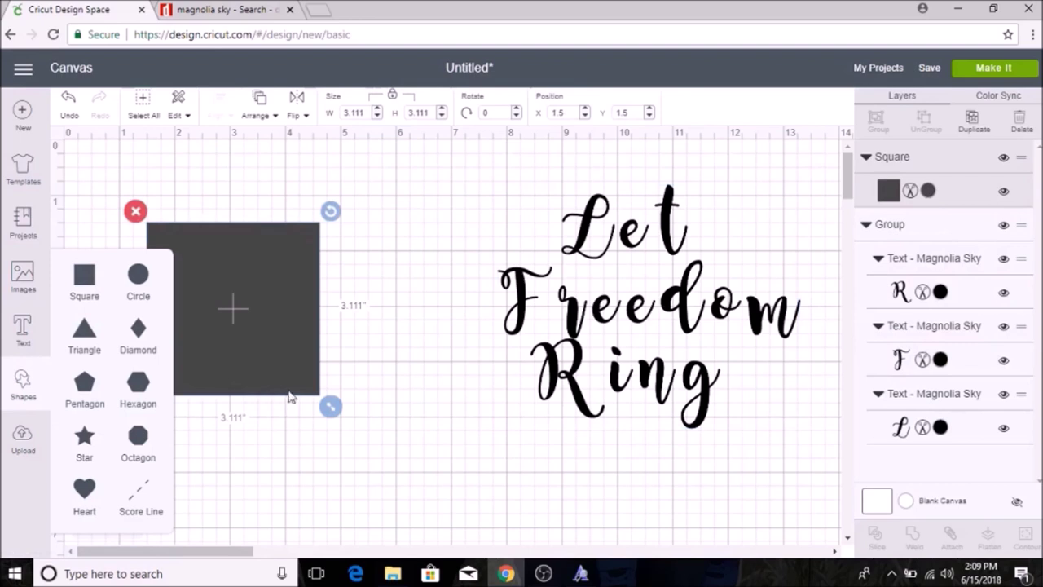
pyautogui.click(445, 481)
pyautogui.click(196, 393)
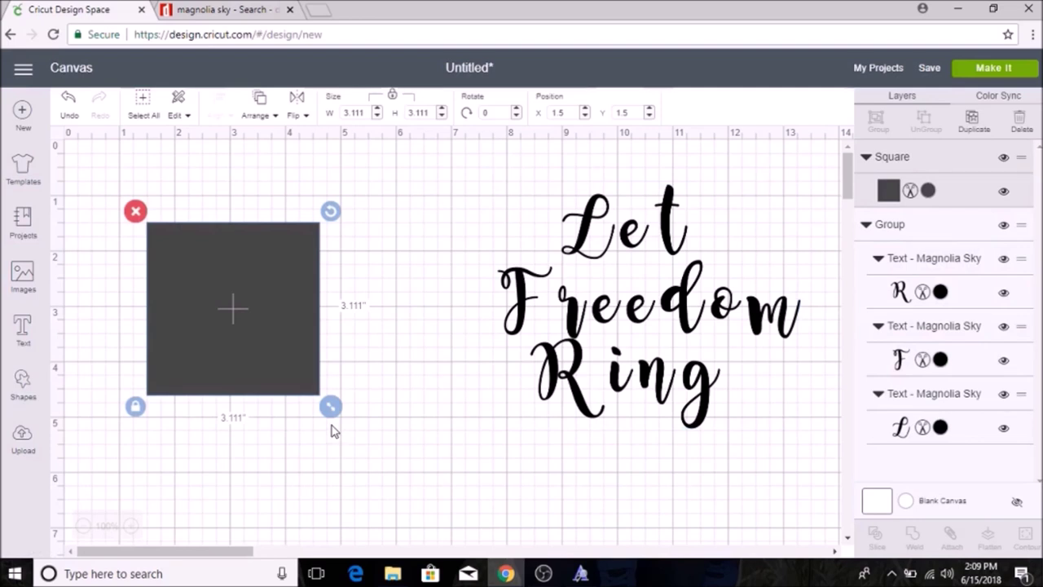
# Step: Unlock the square's proportions, resize it to 8 wide by 10 high and move it to about X 0.458, Y 0.292
pyautogui.click(135, 406)
pyautogui.click(356, 114)
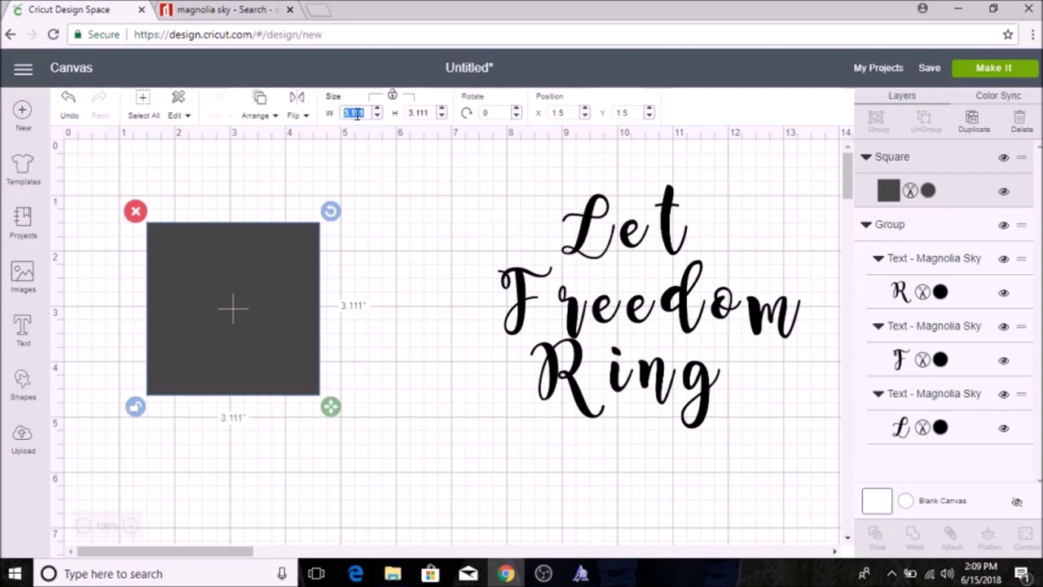
pyautogui.write('8')
pyautogui.press('Tab')
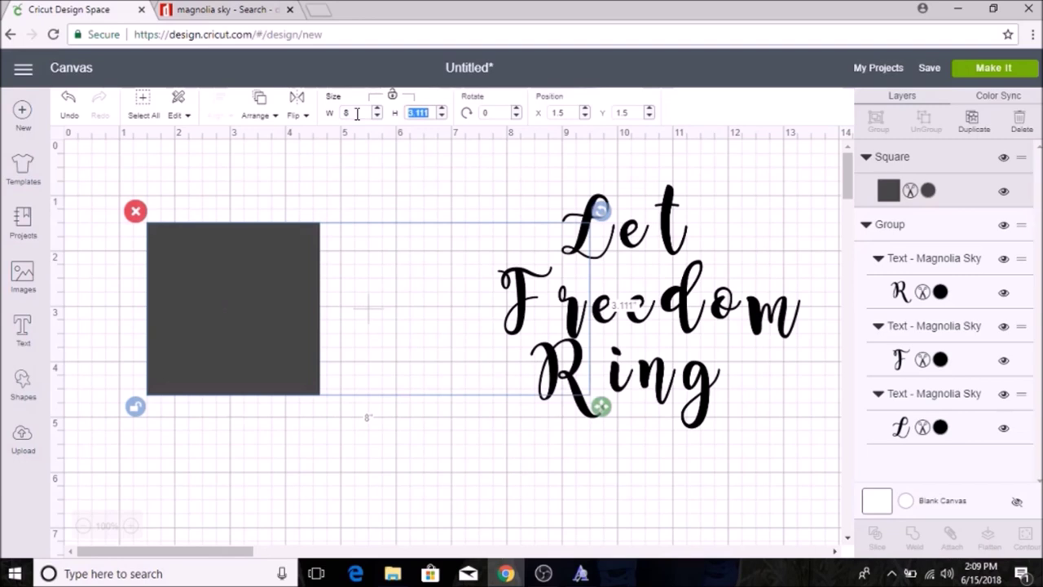
pyautogui.write('10')
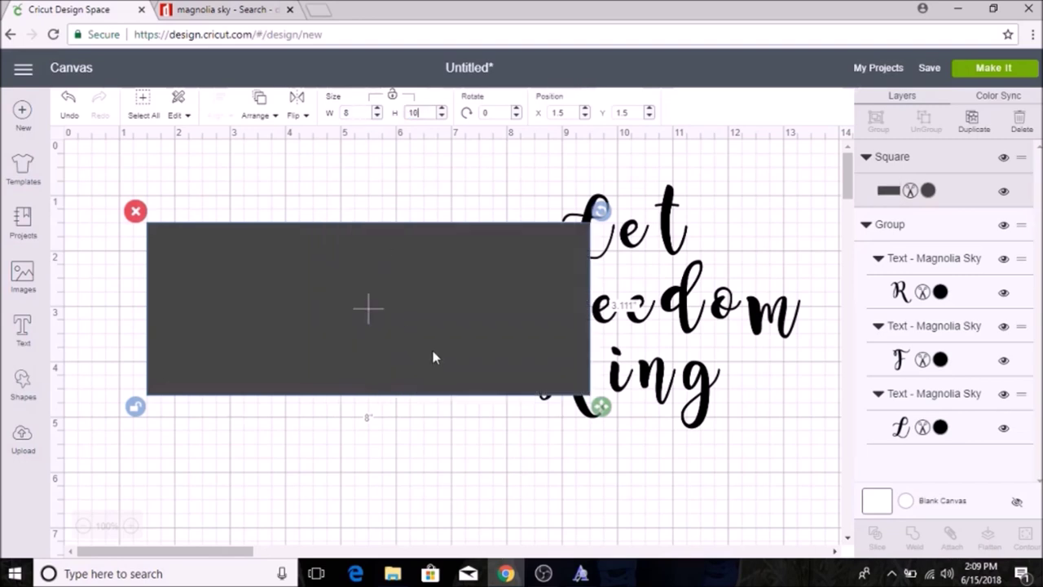
pyautogui.click(724, 470)
pyautogui.moveTo(426, 405); pyautogui.dragTo(376, 354)
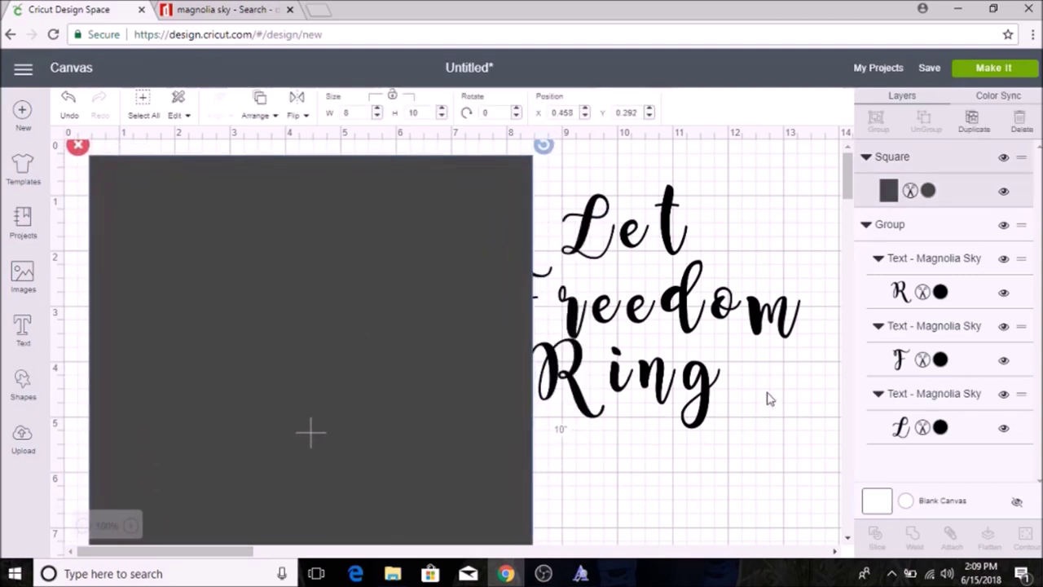
# Step: Move the lettering group onto the 8 by 10 rectangle and shift the rectangle one layer backward
pyautogui.moveTo(694, 334); pyautogui.dragTo(607, 383)
pyautogui.moveTo(588, 334); pyautogui.dragTo(294, 366)
pyautogui.rightClick(323, 363)
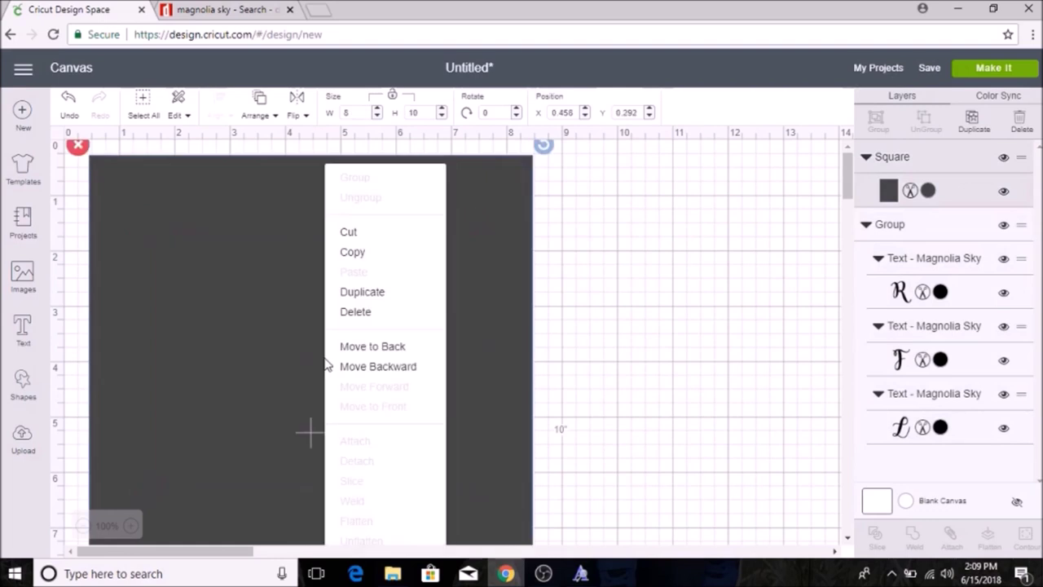
pyautogui.click(394, 367)
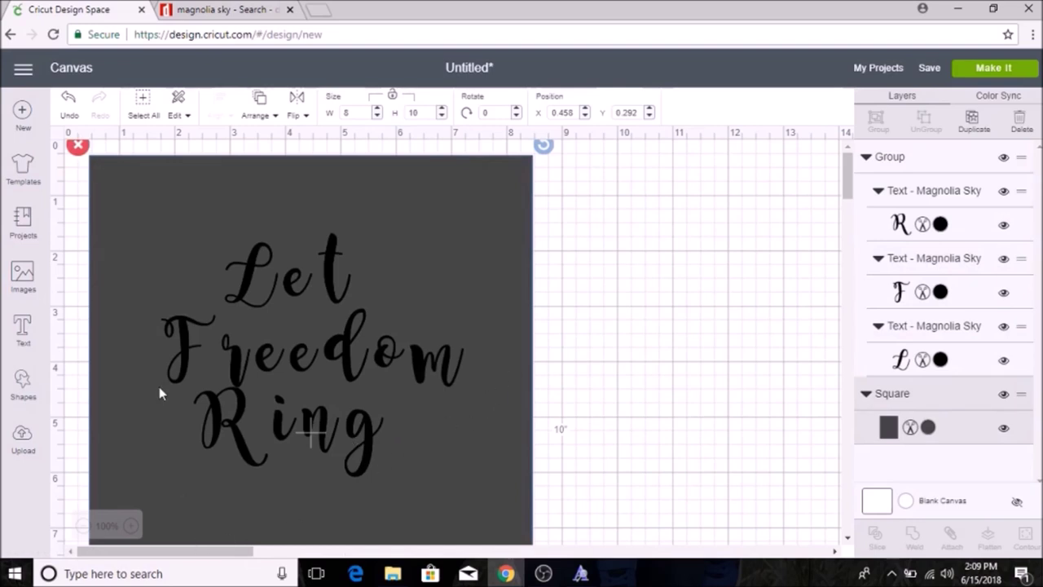
# Step: Ungroup the lettering on the rectangle and select the word Let on its own
pyautogui.moveTo(301, 295)
pyautogui.mouseDown()
pyautogui.moveTo(291, 291)
pyautogui.moveTo(300, 291)
pyautogui.mouseUp()
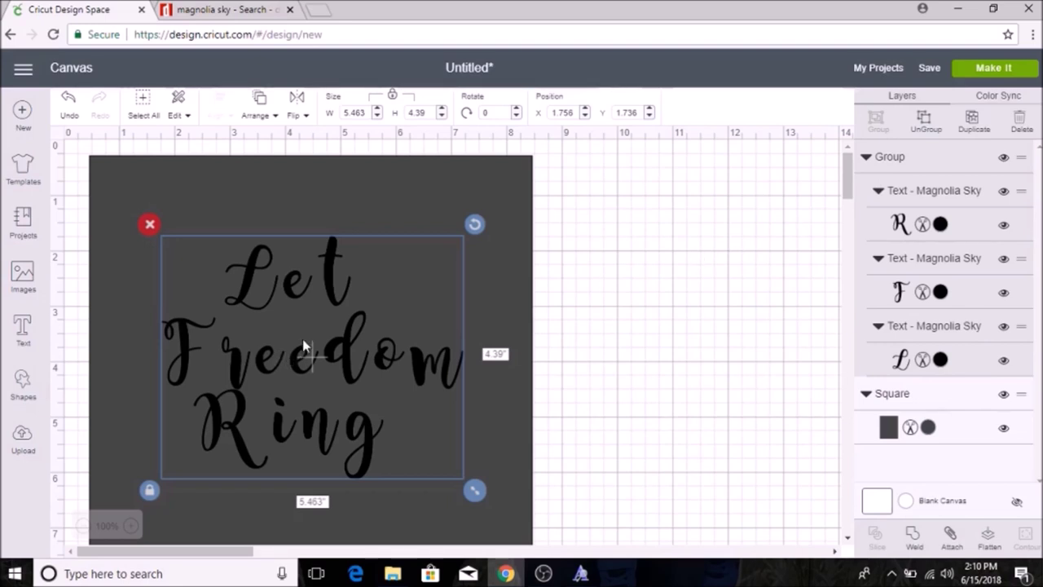
pyautogui.click(926, 122)
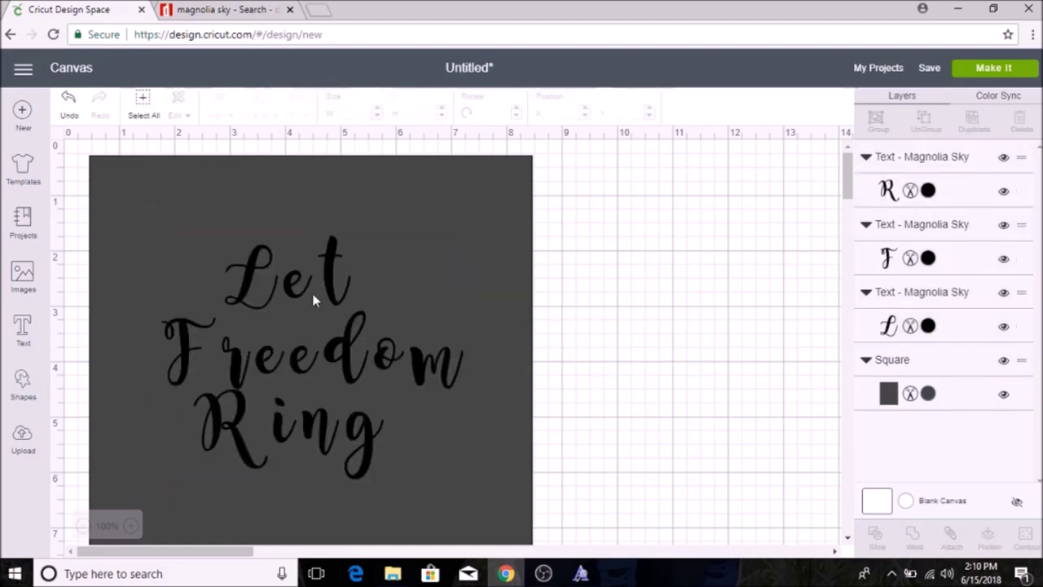
pyautogui.click(294, 301)
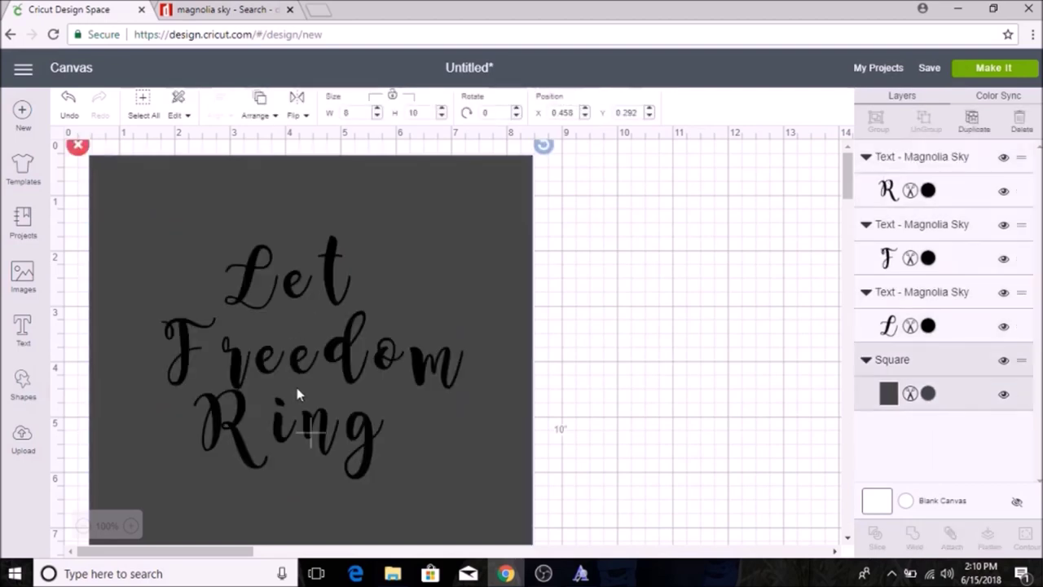
pyautogui.click(83, 527)
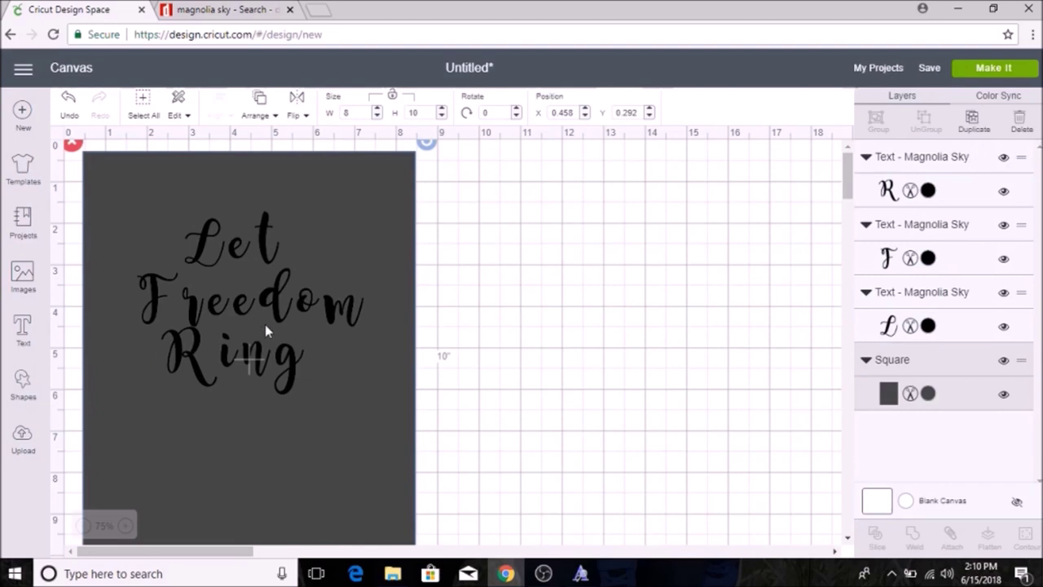
pyautogui.click(231, 256)
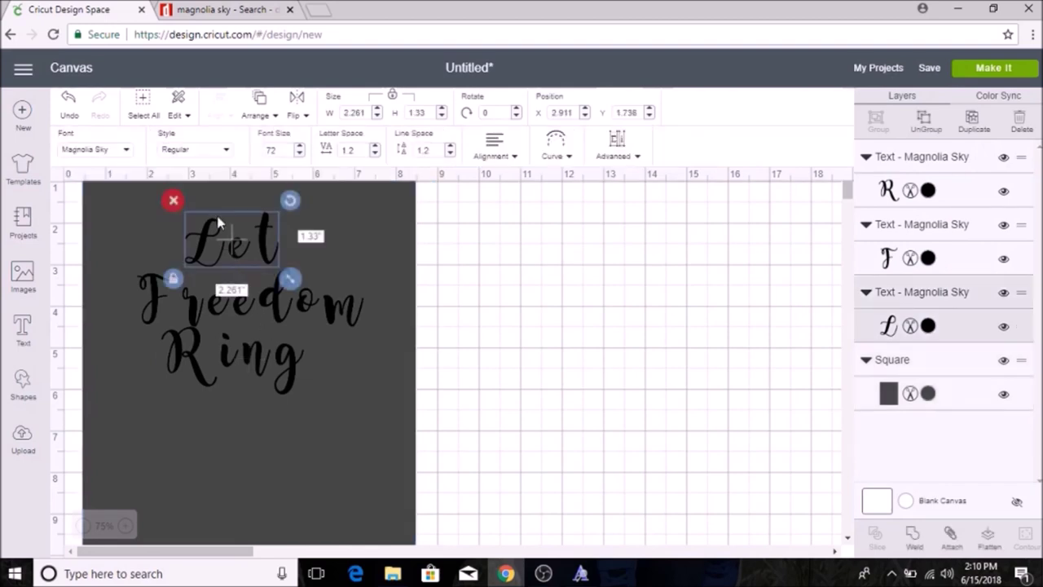
# Step: Move Ring and Freedom further down the rectangle and enlarge Let to about 3.8 wide by 2.23 high
pyautogui.moveTo(232, 371); pyautogui.dragTo(261, 440)
pyautogui.moveTo(284, 310); pyautogui.dragTo(283, 368)
pyautogui.moveTo(272, 265); pyautogui.dragTo(253, 273)
pyautogui.moveTo(303, 305); pyautogui.dragTo(341, 327)
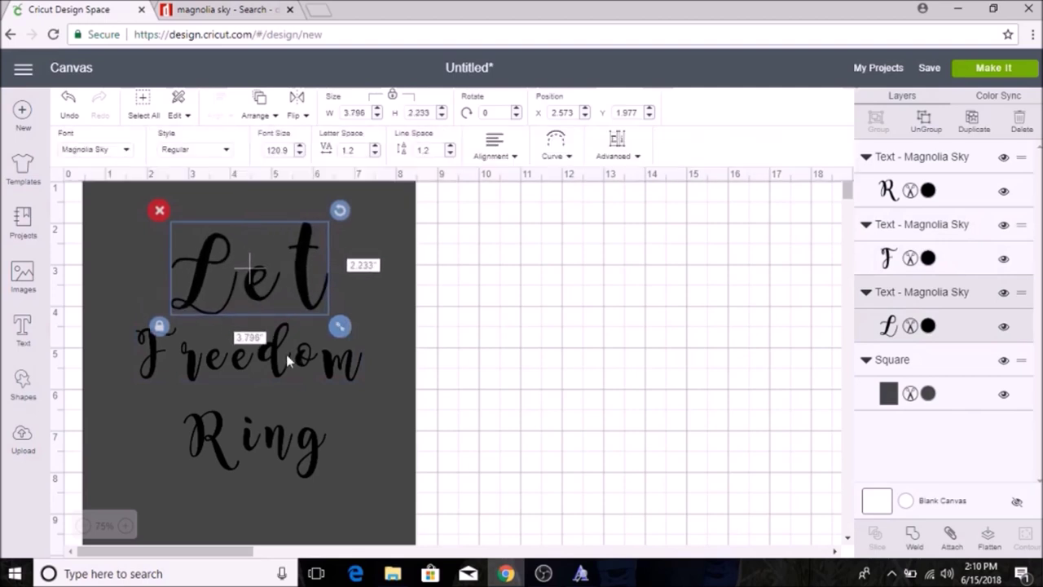
# Step: Enlarge the word Freedom to about 7.43 wide by 1.91 high and position it across the rectangle below Let
pyautogui.click(269, 367)
pyautogui.moveTo(371, 395)
pyautogui.mouseDown()
pyautogui.moveTo(457, 413)
pyautogui.moveTo(356, 400)
pyautogui.mouseUp()
pyautogui.moveTo(280, 353); pyautogui.dragTo(285, 397)
# Step: Enlarge the word Ring to about 4.23 wide by 2 high and position it below Freedom at about X 3.24, Y 7.24
pyautogui.scroll(-3, 273, 415)
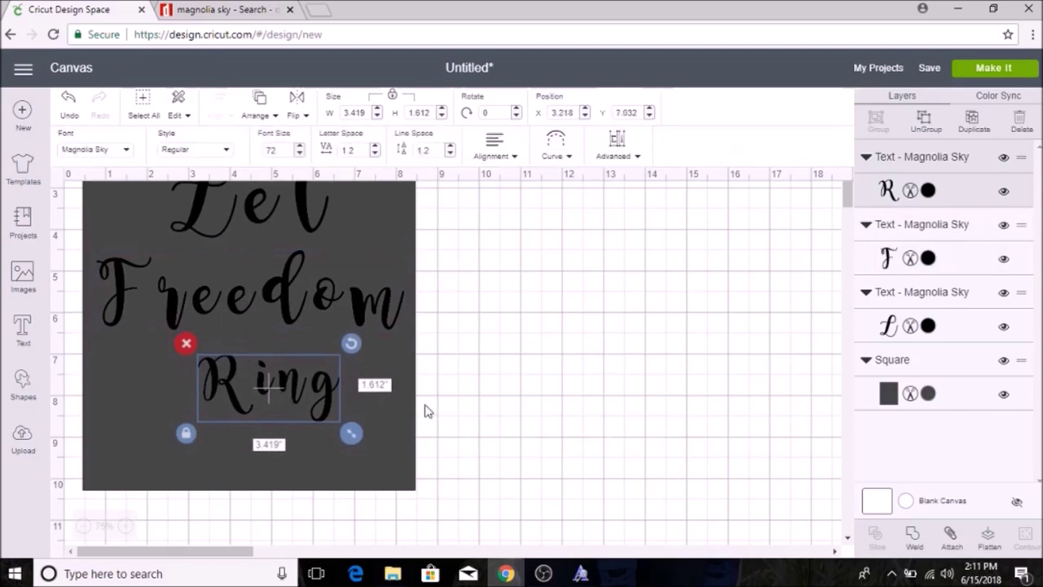
pyautogui.scroll(2, 425, 410)
pyautogui.moveTo(350, 506); pyautogui.dragTo(385, 526)
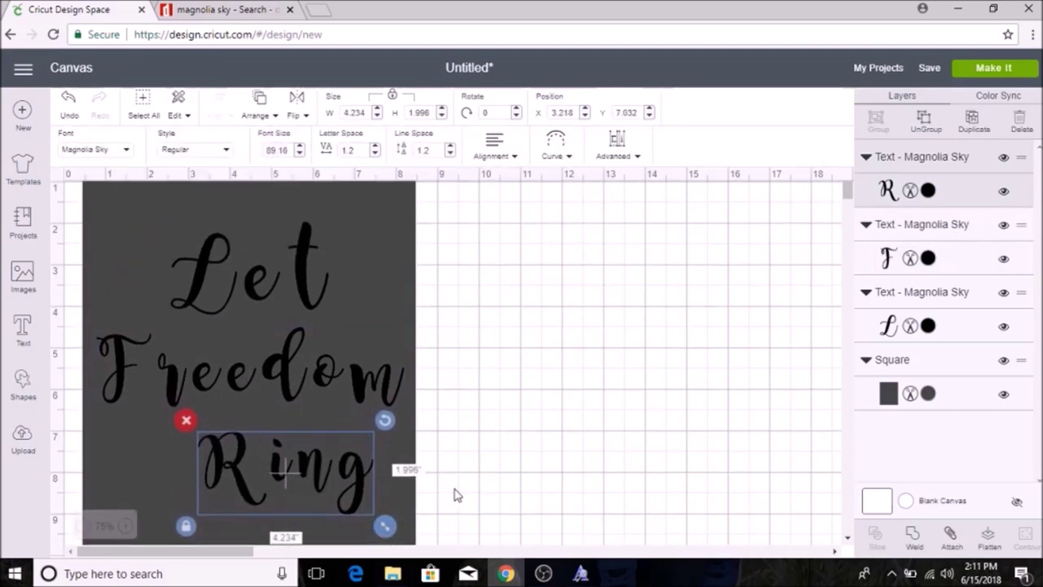
pyautogui.scroll(-2, 377, 346)
pyautogui.click(331, 414)
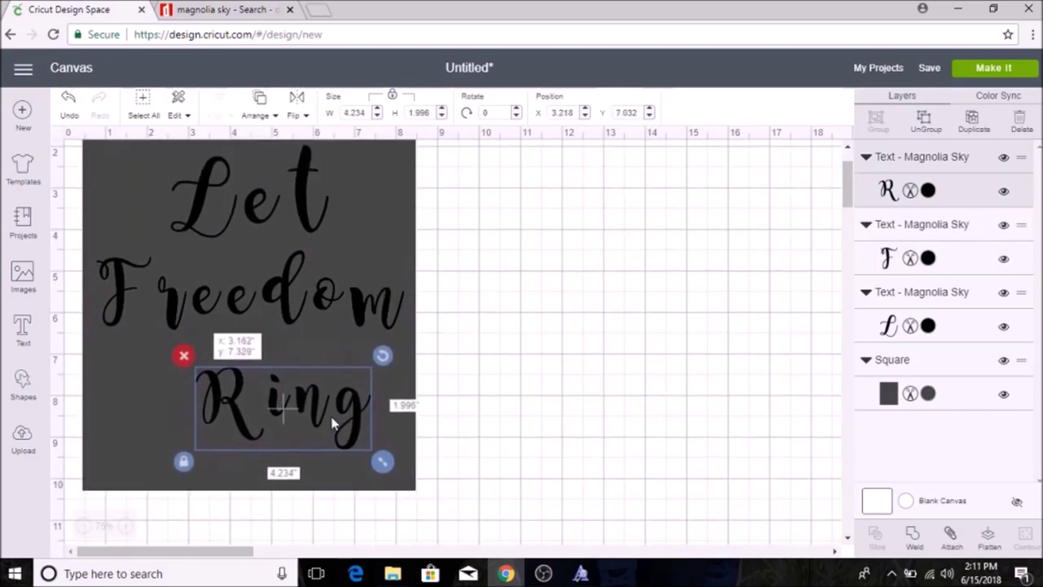
pyautogui.click(476, 363)
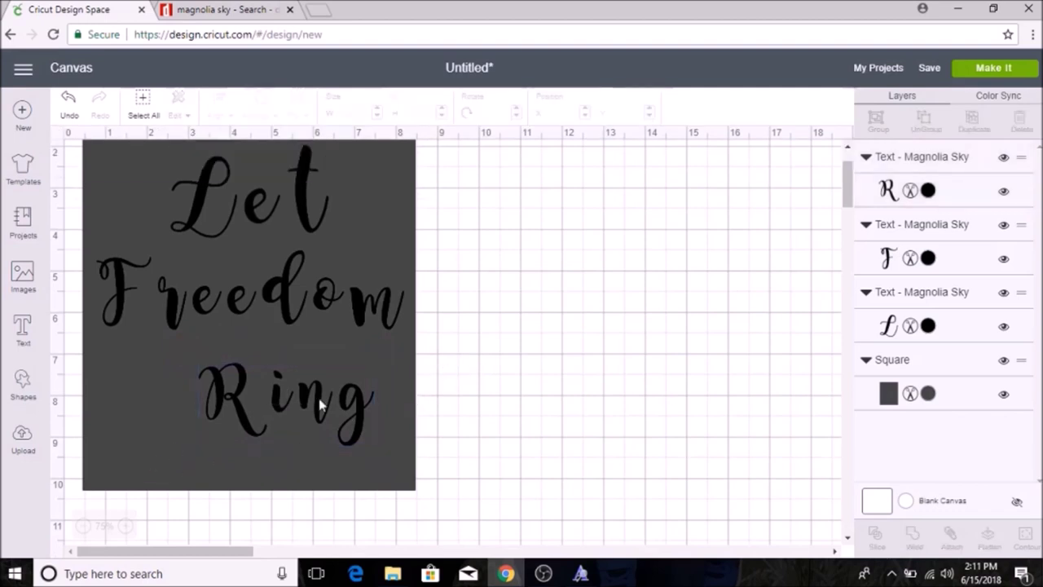
# Step: Reduce the word Let to about 3.3 wide by 1.94 high
pyautogui.scroll(2, 318, 405)
pyautogui.click(277, 287)
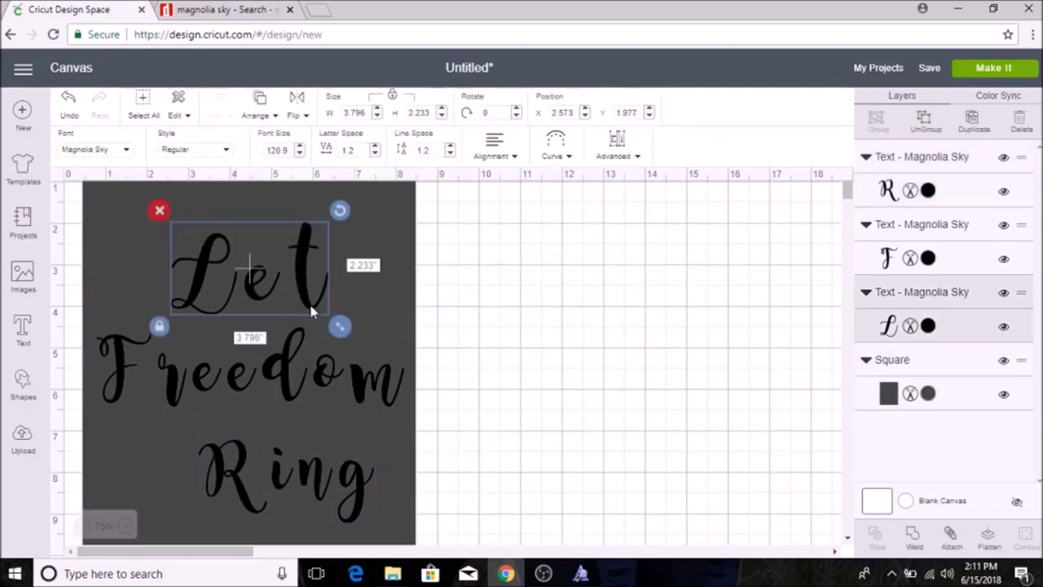
pyautogui.moveTo(339, 325); pyautogui.dragTo(318, 313)
pyautogui.click(544, 370)
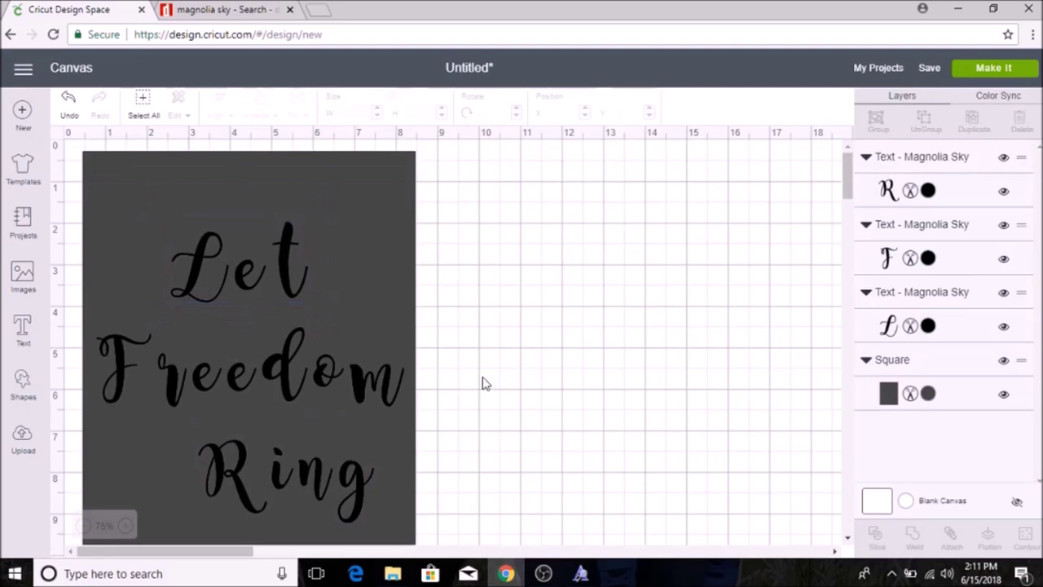
pyautogui.scroll(-2, 484, 383)
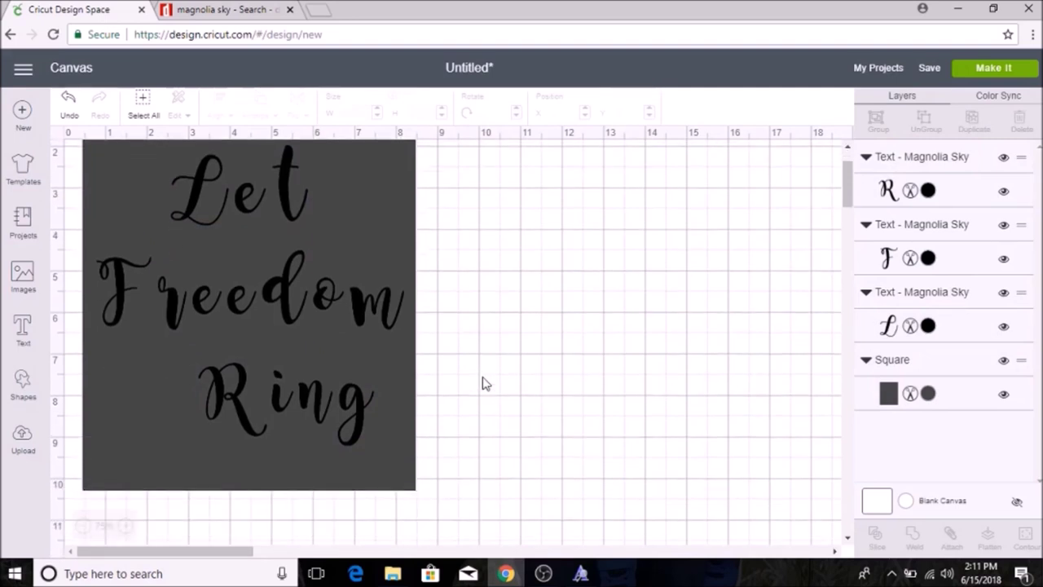
pyautogui.scroll(2, 302, 307)
# Step: Ungroup Let into individual letters and move the e and t closer to the L
pyautogui.click(288, 304)
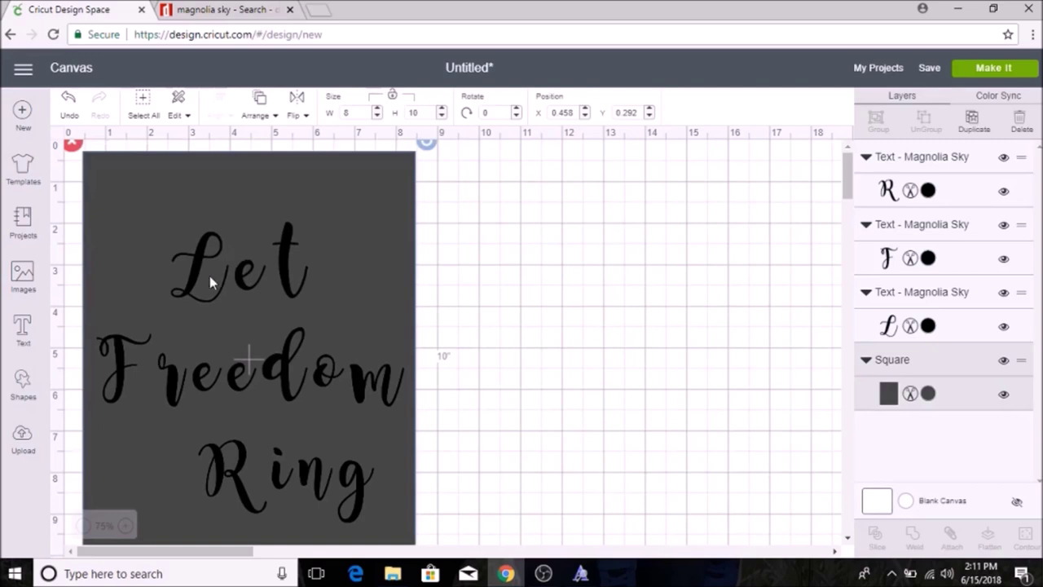
pyautogui.click(242, 272)
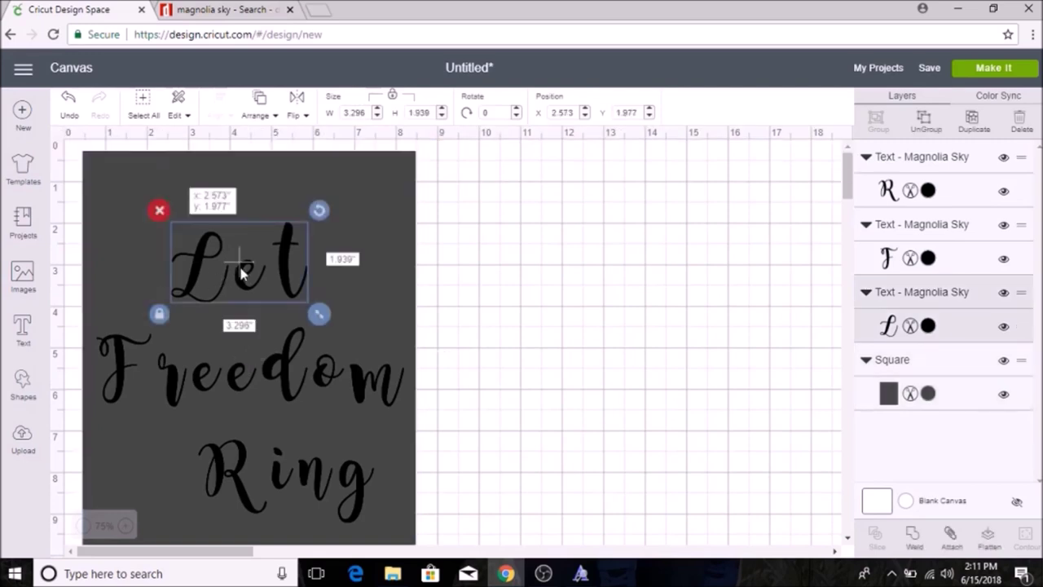
pyautogui.click(927, 134)
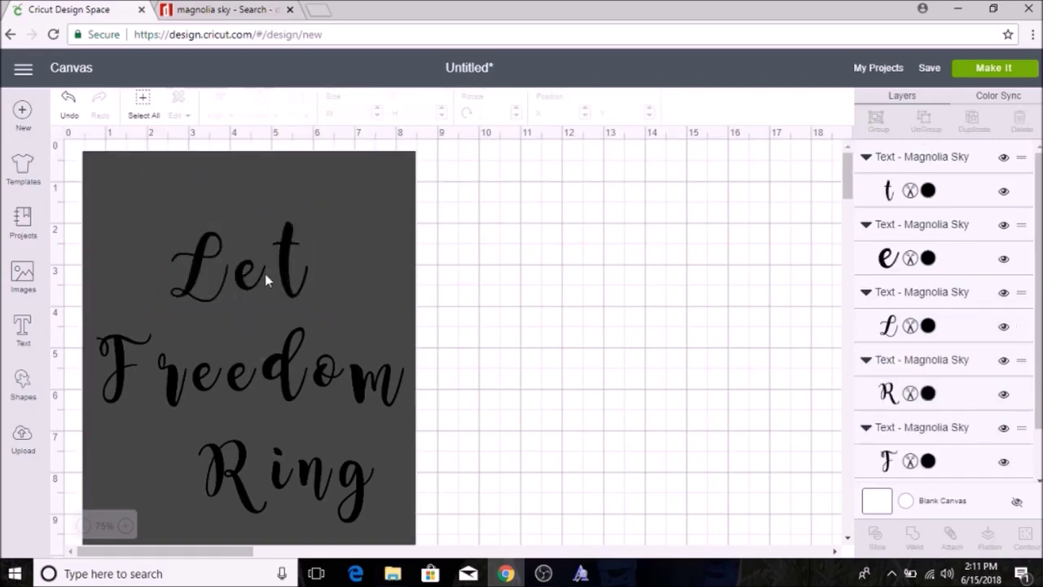
pyautogui.click(251, 278)
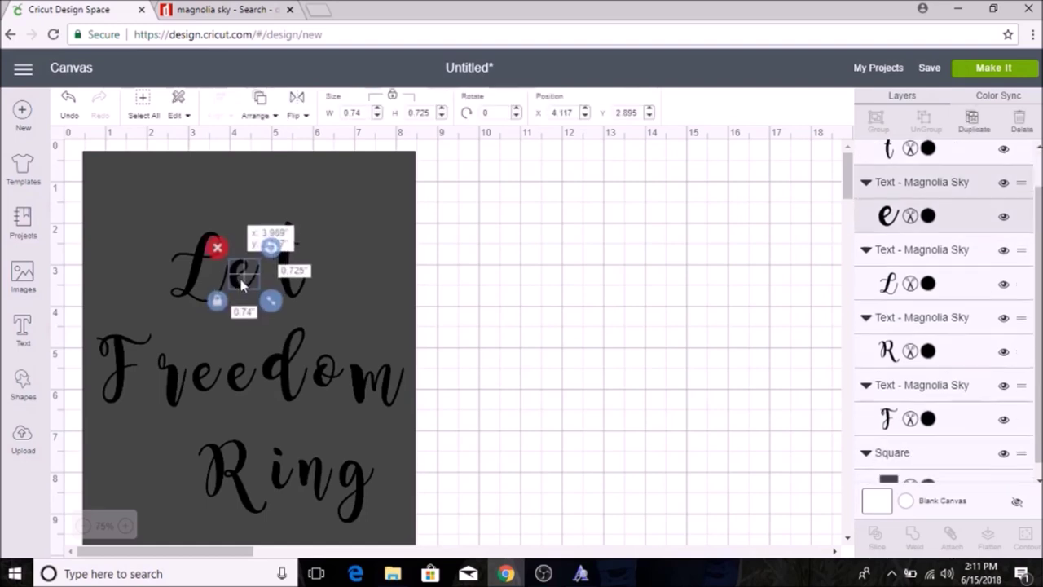
pyautogui.moveTo(246, 283)
pyautogui.mouseDown()
pyautogui.moveTo(274, 291)
pyautogui.moveTo(259, 290)
pyautogui.mouseUp()
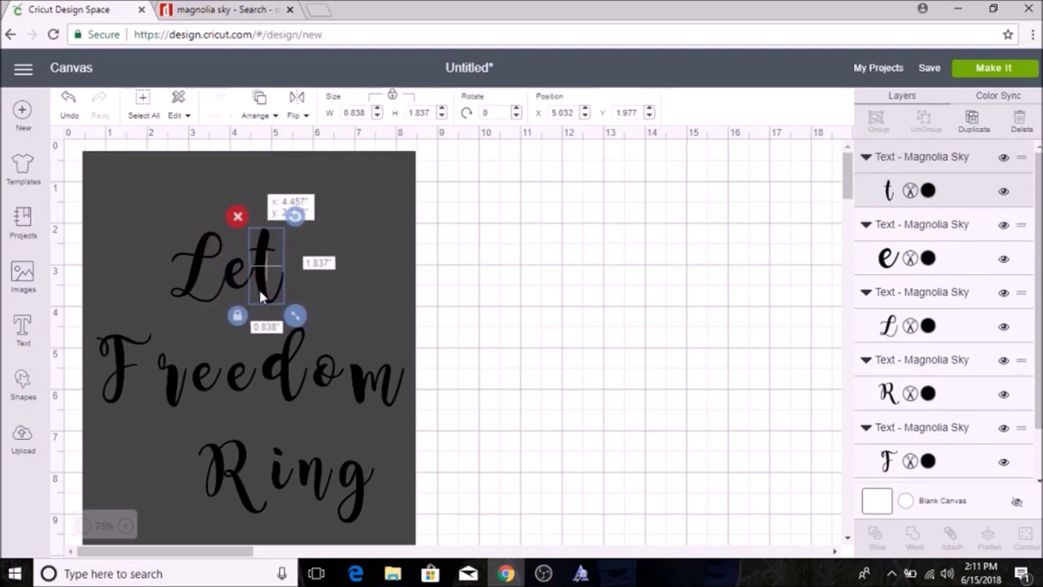
pyautogui.click(476, 289)
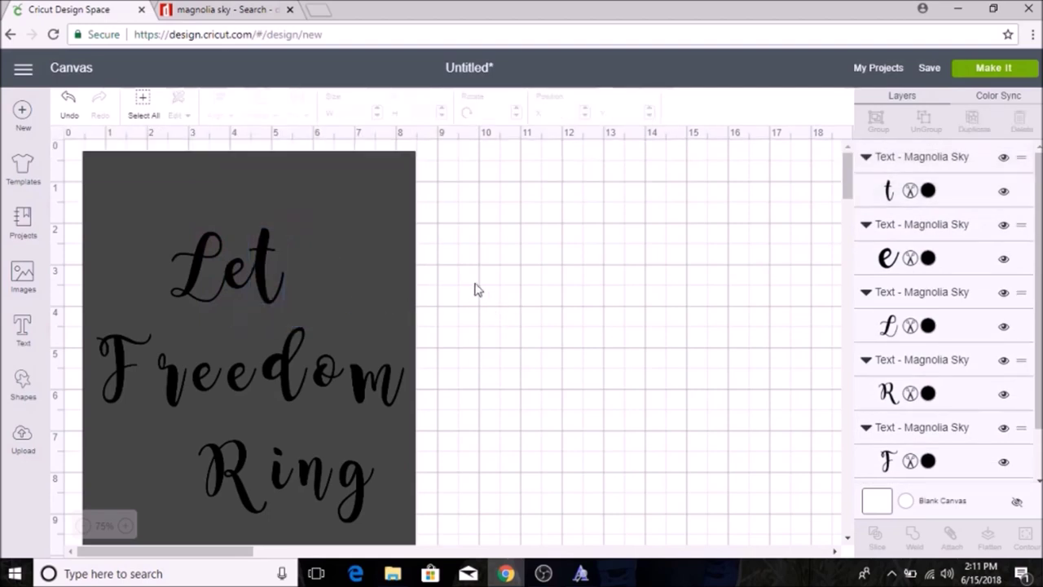
# Step: Nudge the e of Let to about X 3.8 and the t to about X 4.37 so the letters connect
pyautogui.click(241, 284)
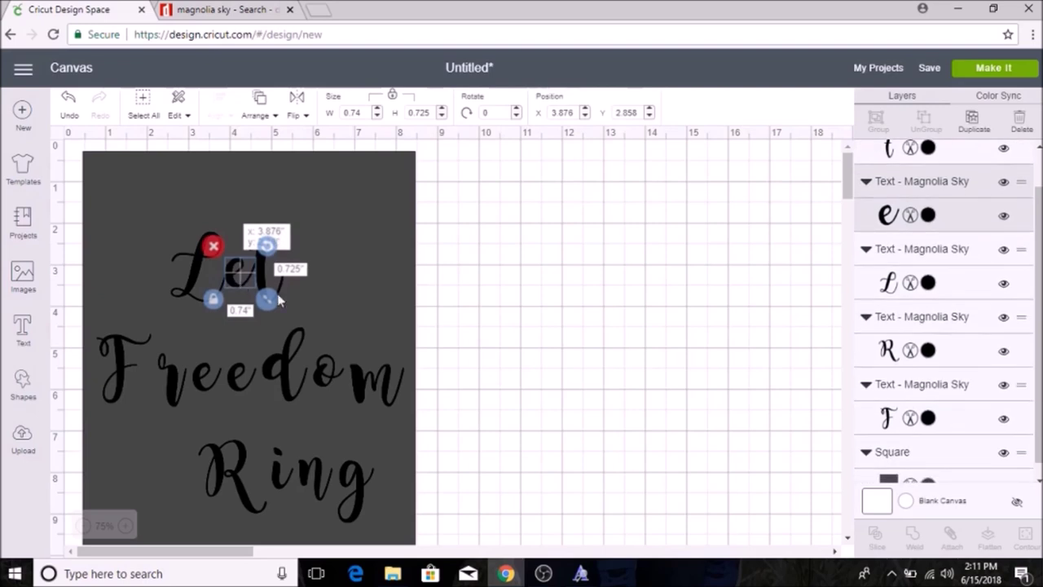
pyautogui.click(341, 284)
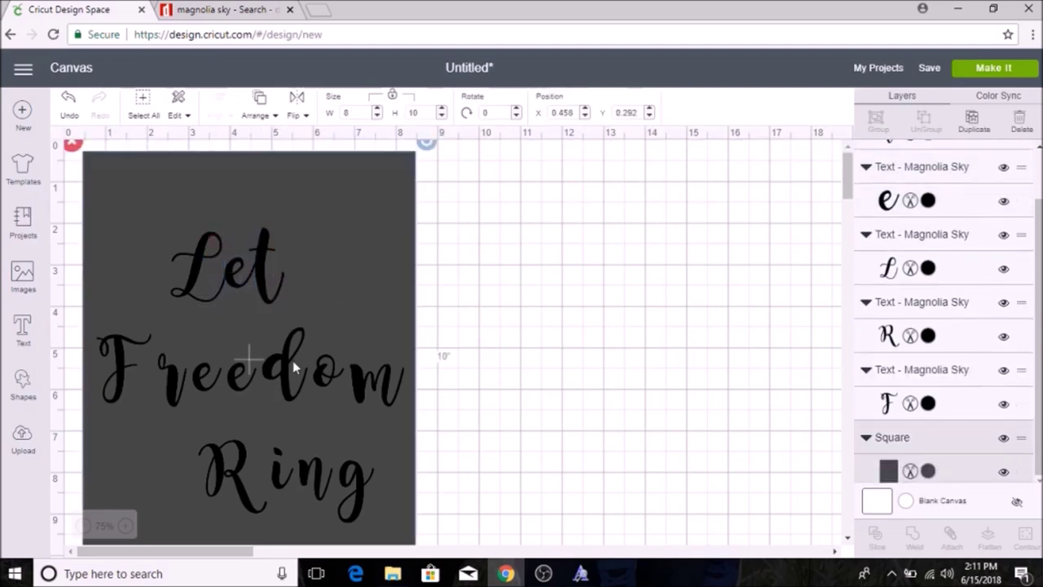
pyautogui.click(263, 270)
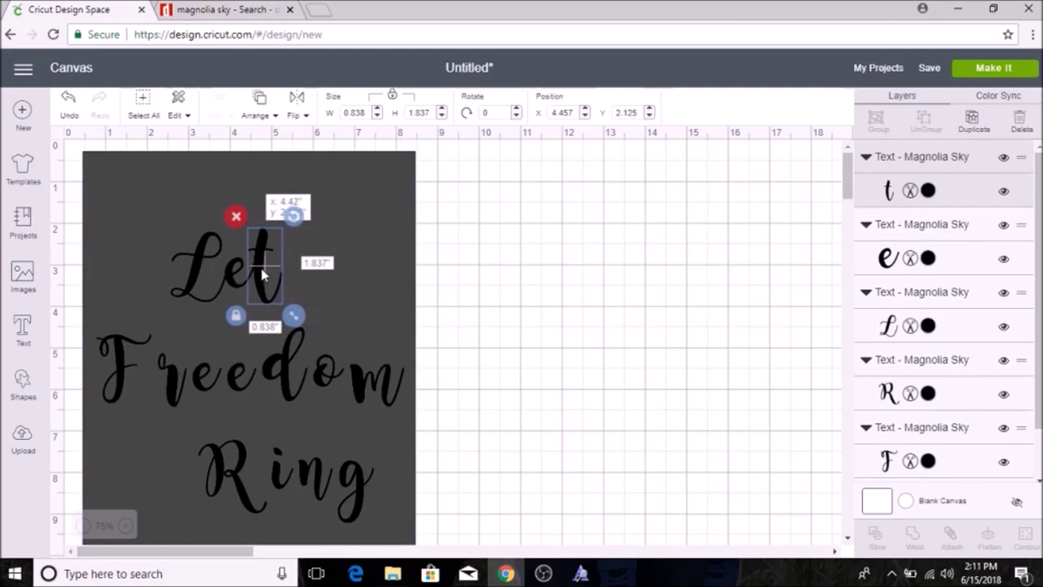
pyautogui.click(559, 344)
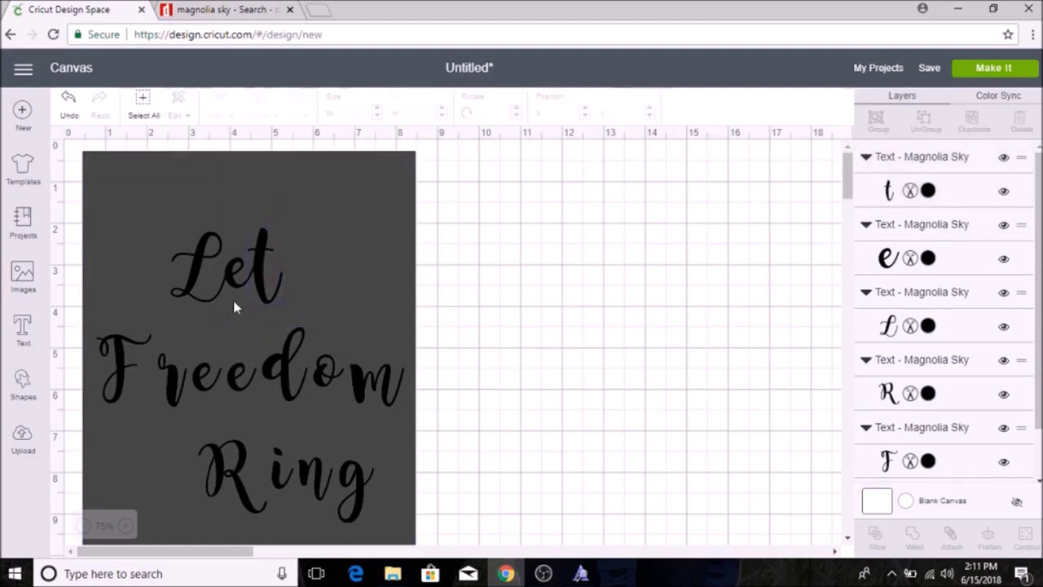
pyautogui.click(244, 279)
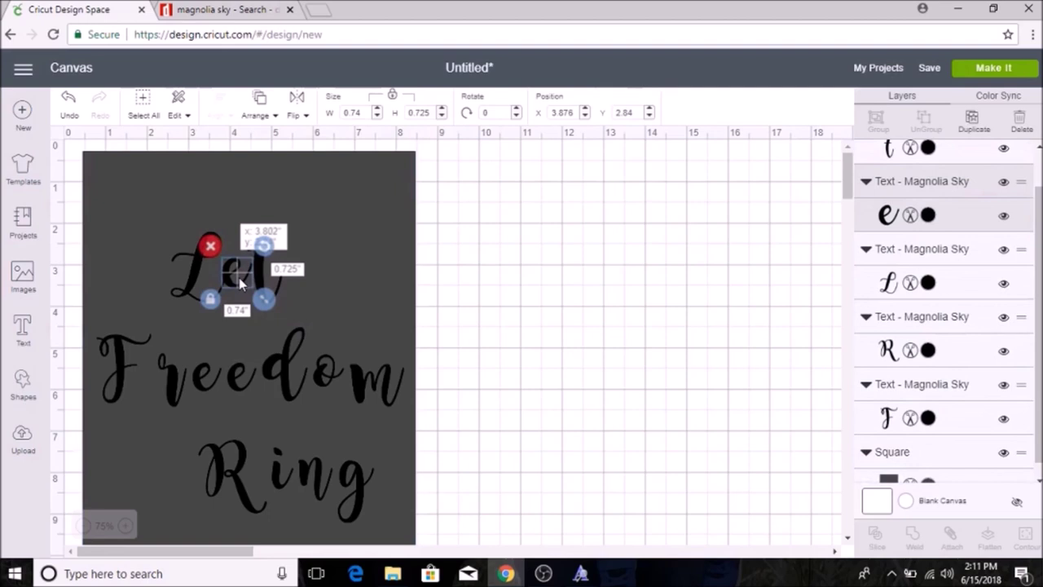
pyautogui.click(262, 285)
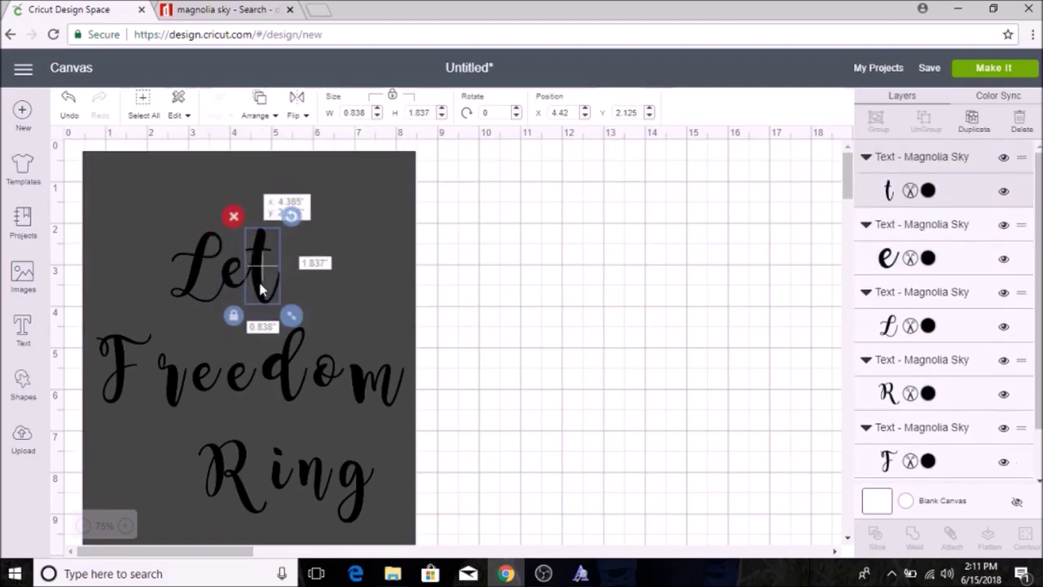
pyautogui.click(484, 351)
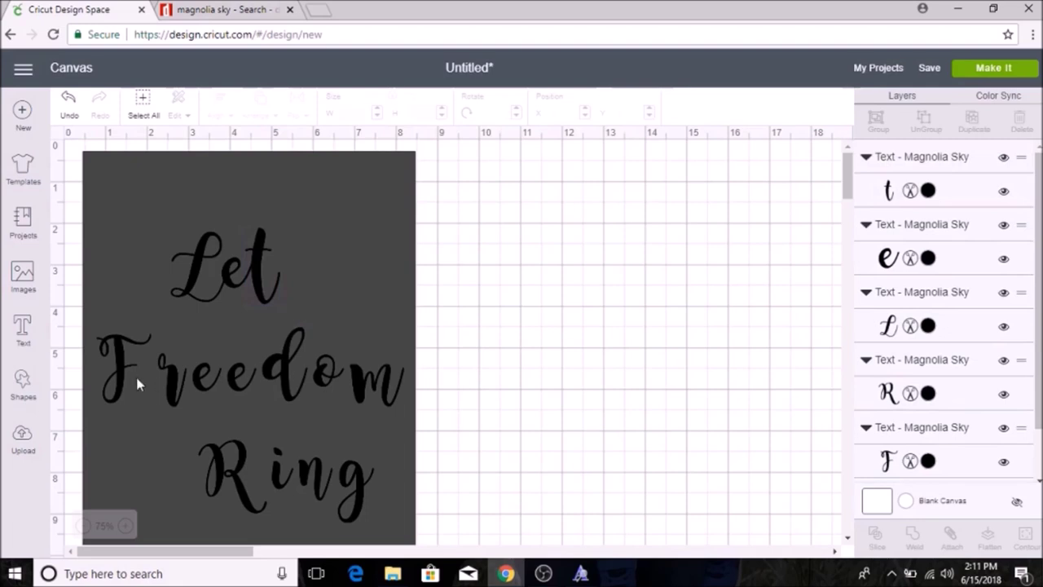
# Step: Shift Freedom slightly right to about X 0.9, Y 4.52 and move the rectangle to X 0.44, Y 0
pyautogui.moveTo(118, 391)
pyautogui.mouseDown()
pyautogui.moveTo(132, 392)
pyautogui.moveTo(123, 393)
pyautogui.mouseUp()
pyautogui.click(247, 282)
pyautogui.moveTo(277, 326); pyautogui.dragTo(286, 288)
pyautogui.click(657, 343)
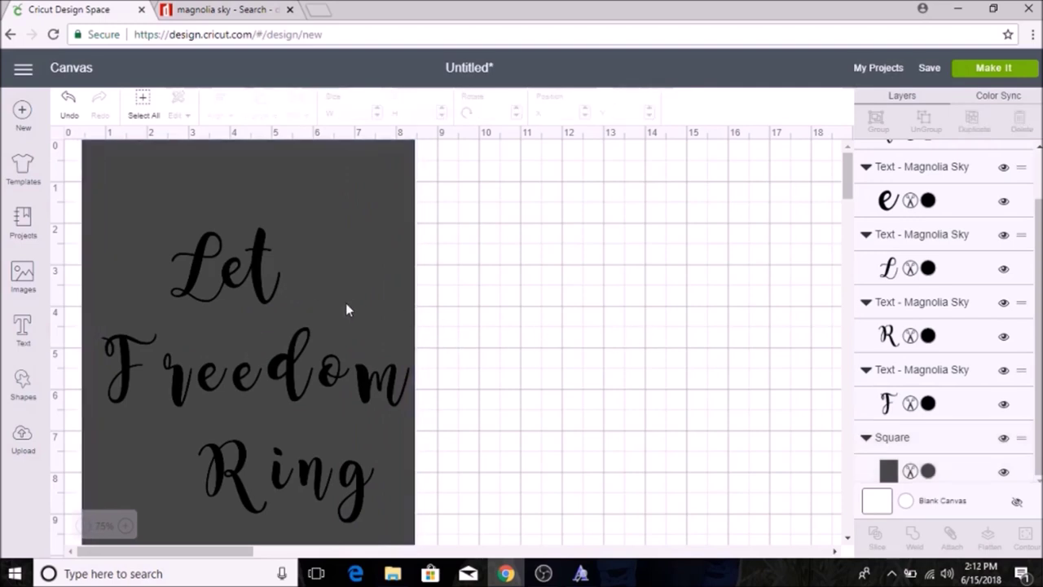
# Step: Group the letters L, e and t and move the word slightly up and to the right on the rectangle
pyautogui.click(209, 272)
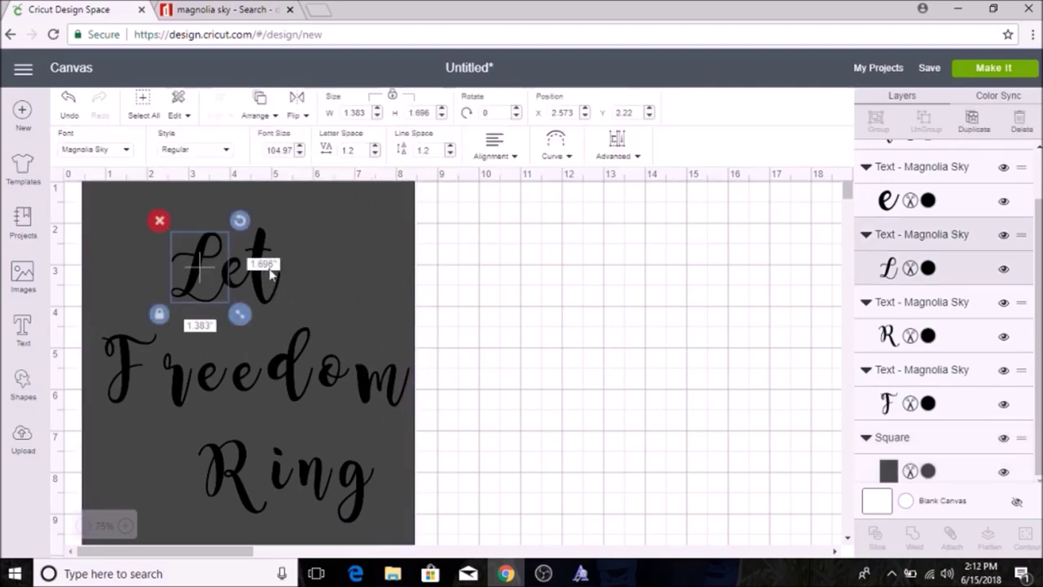
pyautogui.keyDown('shift'); pyautogui.click(236, 277); pyautogui.keyUp('shift')
pyautogui.keyDown('shift'); pyautogui.click(263, 275); pyautogui.keyUp('shift')
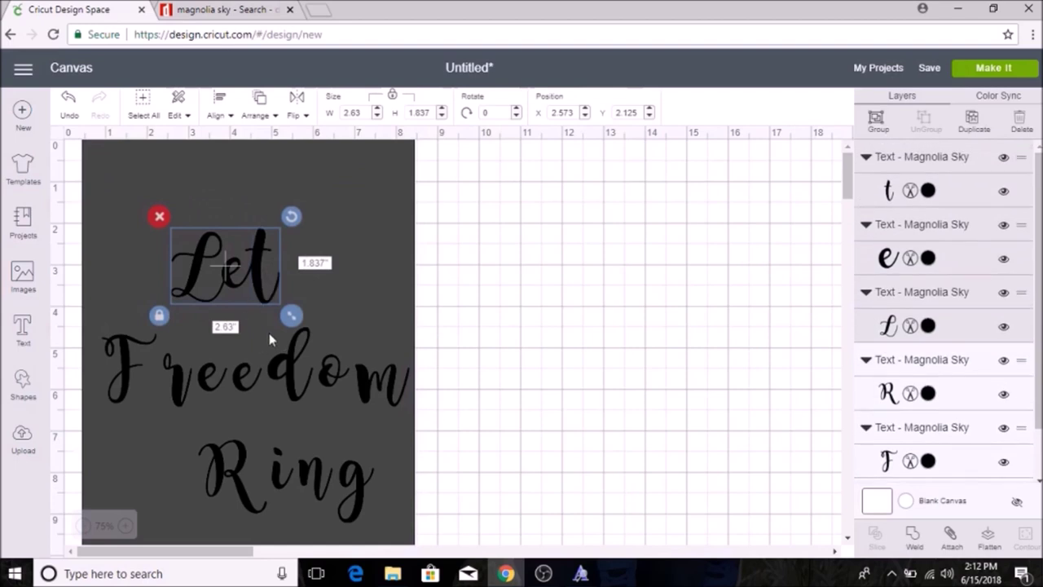
pyautogui.click(877, 122)
pyautogui.moveTo(233, 268); pyautogui.dragTo(249, 251)
# Step: Ungroup Freedom into individual letters and move them together so they connect
pyautogui.click(207, 359)
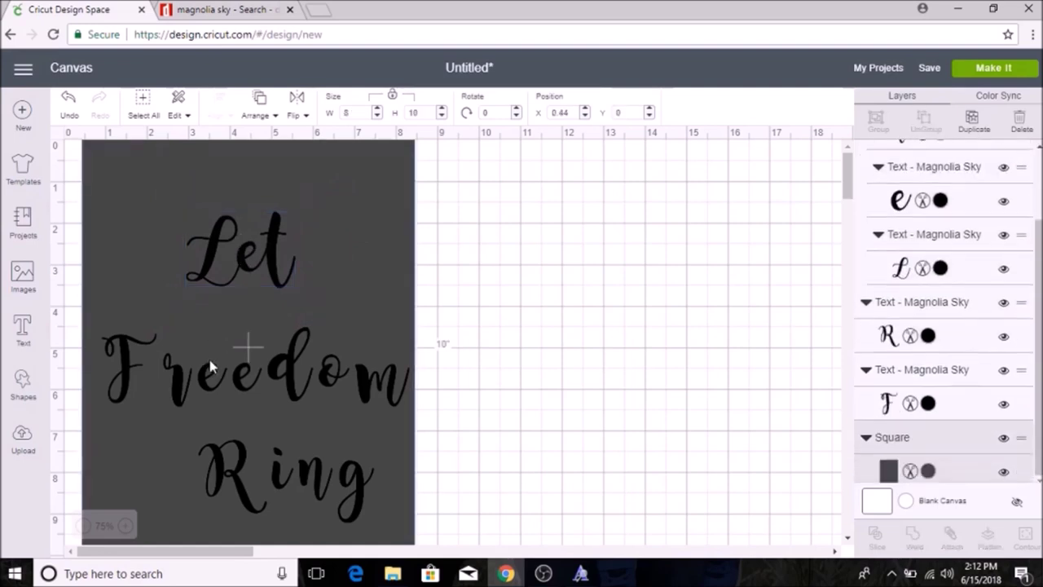
pyautogui.click(232, 375)
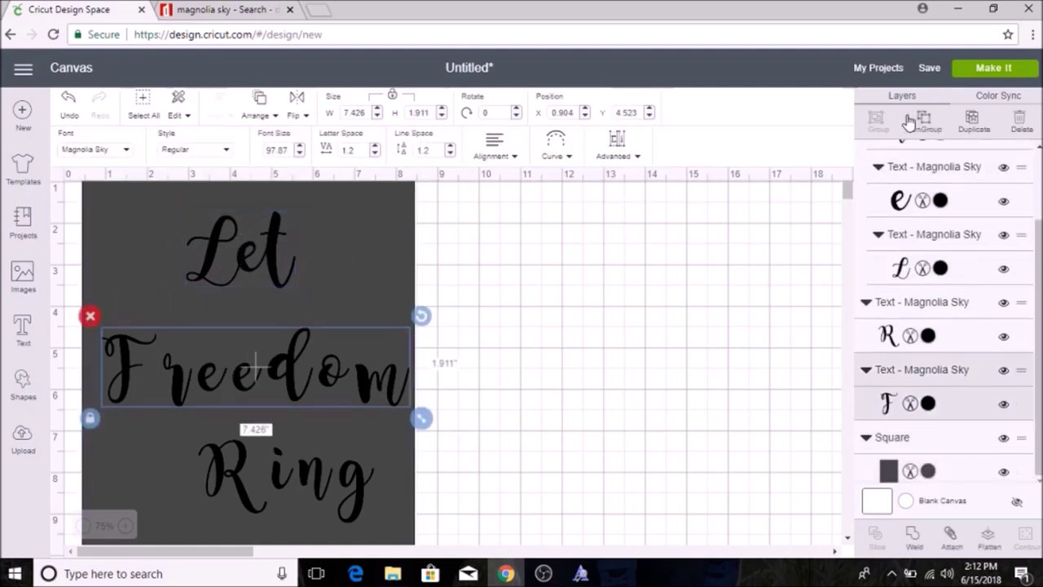
pyautogui.press('Delete')
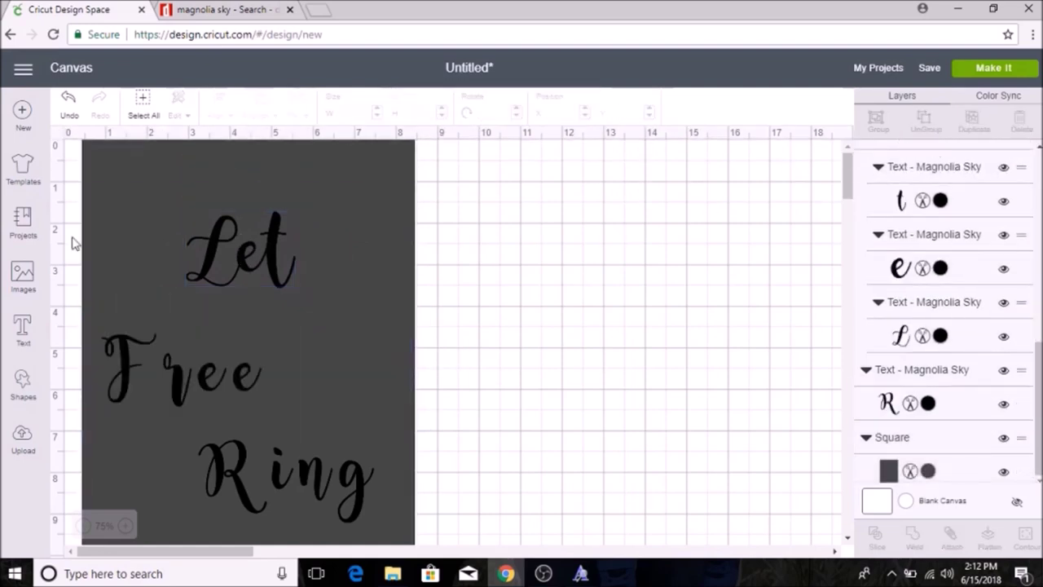
pyautogui.moveTo(183, 384); pyautogui.dragTo(145, 383)
pyautogui.click(319, 384)
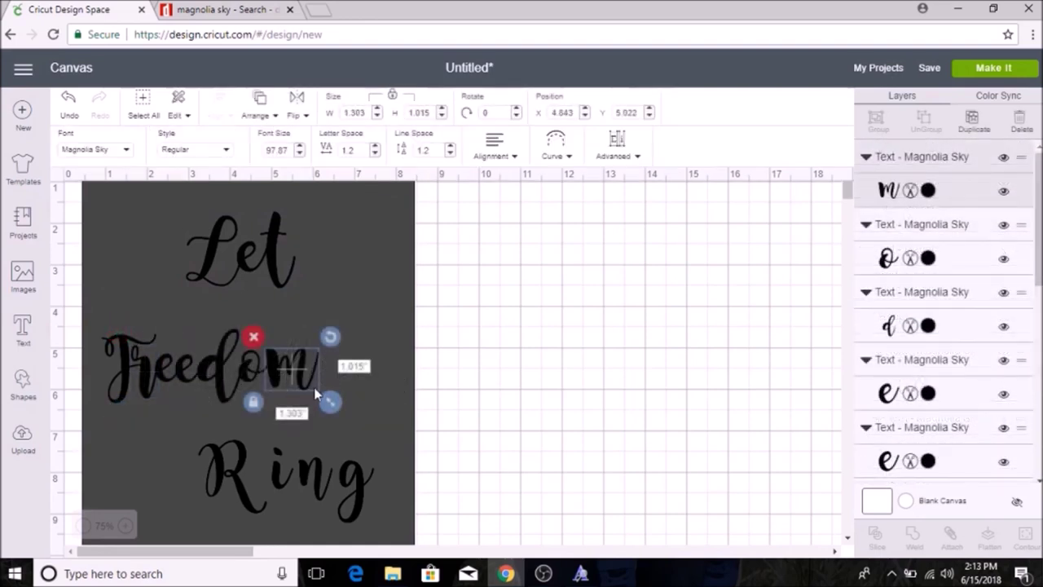
pyautogui.click(424, 401)
pyautogui.moveTo(320, 380)
pyautogui.mouseDown()
pyautogui.moveTo(147, 371)
pyautogui.moveTo(259, 396)
pyautogui.moveTo(327, 389)
pyautogui.moveTo(315, 380)
pyautogui.mouseUp()
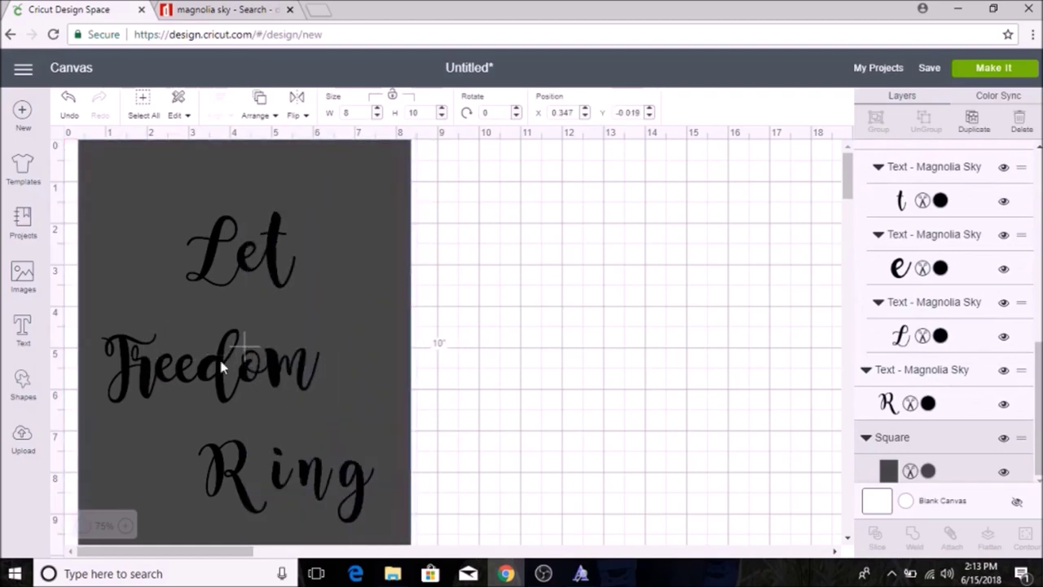
# Step: Select the F and m of Freedom and group them
pyautogui.click(216, 368)
pyautogui.click(245, 362)
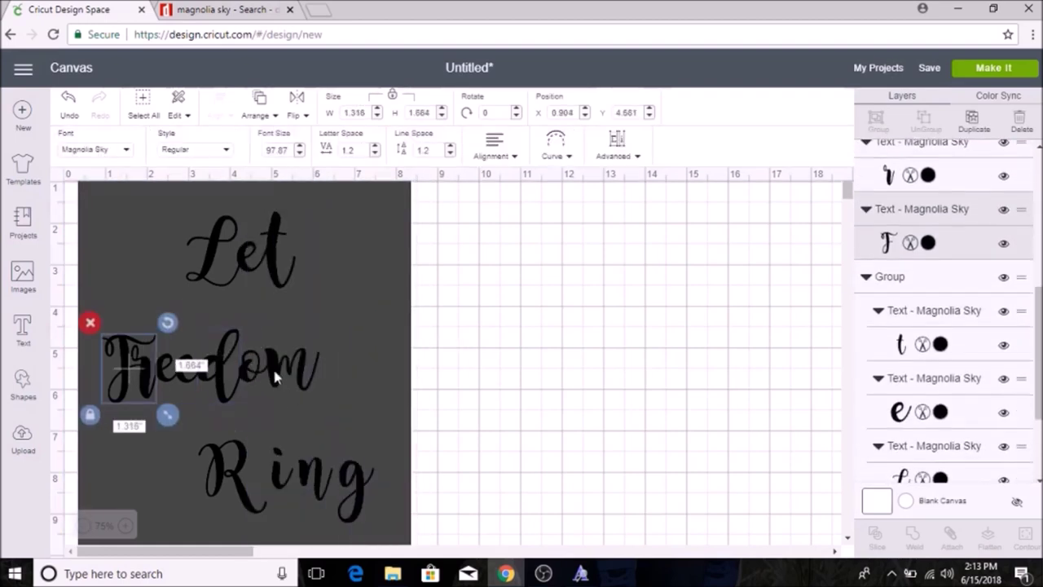
pyautogui.keyDown('shift'); pyautogui.click(292, 376); pyautogui.keyUp('shift')
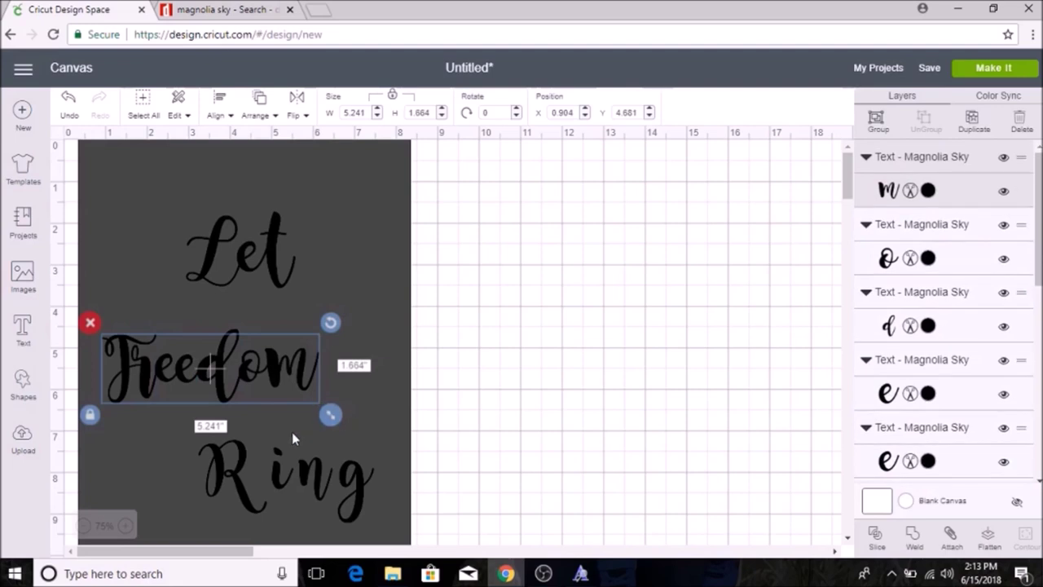
pyautogui.click(876, 122)
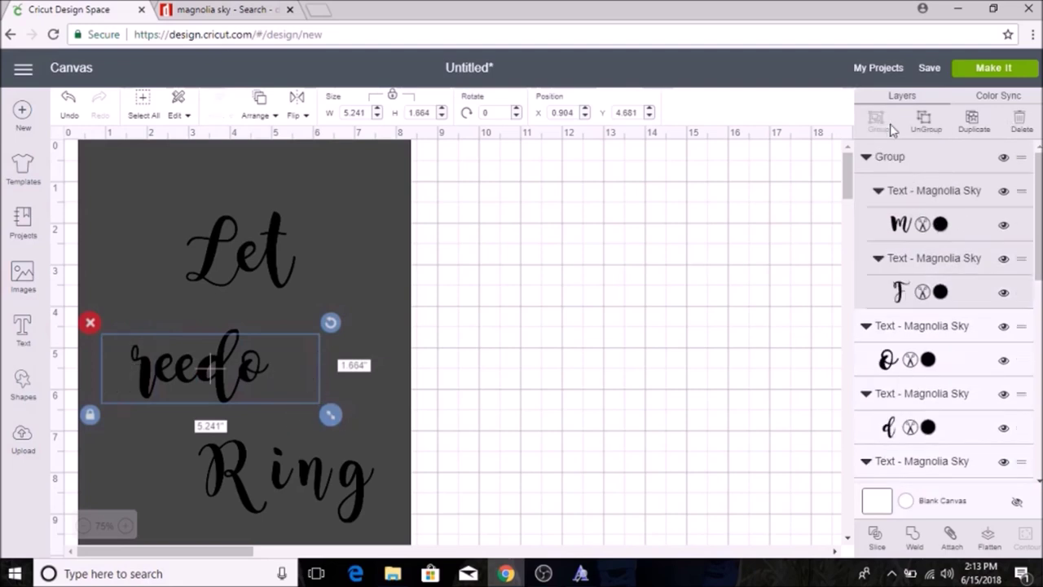
# Step: Ungroup Ring into individual letters and move the i down against the tail of the R
pyautogui.click(222, 456)
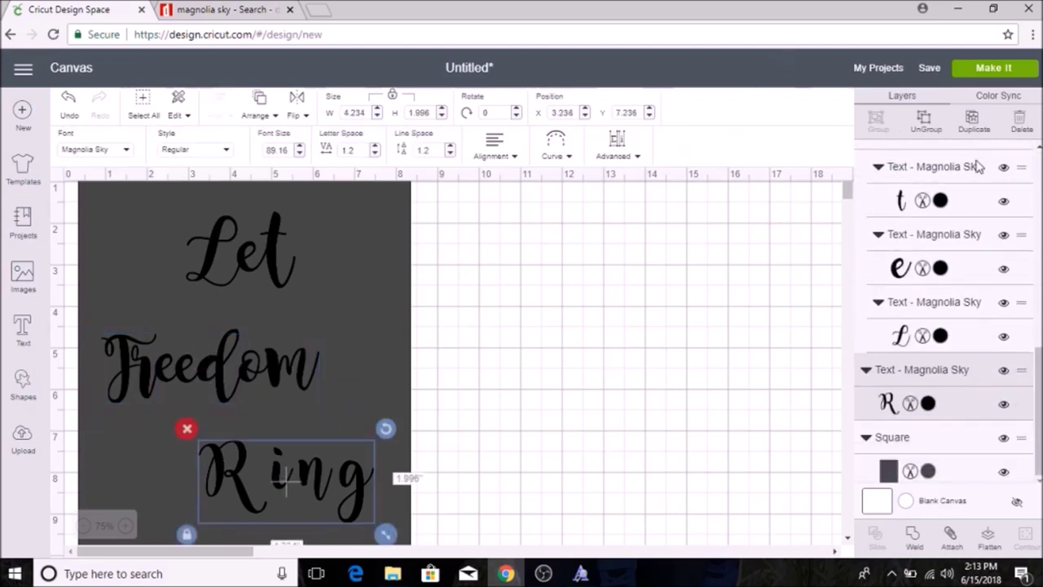
pyautogui.click(926, 120)
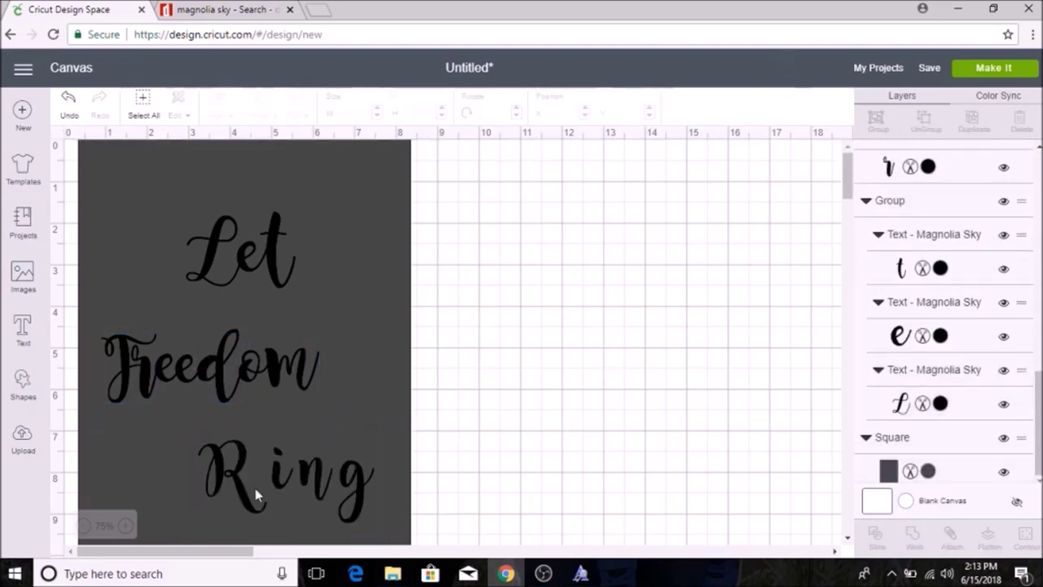
pyautogui.click(275, 485)
pyautogui.click(344, 490)
pyautogui.click(277, 487)
pyautogui.click(505, 508)
pyautogui.click(277, 481)
pyautogui.click(373, 485)
pyautogui.moveTo(373, 485); pyautogui.dragTo(440, 522)
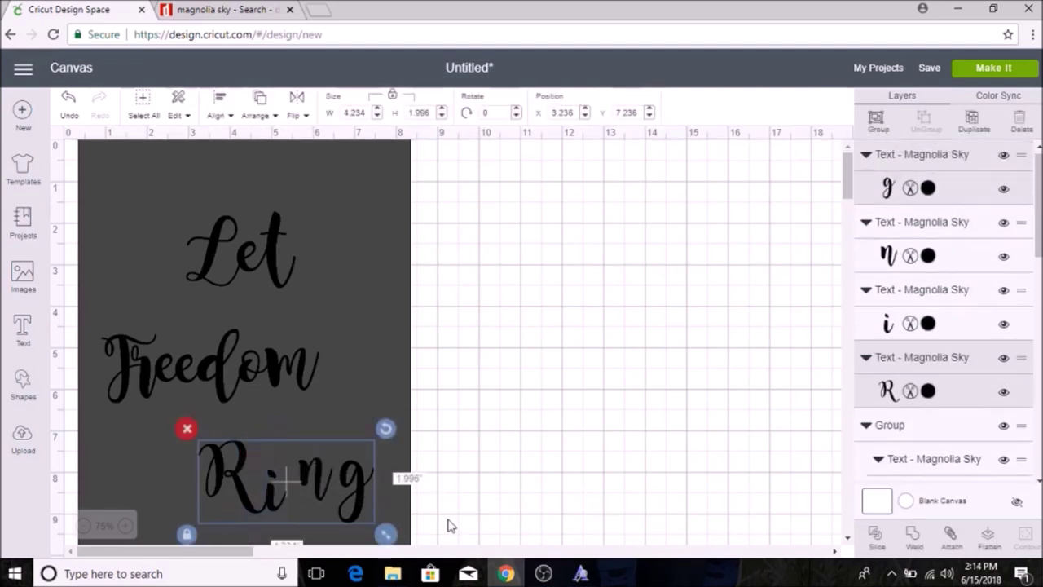
# Step: Recolor the letters g, n, i and R of Ring white (#FFFFFF)
pyautogui.click(929, 190)
pyautogui.click(699, 285)
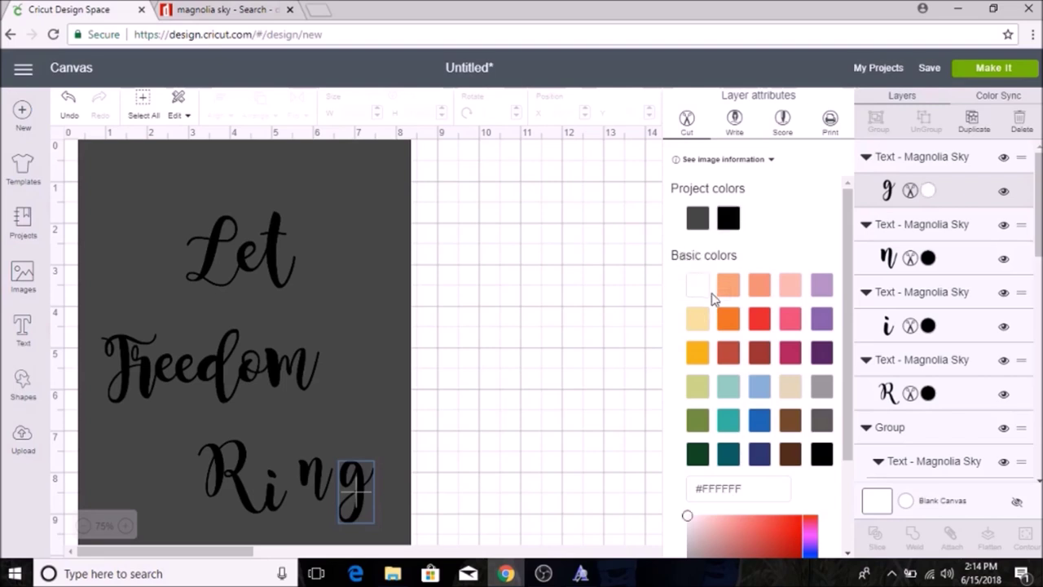
pyautogui.click(928, 258)
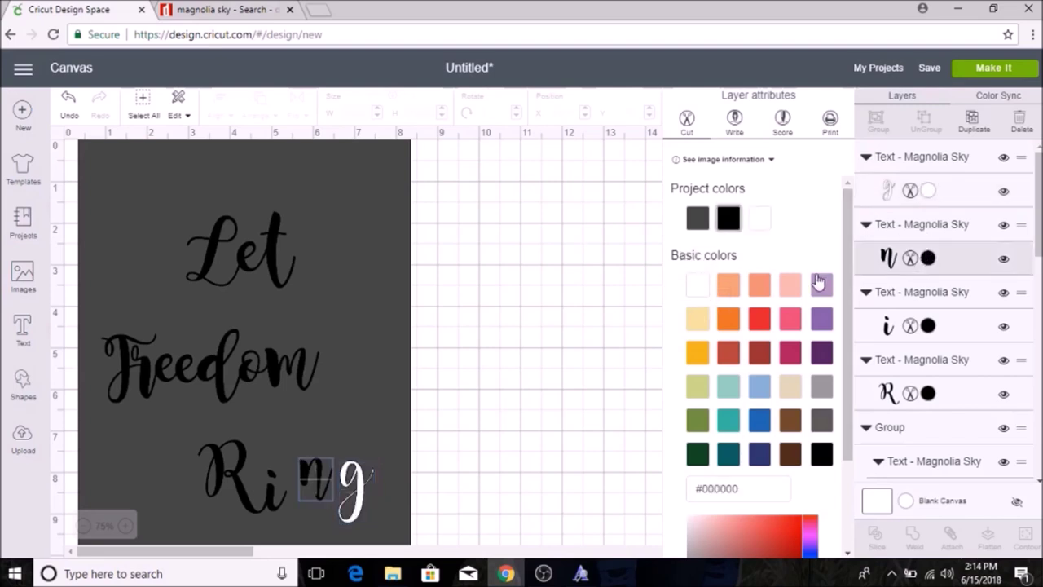
pyautogui.click(698, 285)
pyautogui.click(932, 326)
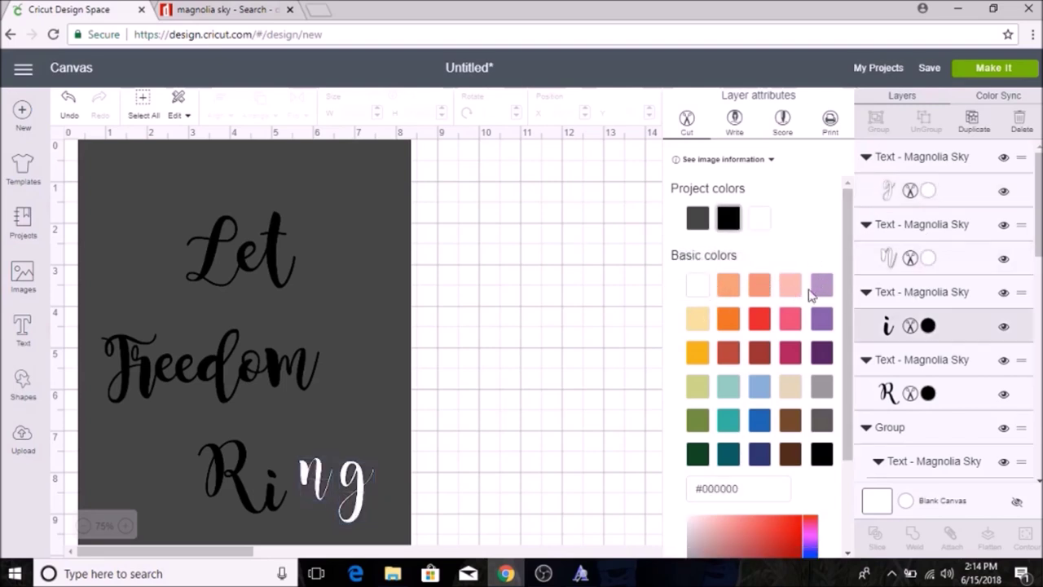
pyautogui.click(691, 290)
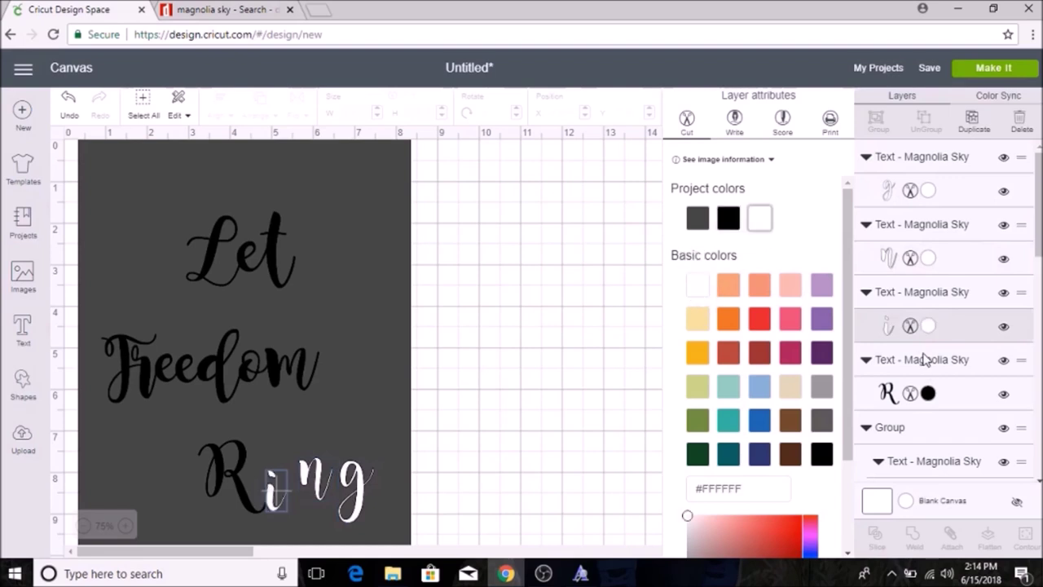
pyautogui.click(928, 394)
pyautogui.click(699, 286)
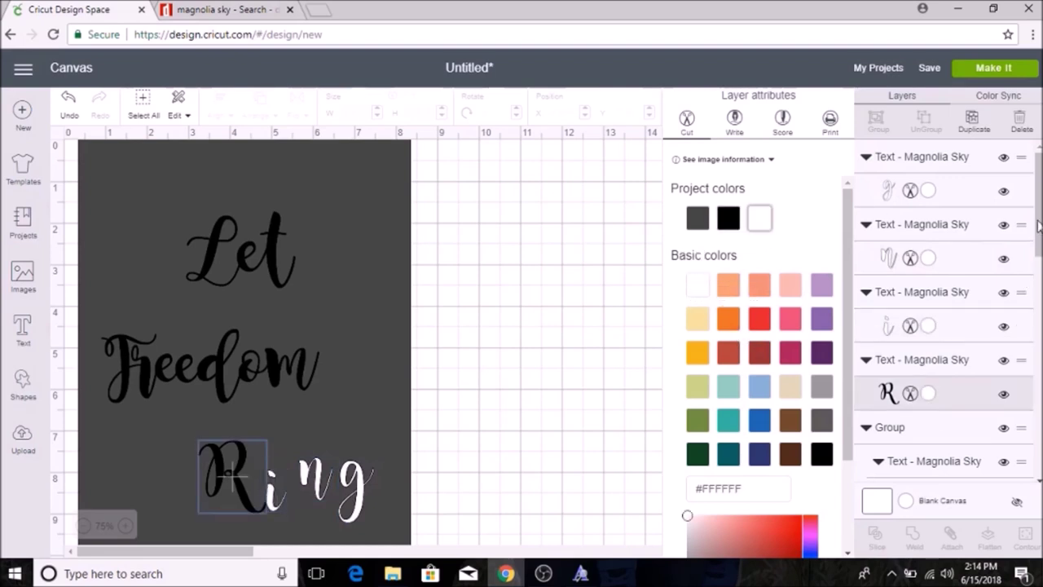
# Step: Recolor the m, F and o of Freedom white
pyautogui.scroll(-3, 978, 313)
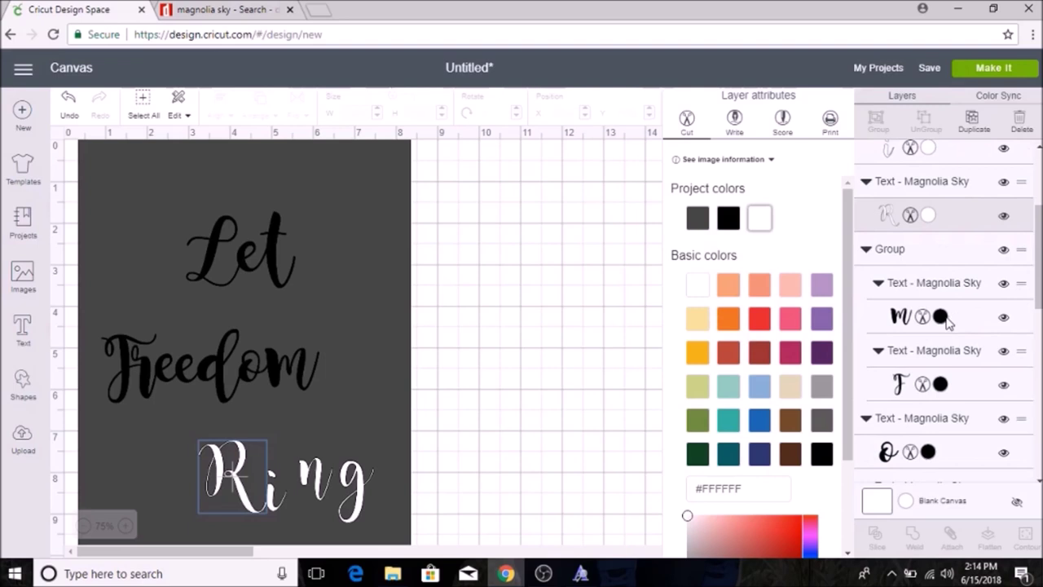
pyautogui.click(943, 318)
pyautogui.click(759, 218)
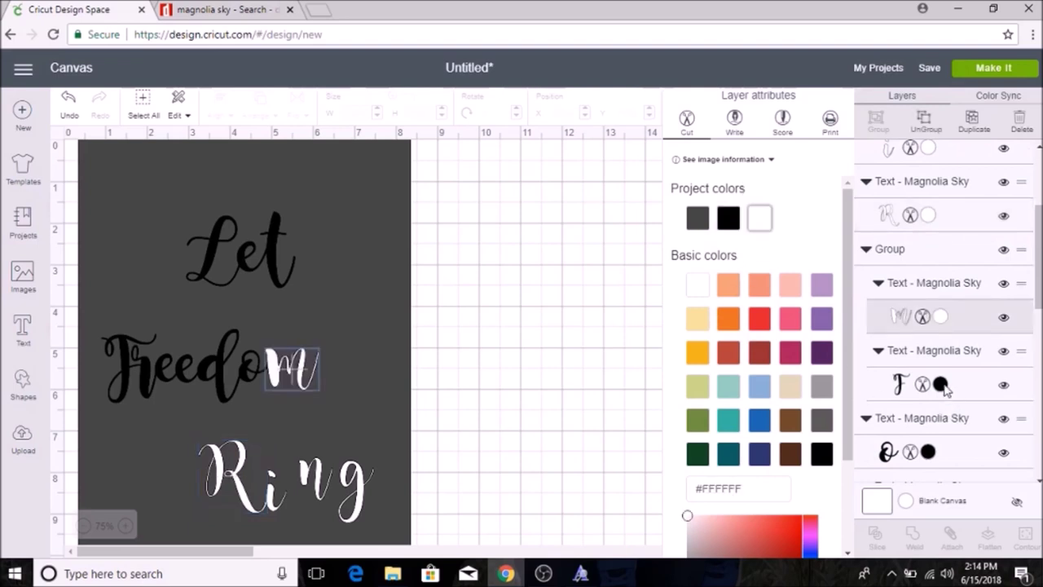
pyautogui.click(942, 385)
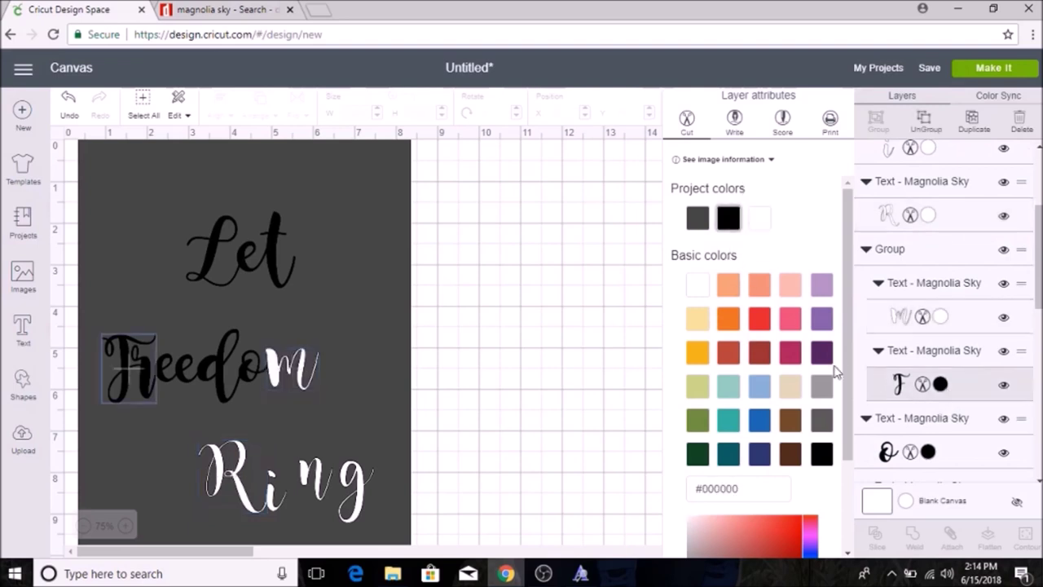
pyautogui.click(759, 217)
pyautogui.scroll(-3, 946, 326)
pyautogui.click(950, 291)
pyautogui.scroll(-2, 950, 326)
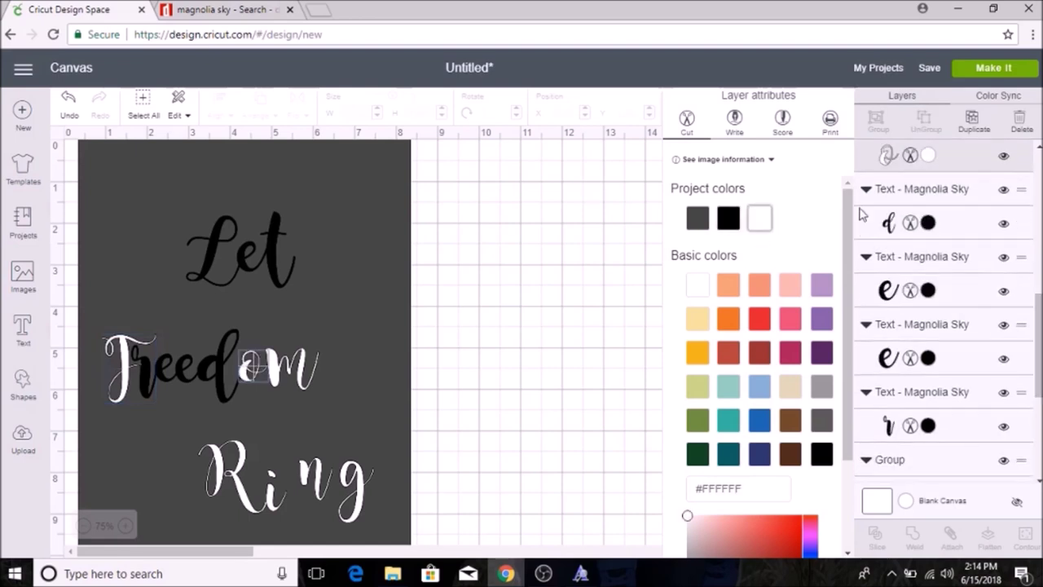
# Step: Recolor the remaining letters d, e, e and r of Freedom white
pyautogui.click(928, 205)
pyautogui.click(759, 217)
pyautogui.click(950, 273)
pyautogui.click(928, 272)
pyautogui.click(758, 218)
pyautogui.click(928, 340)
pyautogui.click(759, 218)
pyautogui.click(928, 441)
pyautogui.click(759, 218)
# Step: Recolor the letters of Let white and deselect everything
pyautogui.scroll(-3, 945, 367)
pyautogui.click(928, 335)
pyautogui.click(758, 218)
pyautogui.click(929, 403)
pyautogui.click(759, 217)
pyautogui.click(543, 280)
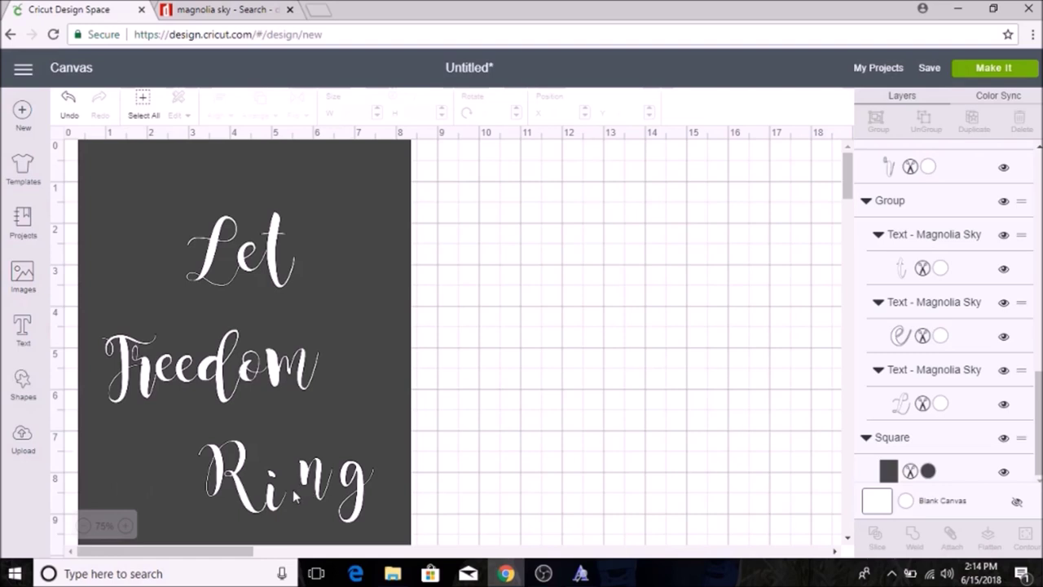
# Step: Move the n and g of Ring against the i so the letters connect, and group the R and g
pyautogui.moveTo(315, 477); pyautogui.dragTo(304, 489)
pyautogui.click(326, 489)
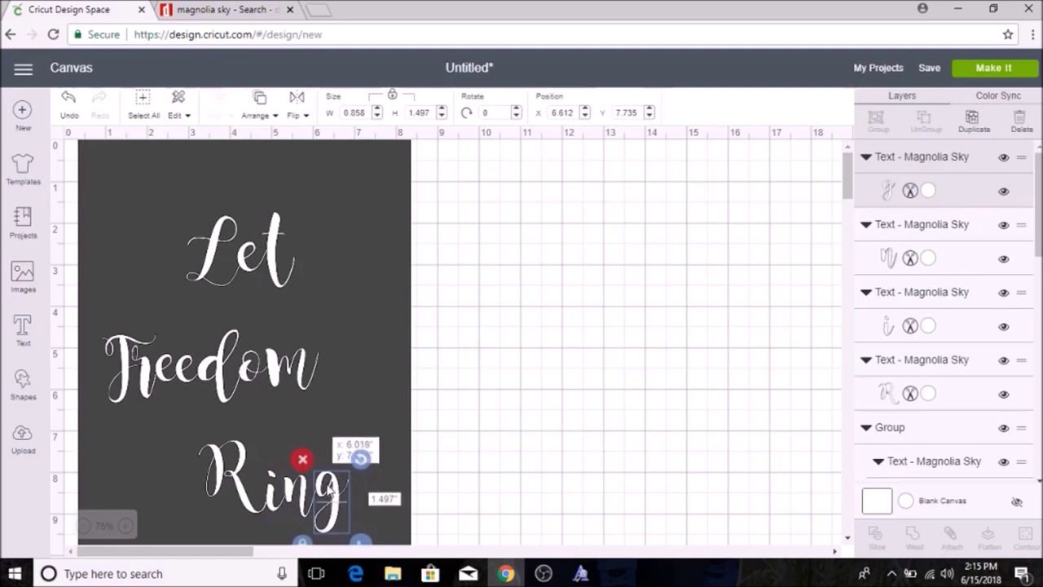
pyautogui.click(469, 482)
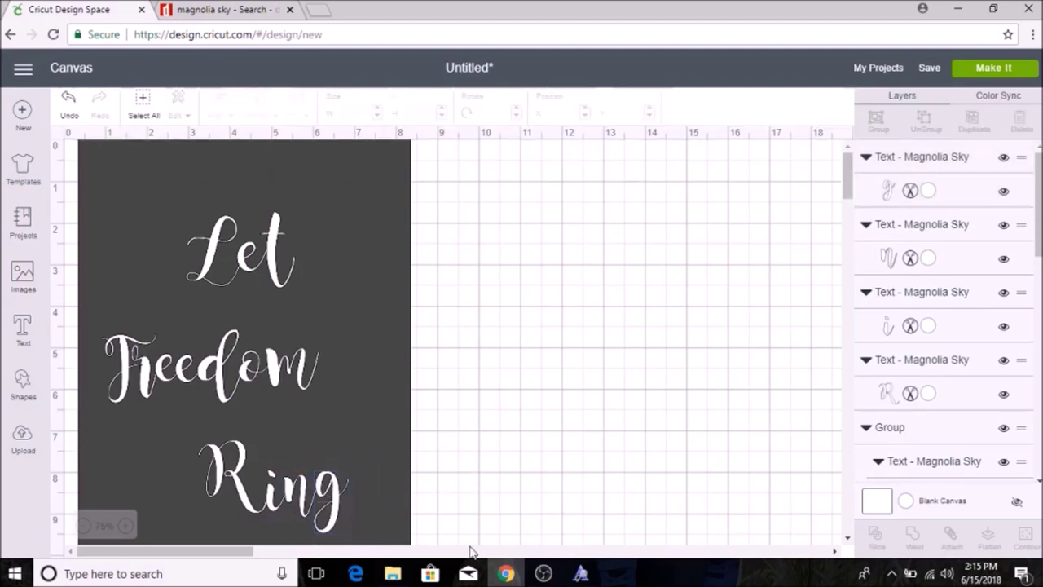
pyautogui.click(324, 495)
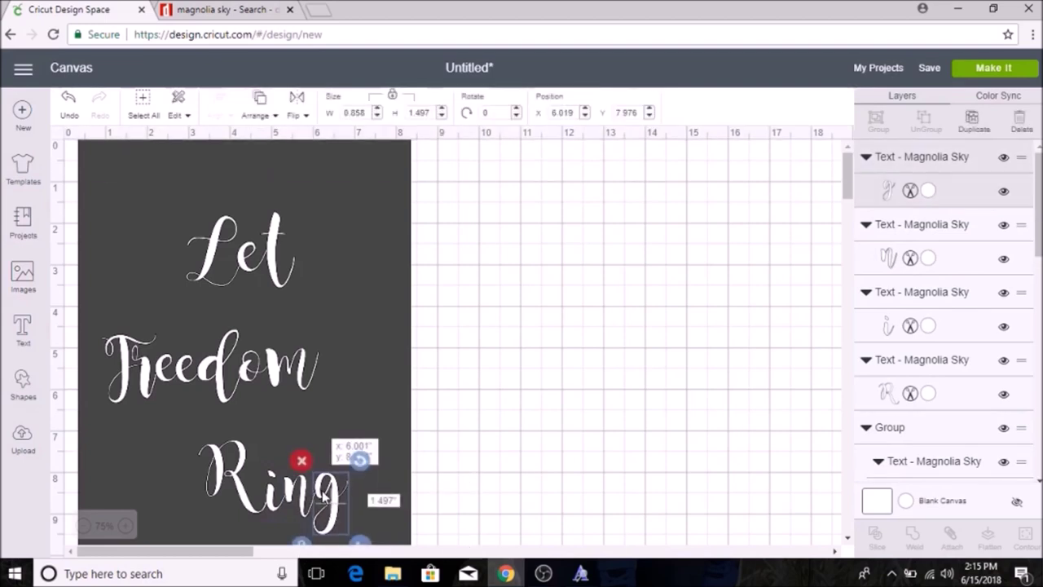
pyautogui.click(497, 484)
pyautogui.hotkey('ctrl', 'z')
pyautogui.click(563, 430)
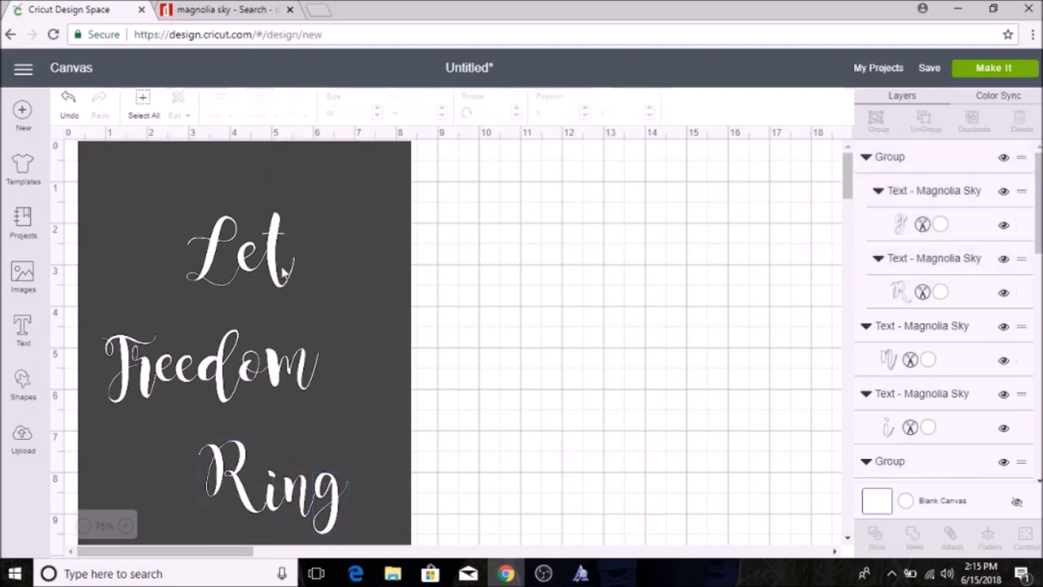
# Step: Weld the letters of Let into one shape and move the word to about X 2.83, Y 1.68
pyautogui.click(245, 265)
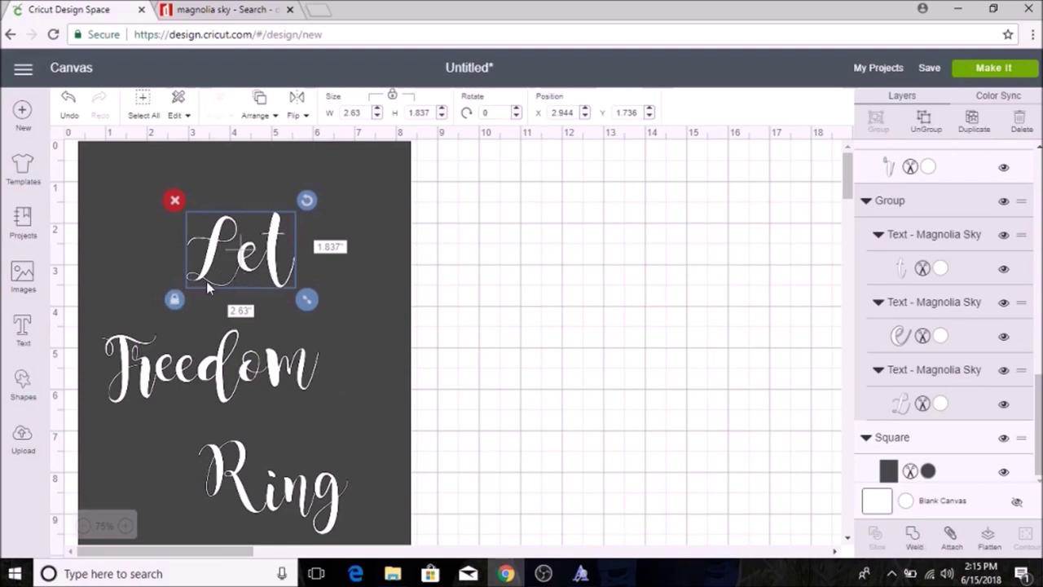
pyautogui.click(126, 526)
pyautogui.click(130, 526)
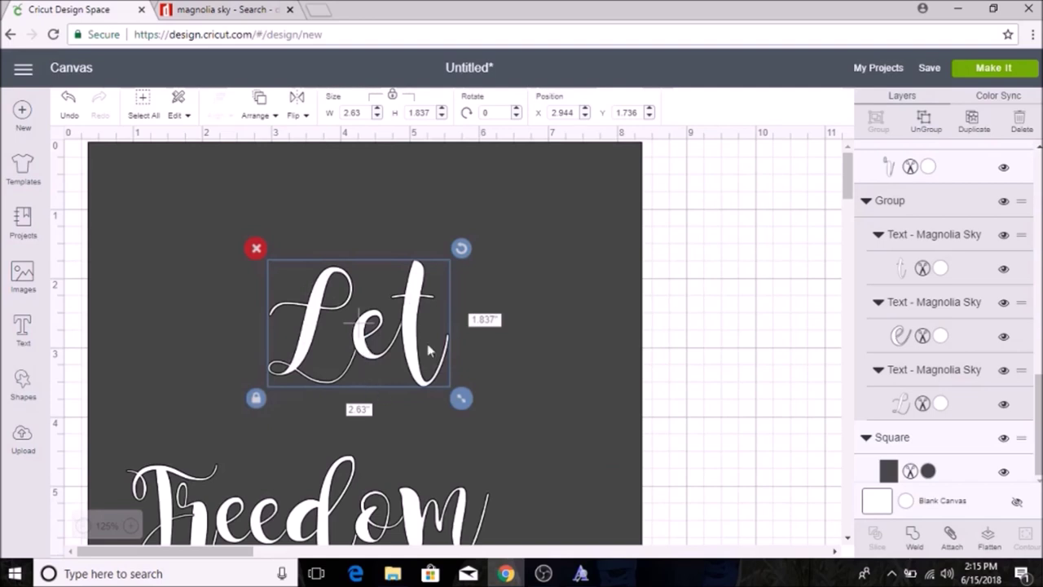
pyautogui.click(915, 542)
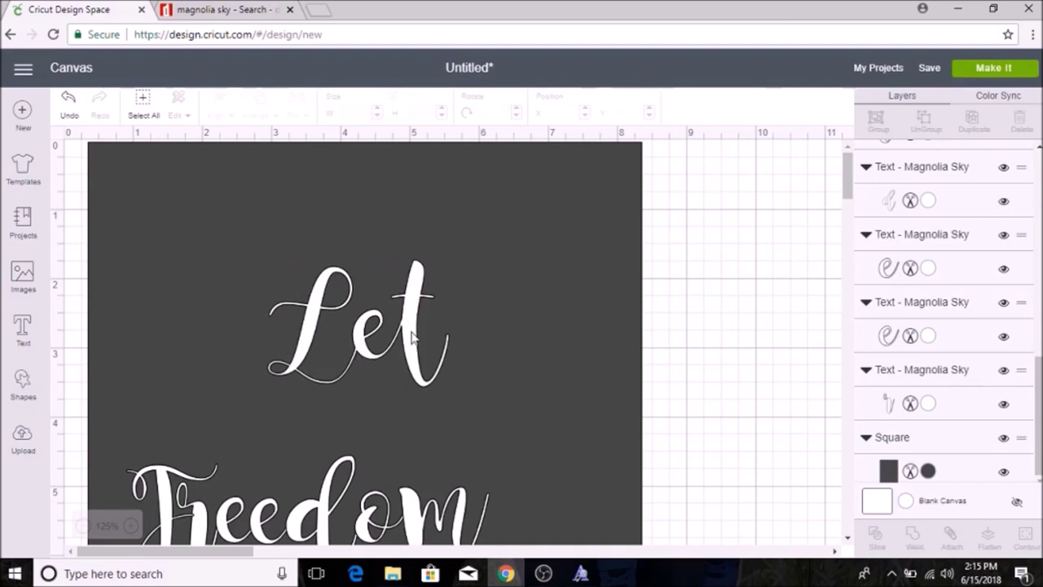
pyautogui.moveTo(359, 340)
pyautogui.mouseDown()
pyautogui.moveTo(383, 289)
pyautogui.moveTo(351, 336)
pyautogui.mouseUp()
pyautogui.scroll(-3, 559, 377)
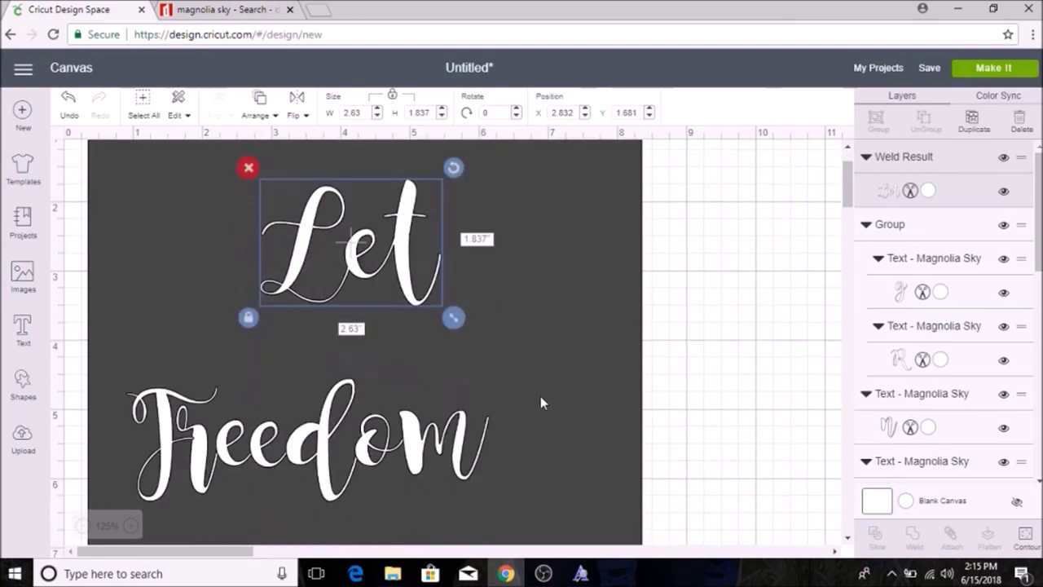
# Step: Weld the grouped letters of Freedom into one shape and move the word to about X 1.0, Y 4.43
pyautogui.click(322, 367)
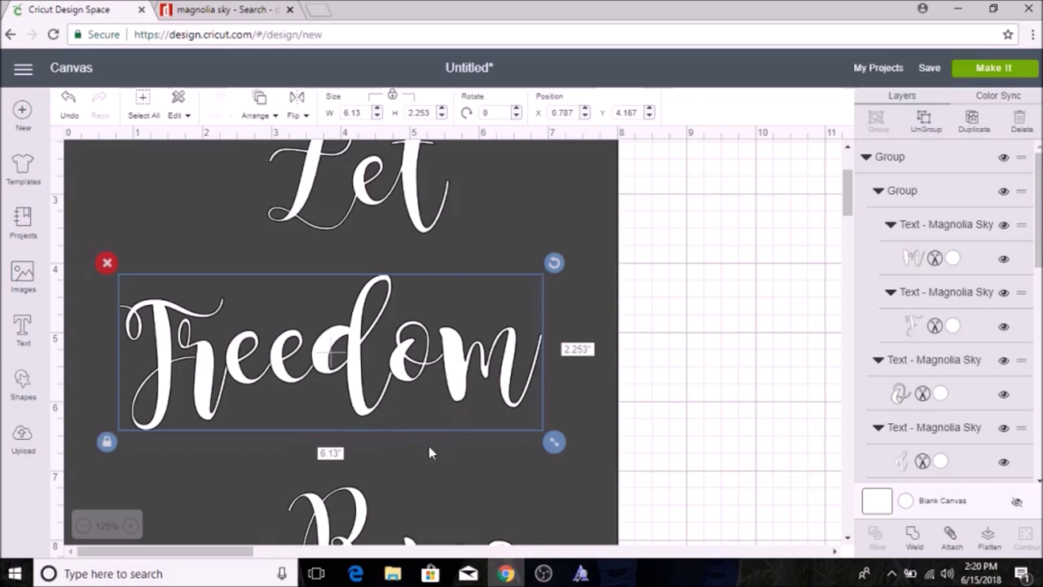
pyautogui.moveTo(393, 371); pyautogui.dragTo(405, 377)
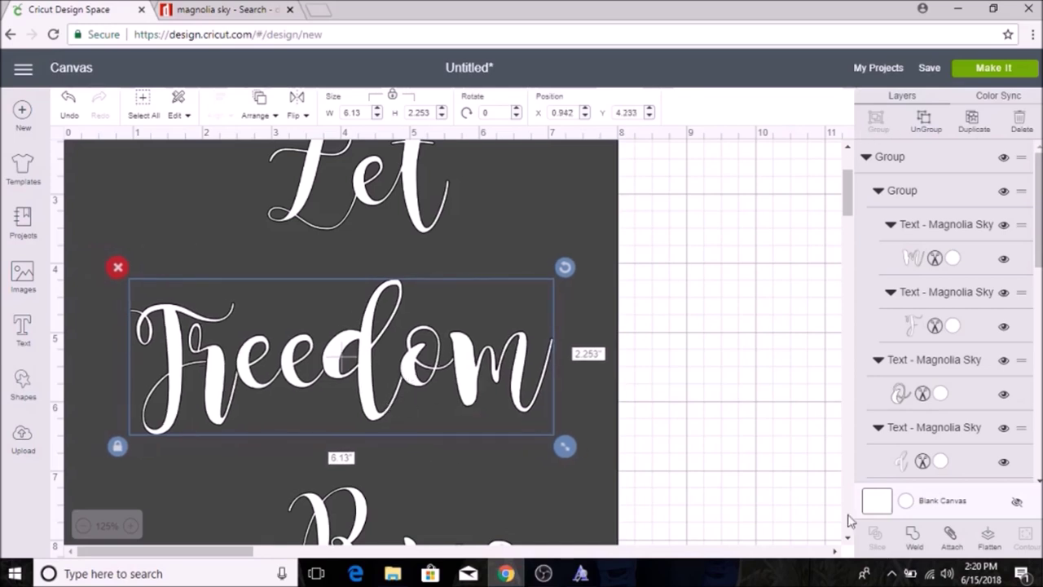
pyautogui.click(915, 535)
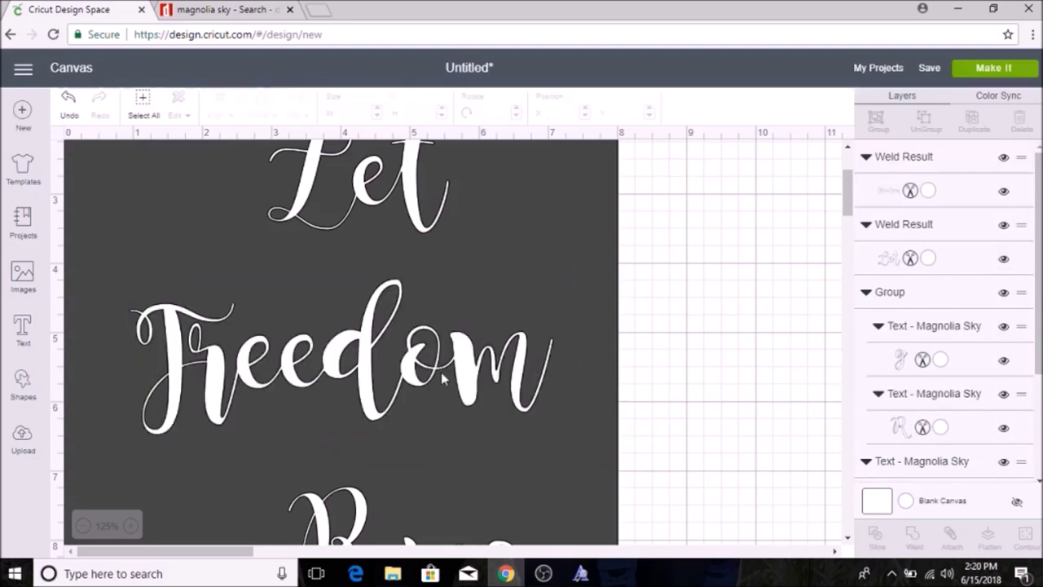
pyautogui.click(441, 371)
pyautogui.scroll(-4, 682, 438)
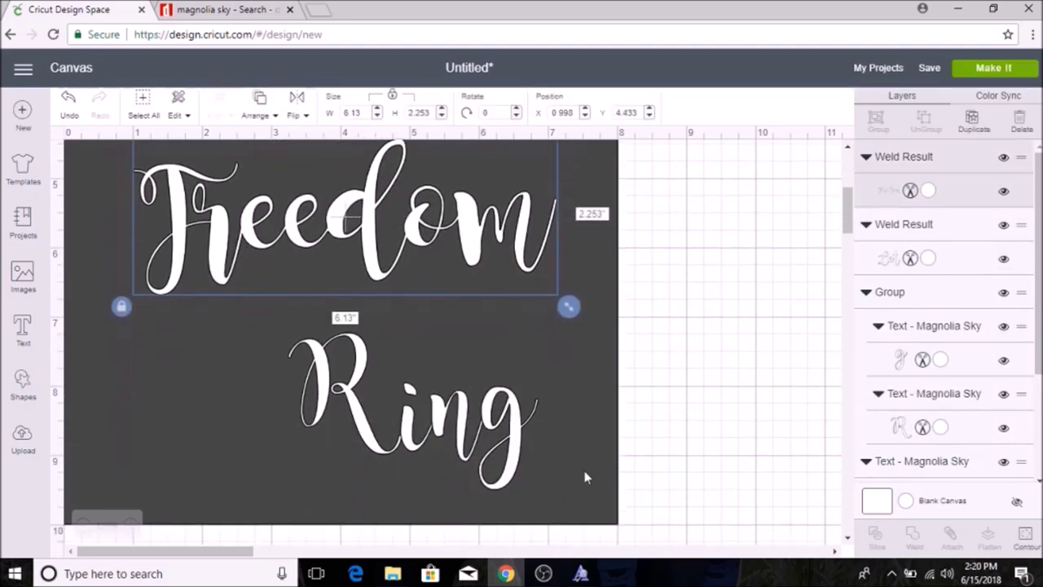
pyautogui.click(364, 426)
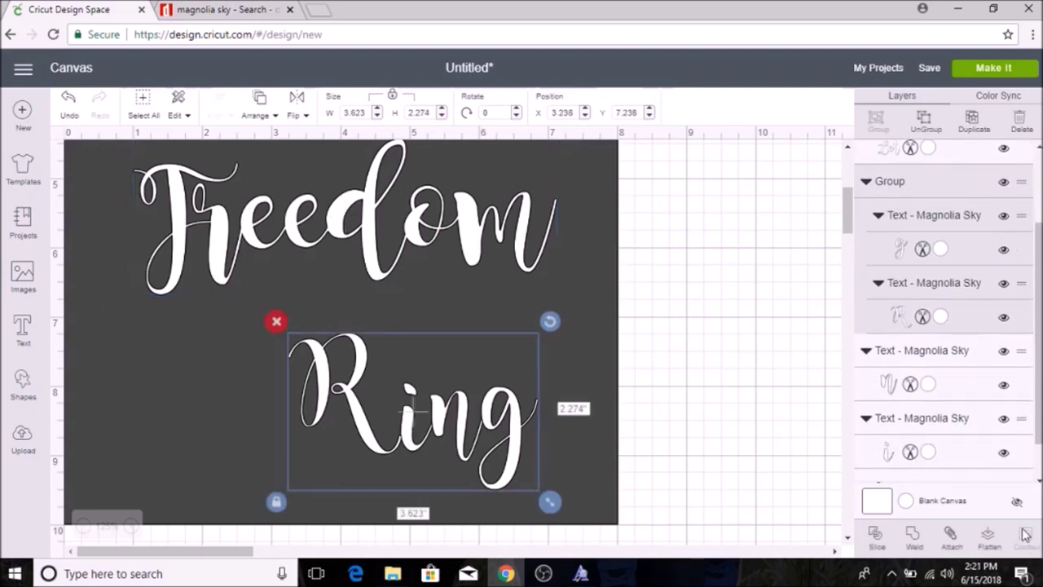
pyautogui.click(934, 387)
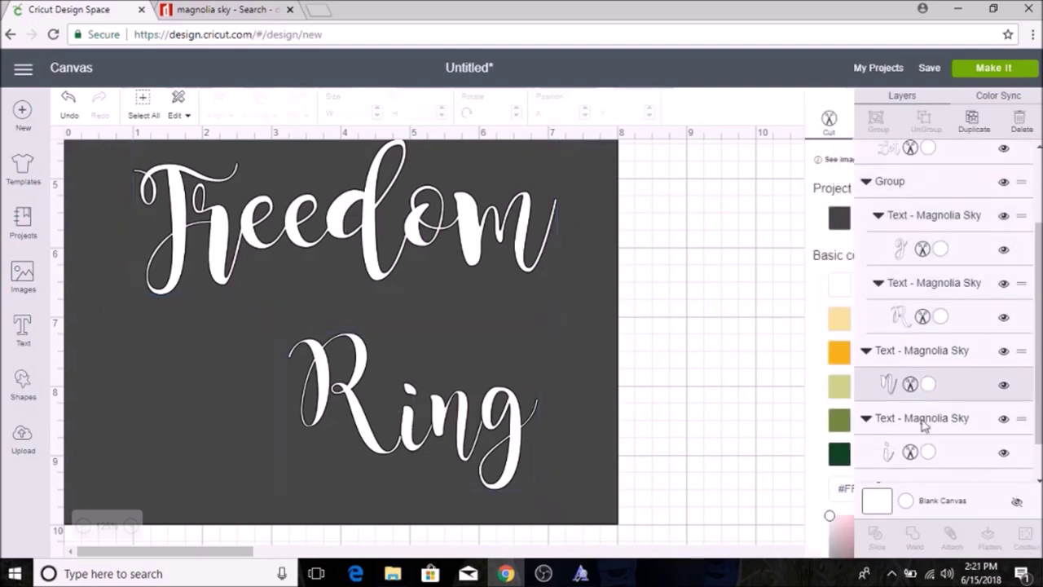
pyautogui.keyDown('shift'); pyautogui.click(931, 334); pyautogui.keyUp('shift')
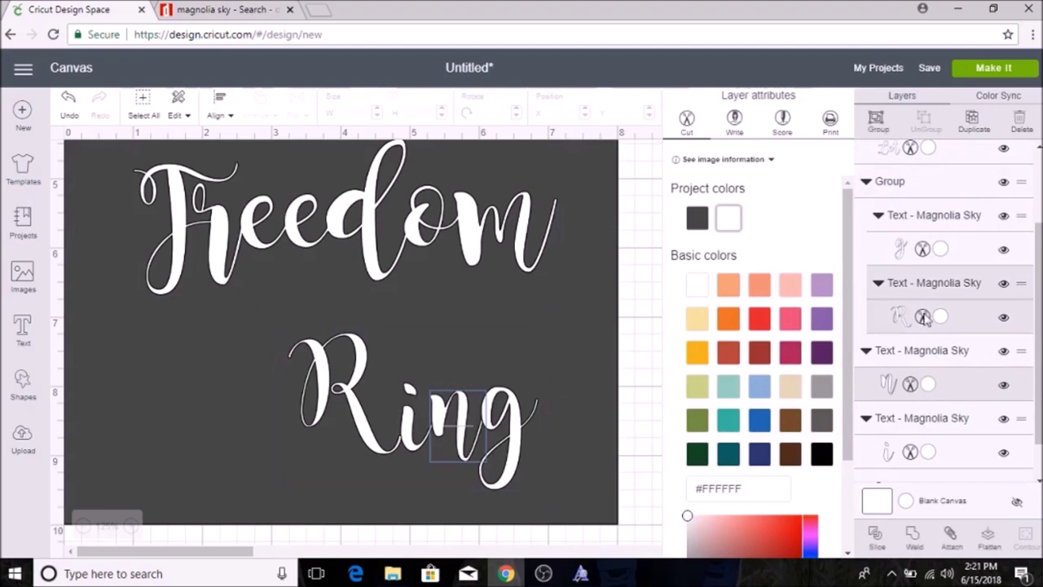
pyautogui.click(924, 259)
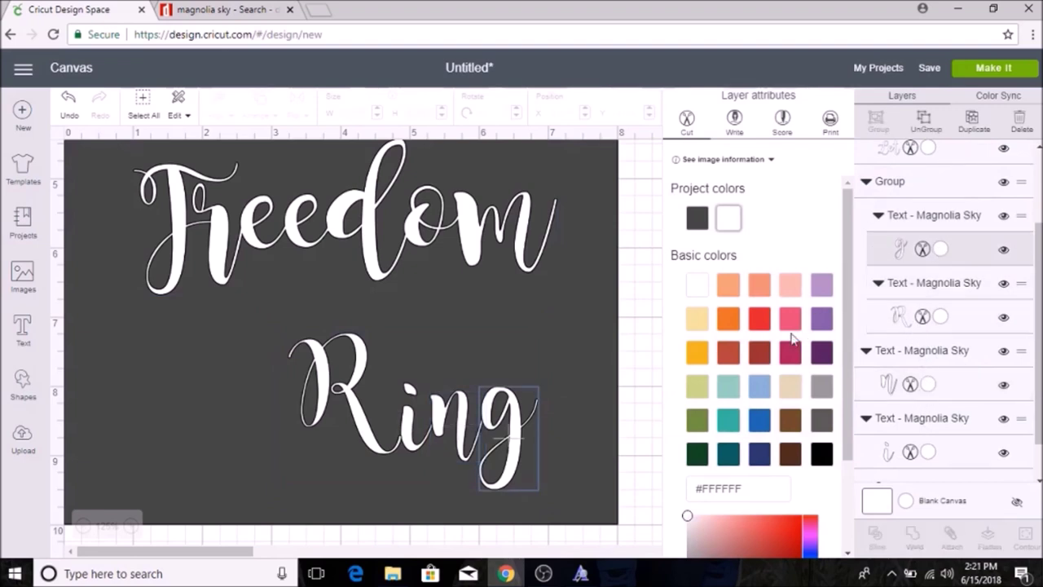
pyautogui.click(411, 439)
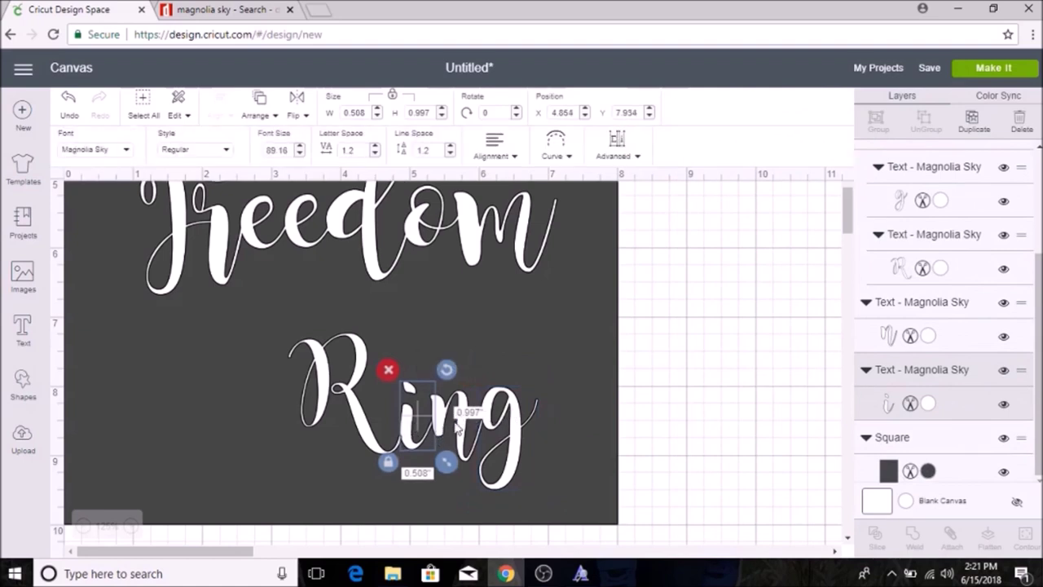
# Step: Ungroup the R and g of Ring, and group all four letters R, i, n and g together
pyautogui.click(360, 409)
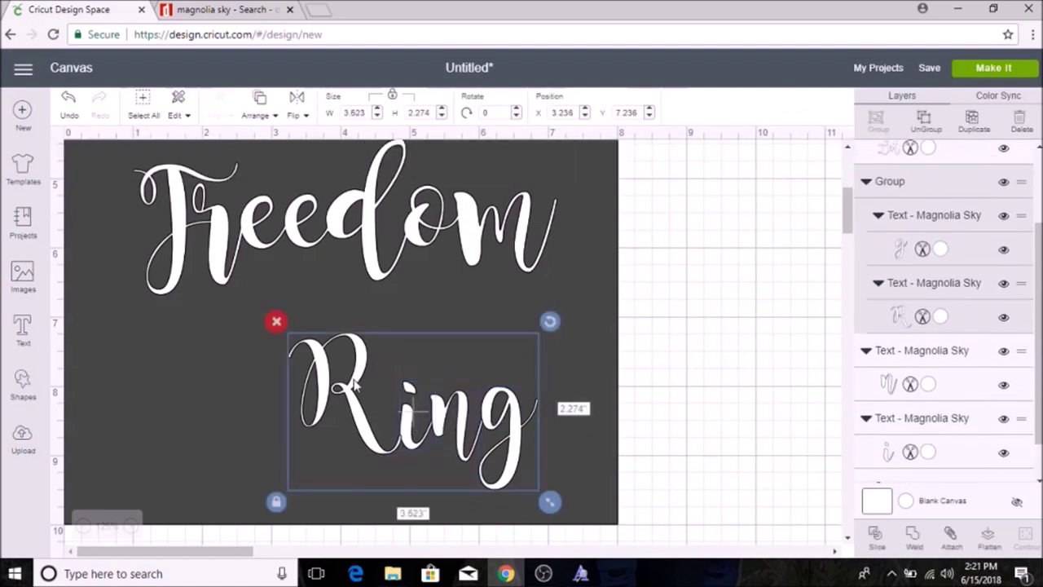
pyautogui.click(921, 121)
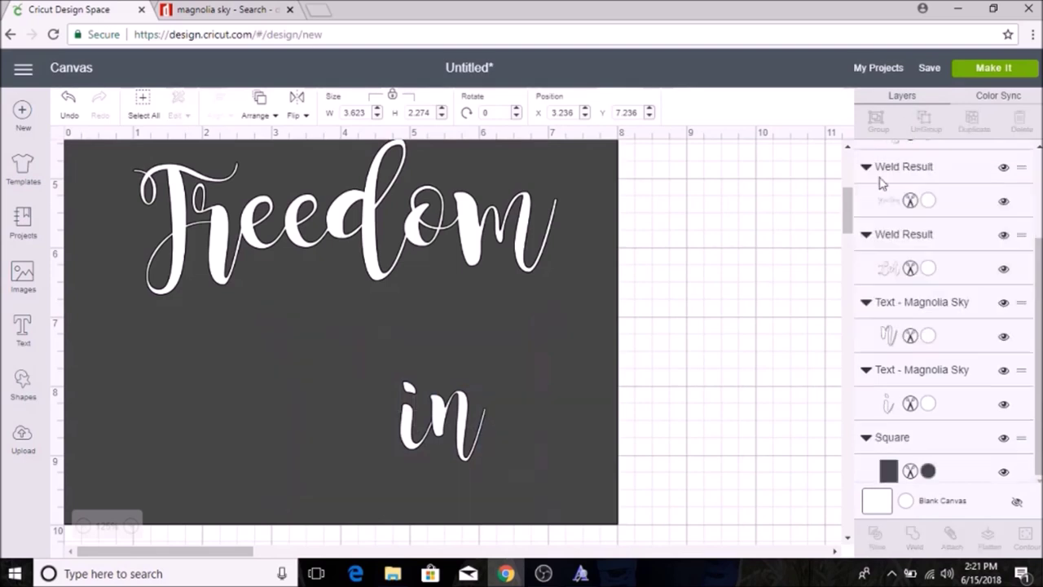
pyautogui.click(353, 416)
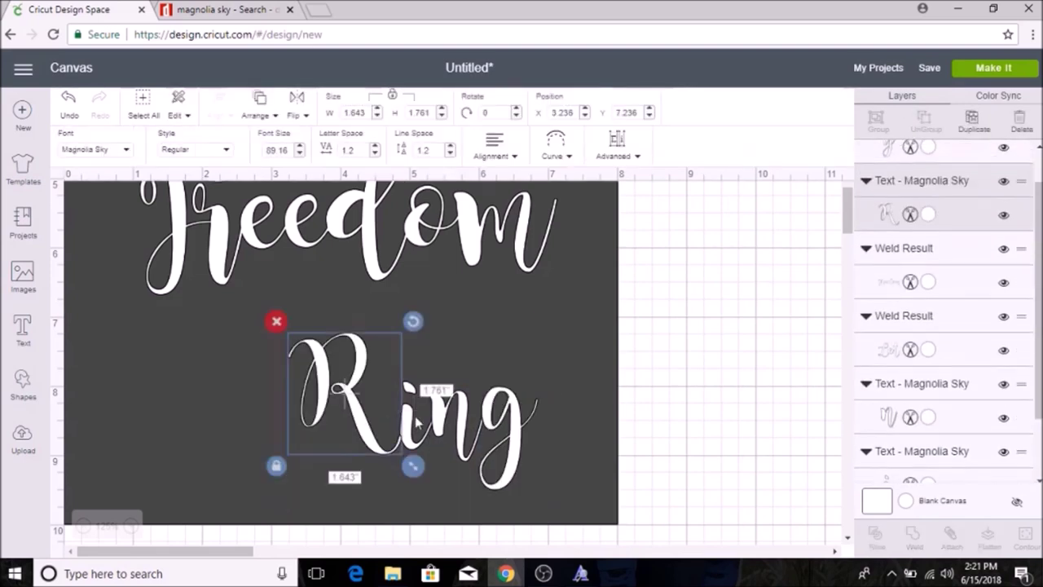
pyautogui.keyDown('shift'); pyautogui.click(505, 432); pyautogui.keyUp('shift')
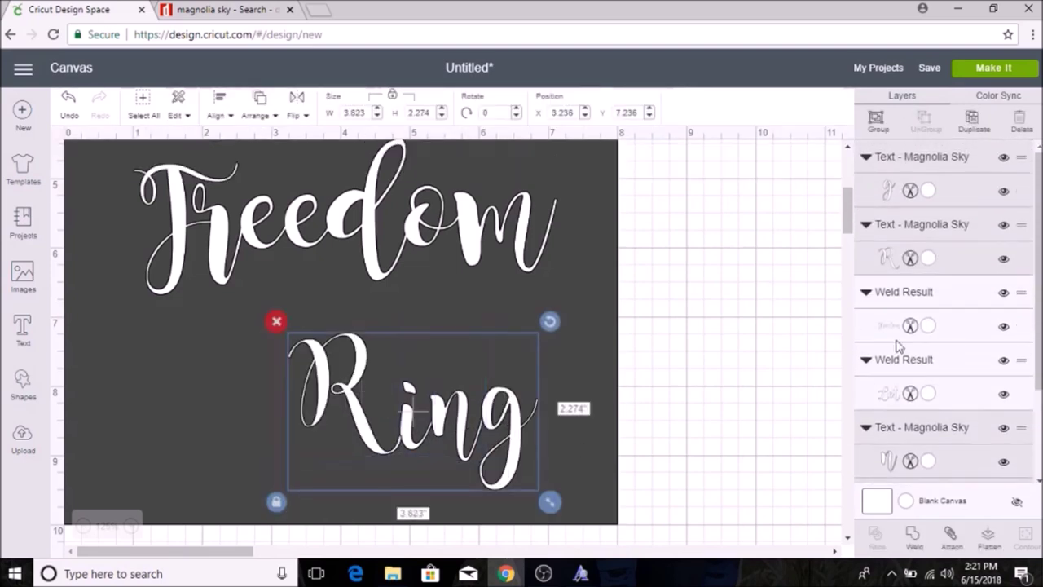
pyautogui.click(883, 121)
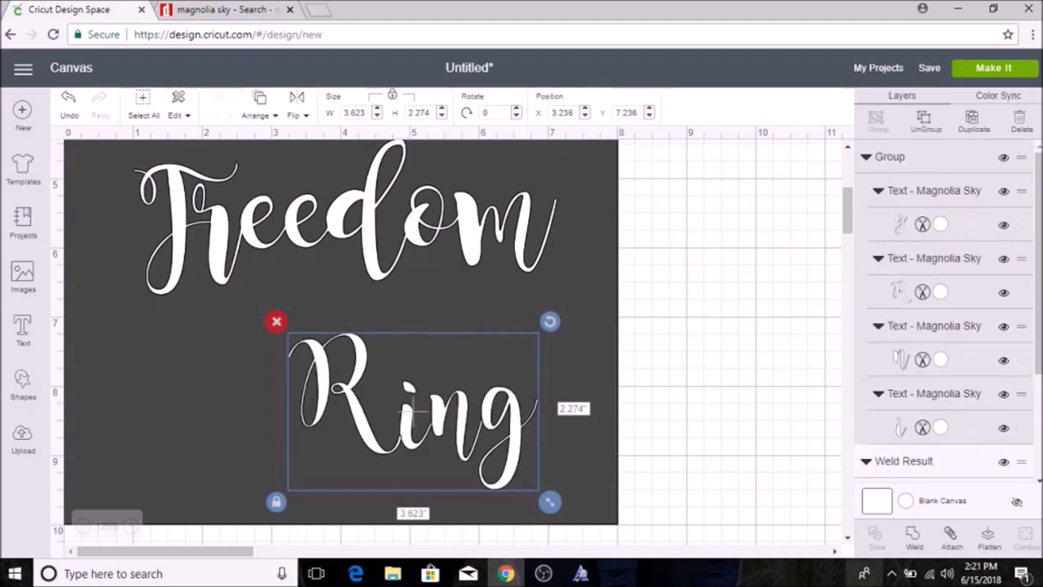
# Step: Weld the grouped letters of Ring into one shape and move the word to about X 2.76, Y 7.23
pyautogui.click(914, 538)
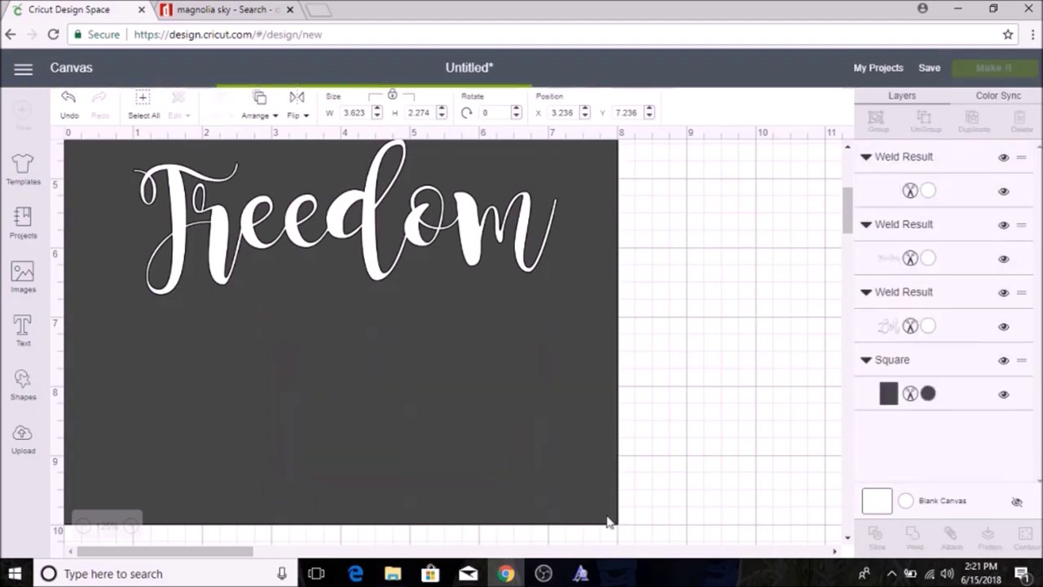
pyautogui.moveTo(459, 435); pyautogui.dragTo(426, 433)
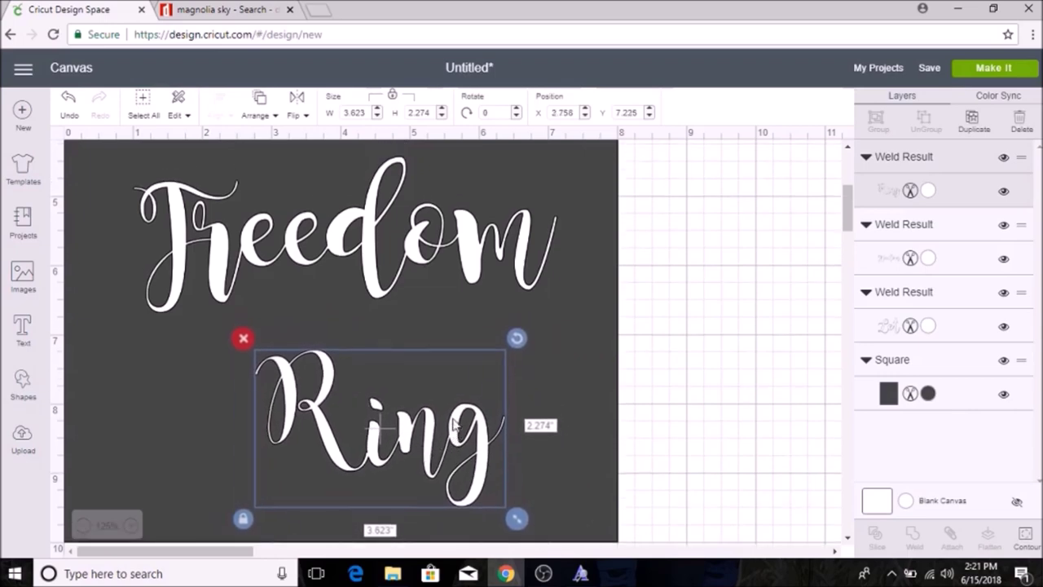
# Step: Enlarge the word Let to about 3.3 by 2.3 inches and move it near the rectangle's upper-left corner
pyautogui.scroll(5, 454, 426)
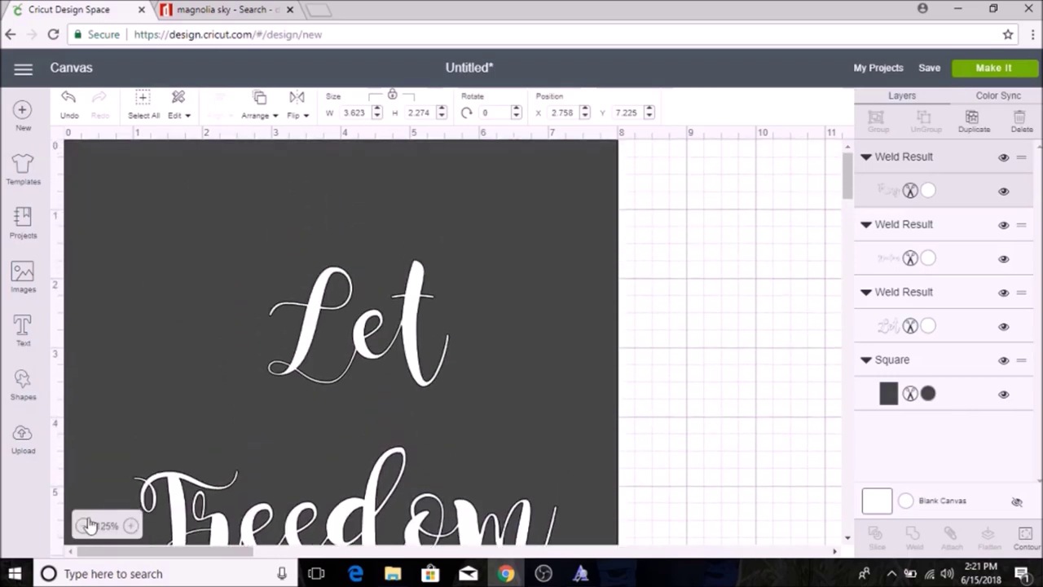
pyautogui.click(84, 526)
pyautogui.click(82, 526)
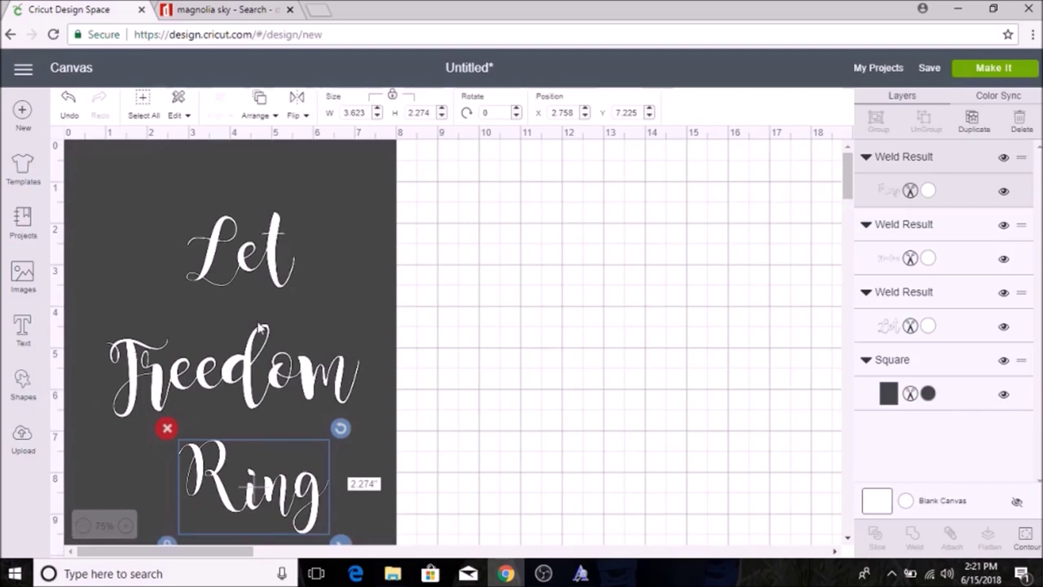
pyautogui.click(248, 281)
pyautogui.moveTo(306, 304); pyautogui.dragTo(335, 322)
pyautogui.moveTo(286, 281); pyautogui.dragTo(194, 249)
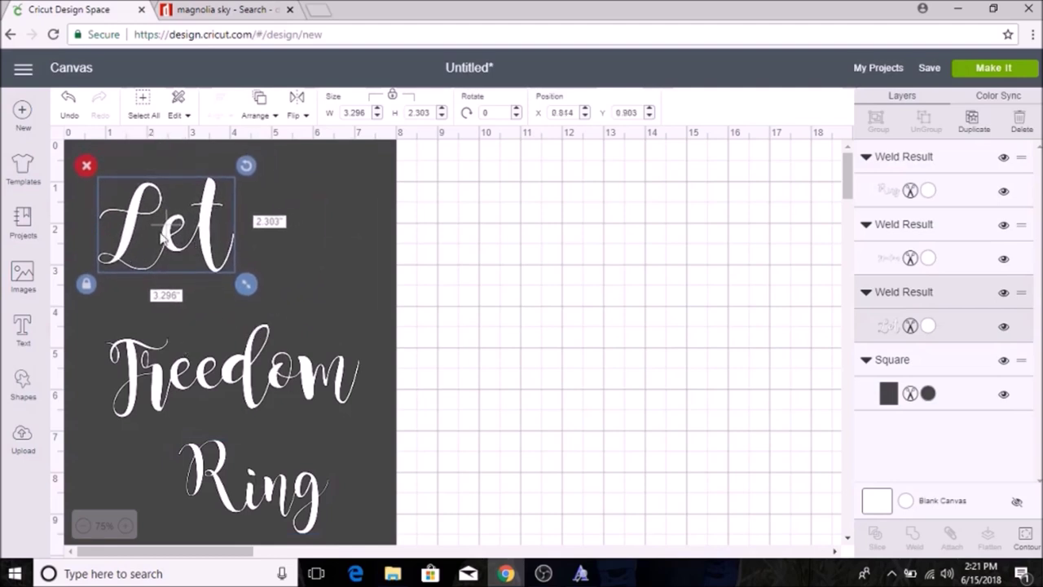
pyautogui.moveTo(163, 236); pyautogui.dragTo(167, 241)
# Step: Enlarge Freedom to about 6.89 by 2.53 inches at X 0.48, Y 4.19, and shift Ring to the right beneath it
pyautogui.moveTo(365, 422); pyautogui.dragTo(385, 464)
pyautogui.moveTo(245, 375); pyautogui.dragTo(226, 378)
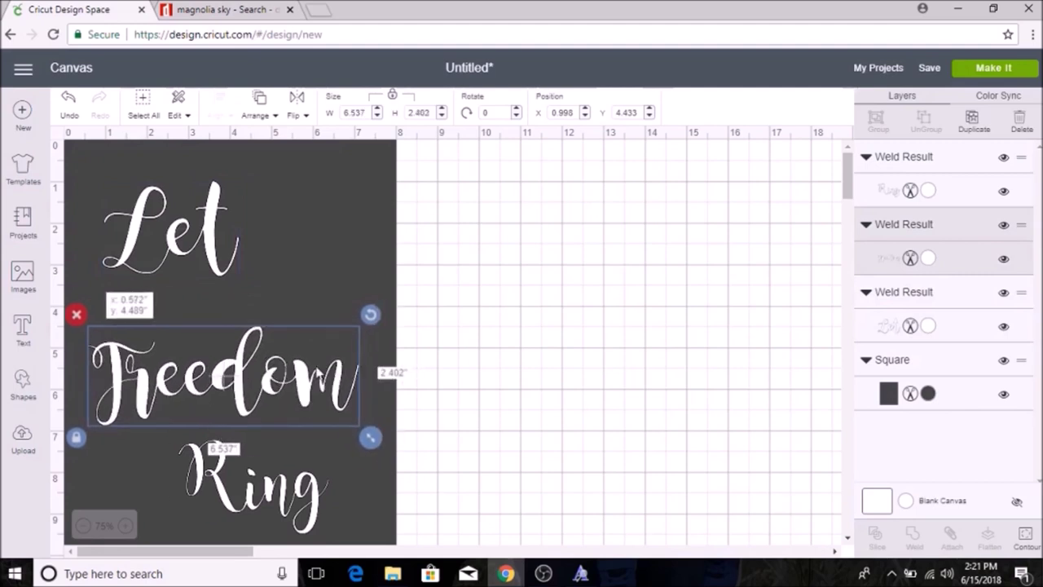
pyautogui.moveTo(368, 435); pyautogui.dragTo(383, 442)
pyautogui.moveTo(305, 433); pyautogui.dragTo(303, 421)
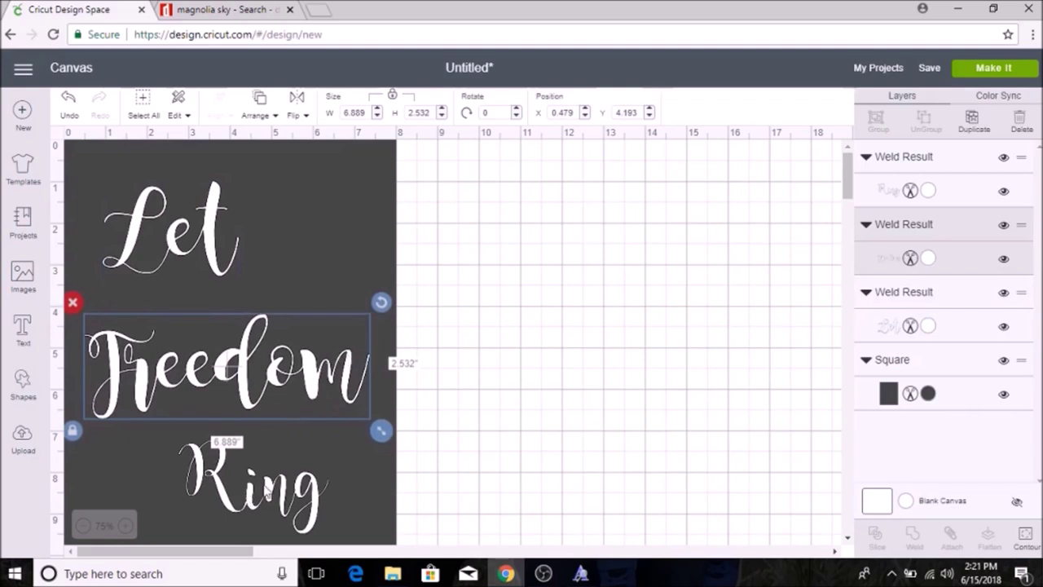
pyautogui.moveTo(269, 515); pyautogui.dragTo(292, 507)
pyautogui.click(456, 393)
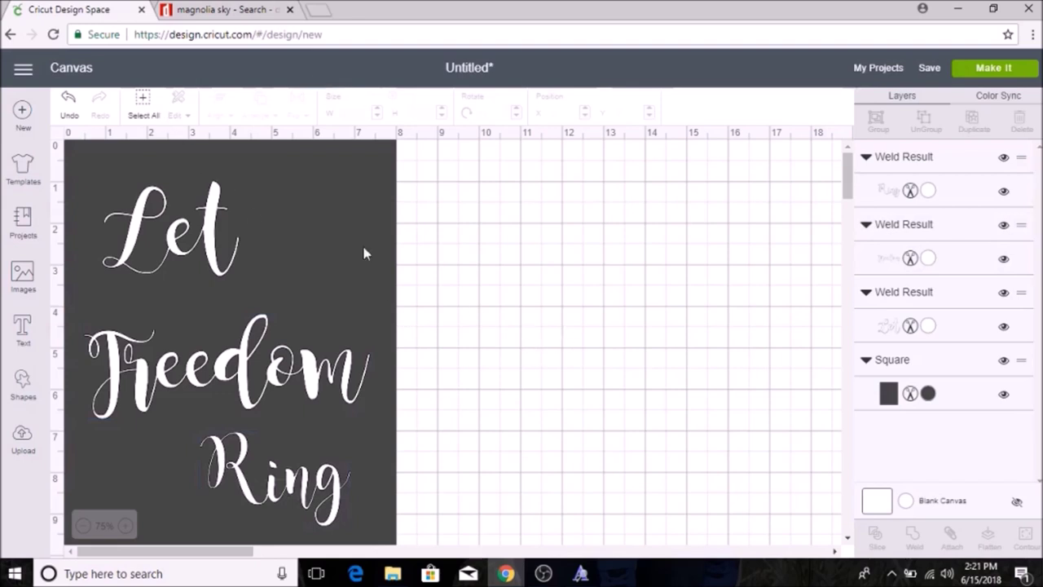
# Step: Switch to DaFont, search for "fireworks" and look through the matching fonts
pyautogui.click(212, 10)
pyautogui.scroll(3, 546, 305)
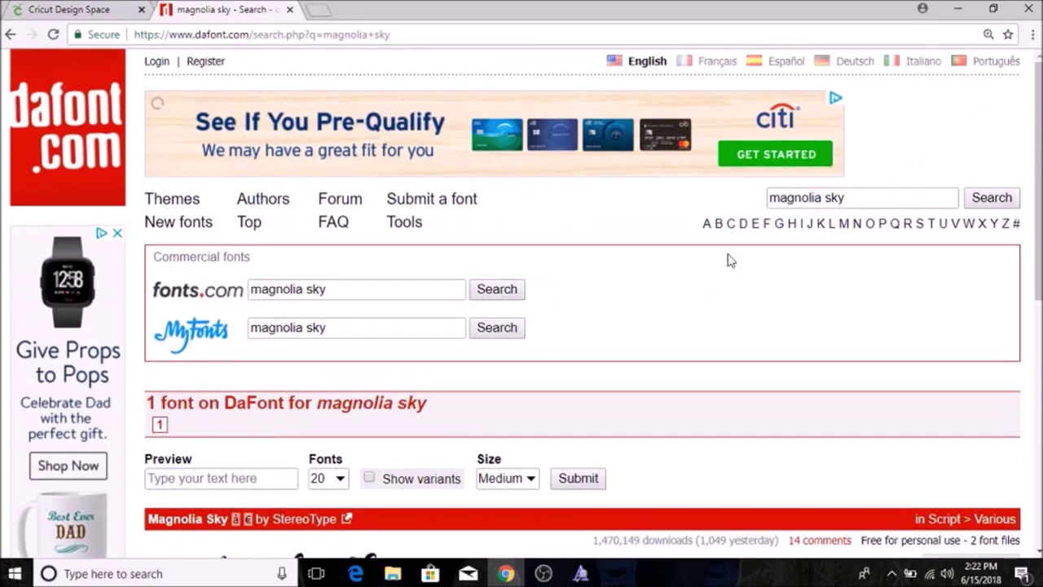
pyautogui.doubleClick(807, 203)
pyautogui.click(864, 197)
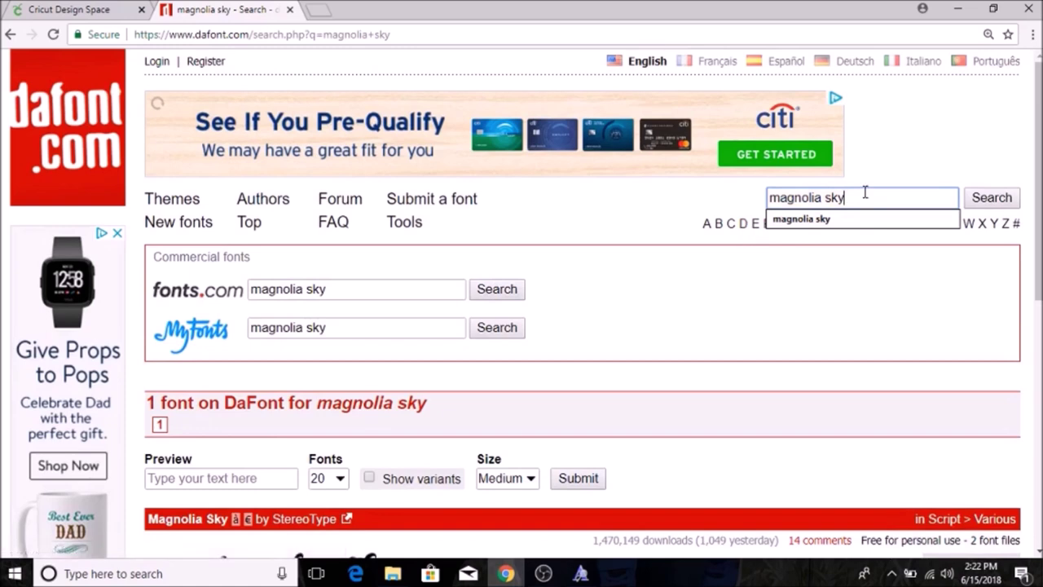
pyautogui.moveTo(866, 192); pyautogui.dragTo(729, 179)
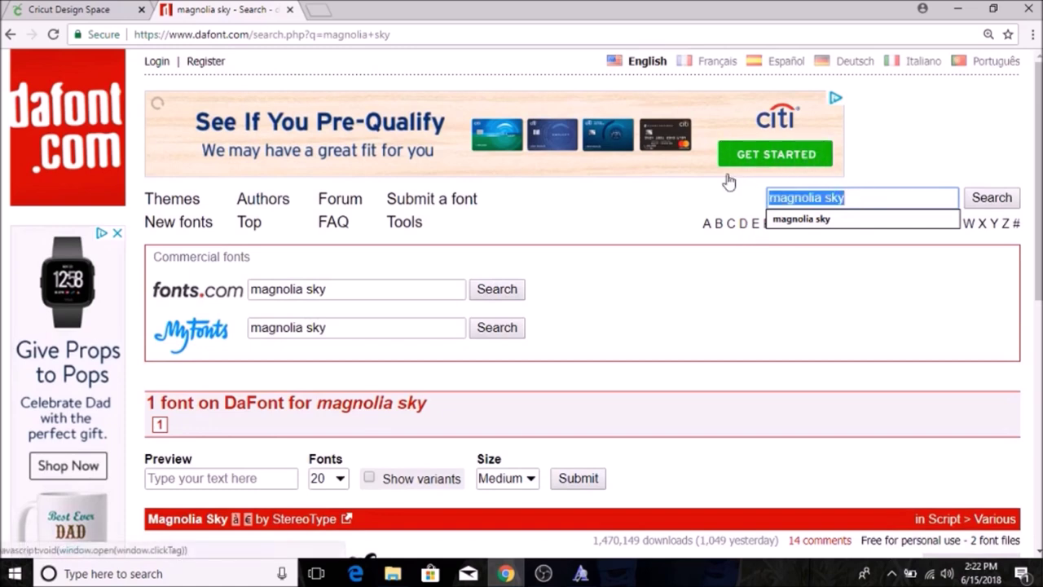
pyautogui.write('fir')
pyautogui.press('Down')
pyautogui.press('Return')
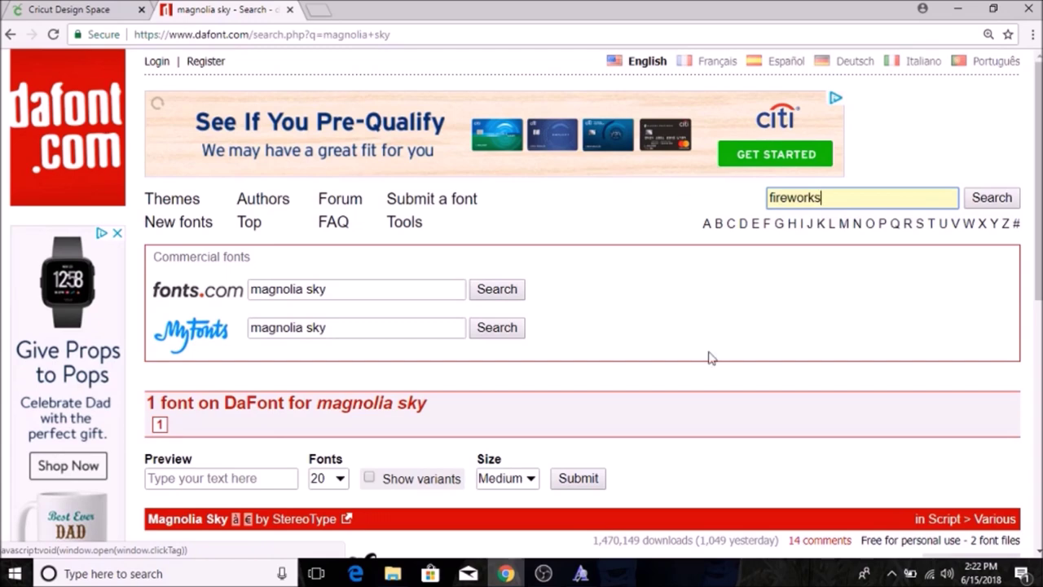
pyautogui.click(992, 199)
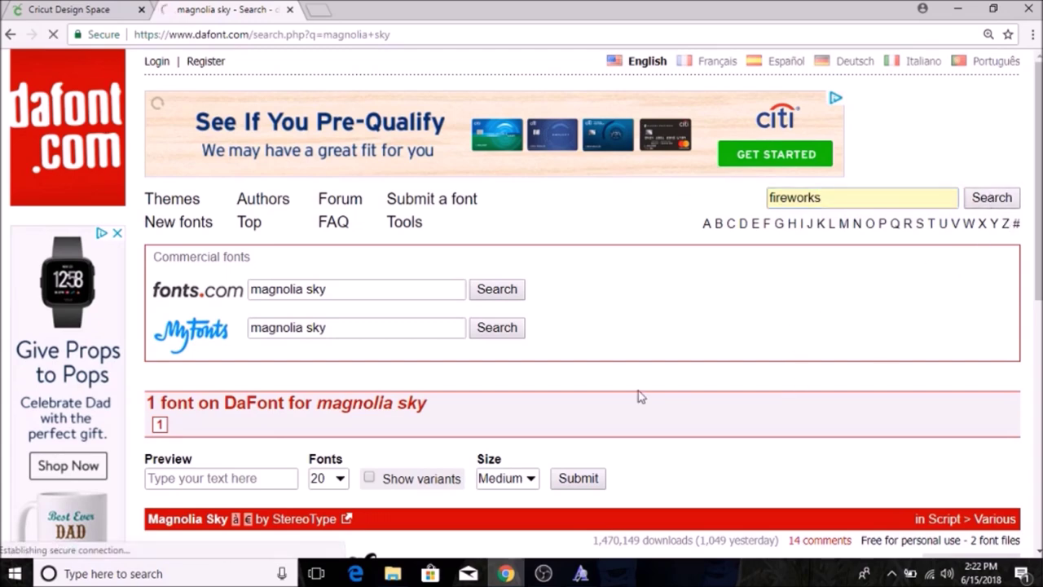
pyautogui.scroll(-3, 349, 313)
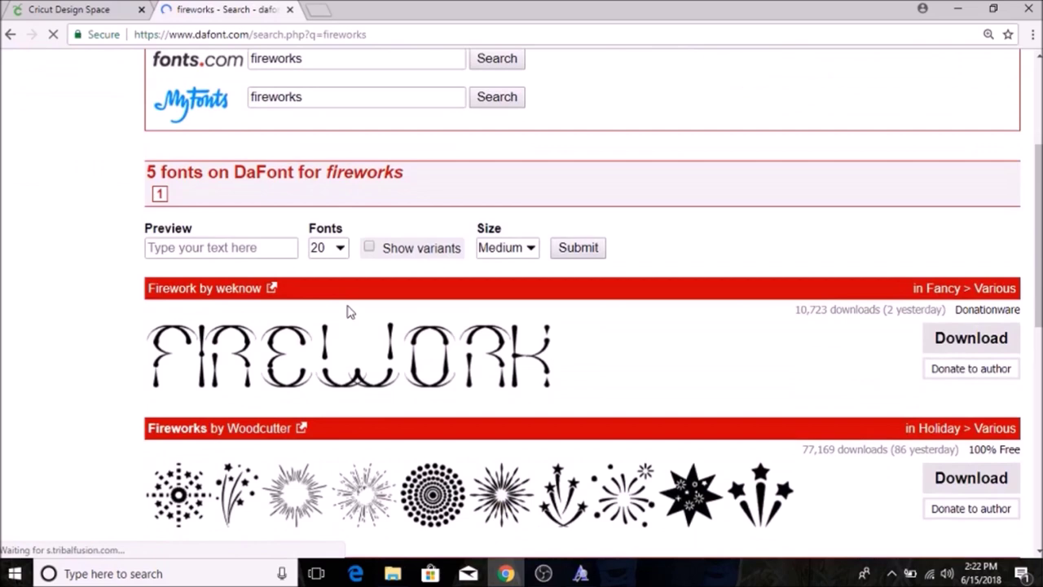
pyautogui.scroll(-2, 349, 310)
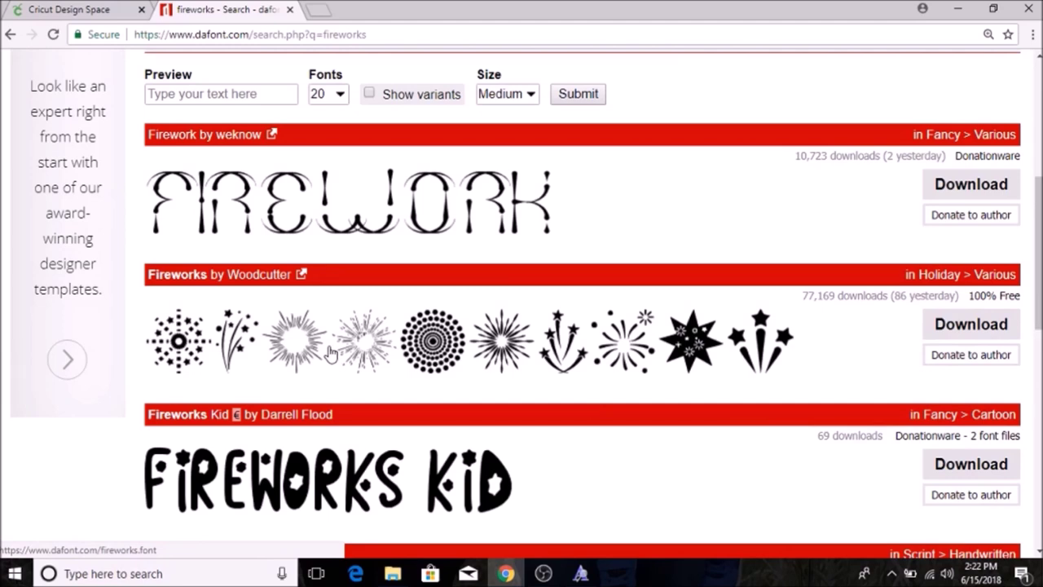
# Step: Return to Cricut Design Space, add a new text object and set its font to Fireworks
pyautogui.click(73, 10)
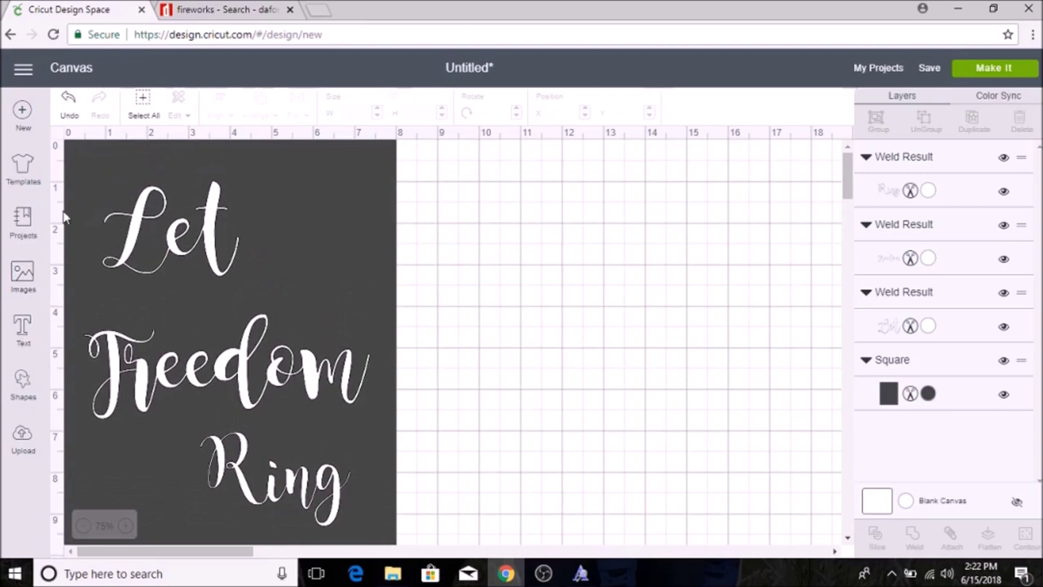
pyautogui.click(31, 321)
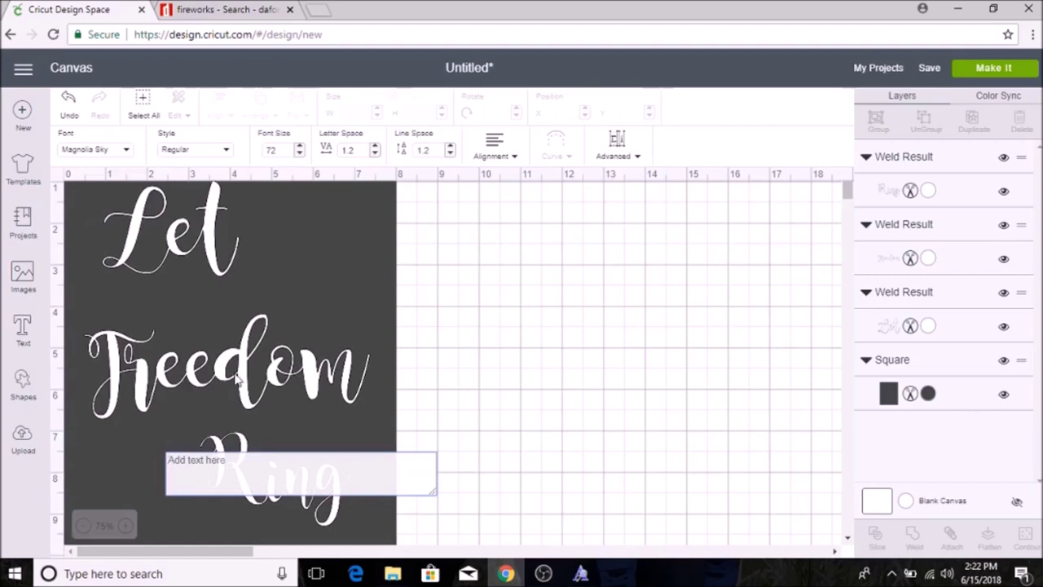
pyautogui.click(91, 151)
pyautogui.click(647, 119)
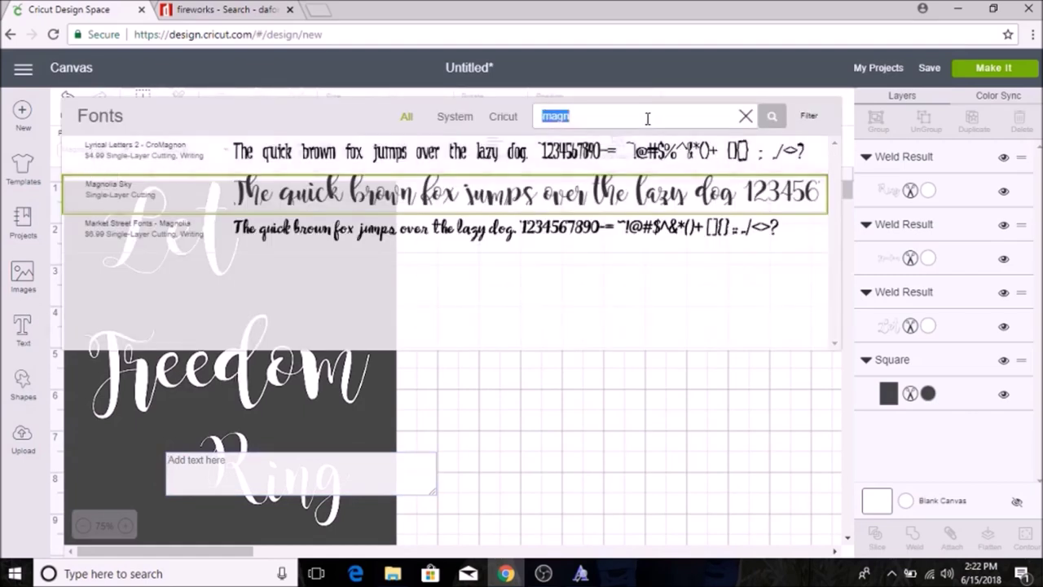
pyautogui.write('fireworks')
pyautogui.press('Return')
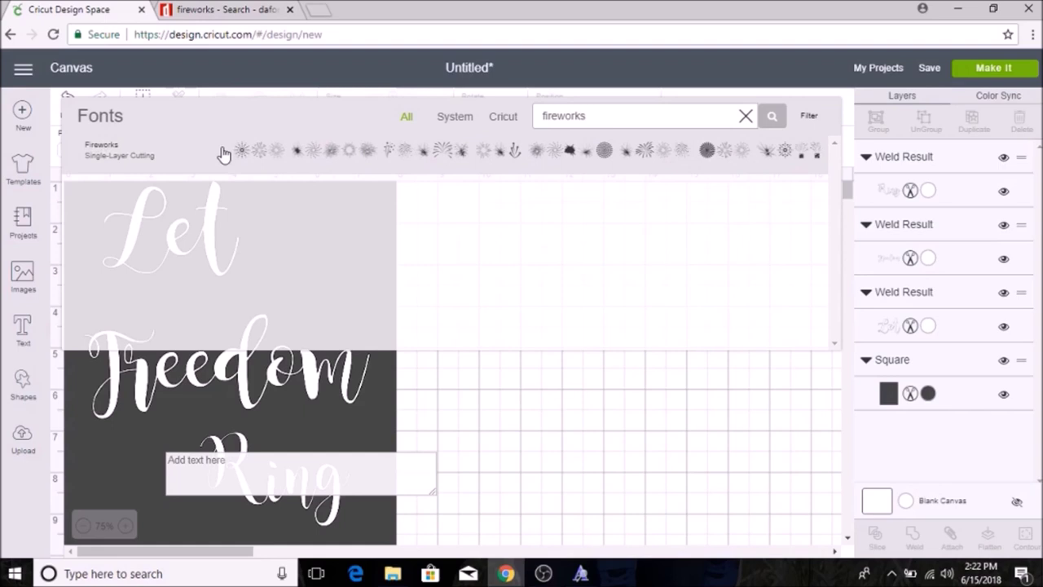
pyautogui.click(222, 154)
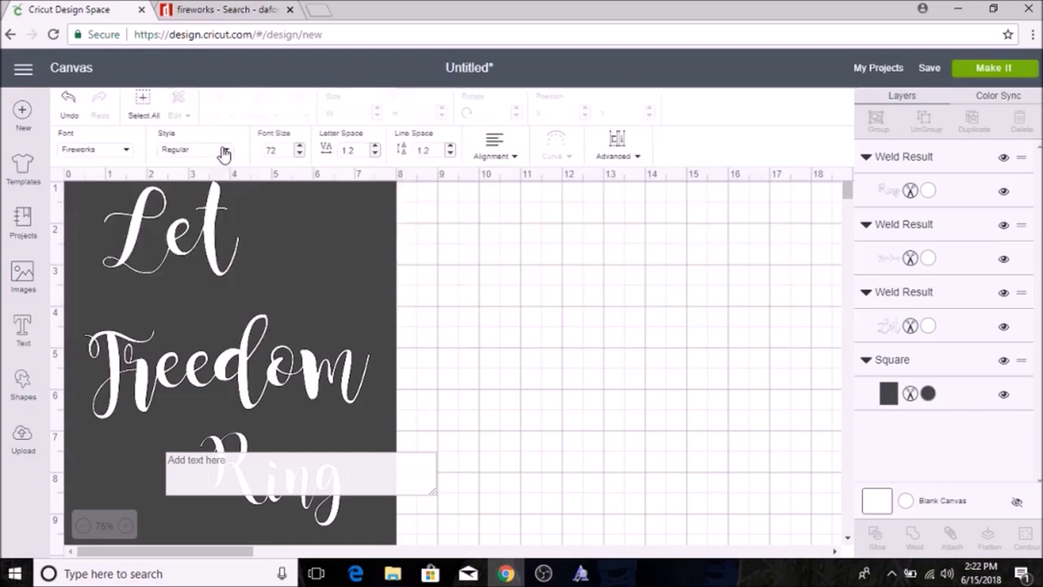
# Step: Enter 1 as the Fireworks text and move the resulting firework to the empty area right of Let
pyautogui.click(228, 461)
pyautogui.write('1')
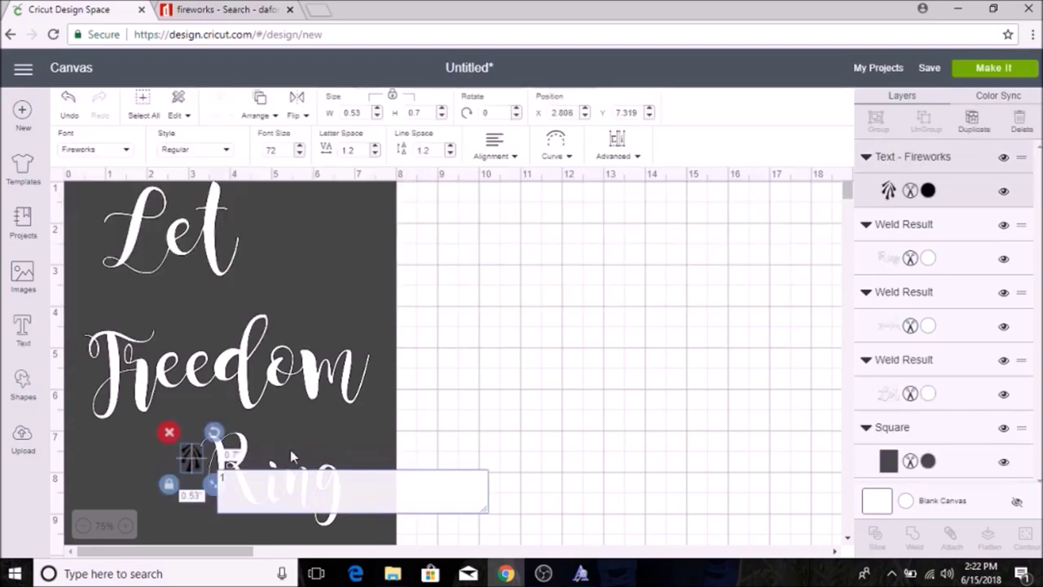
pyautogui.click(385, 446)
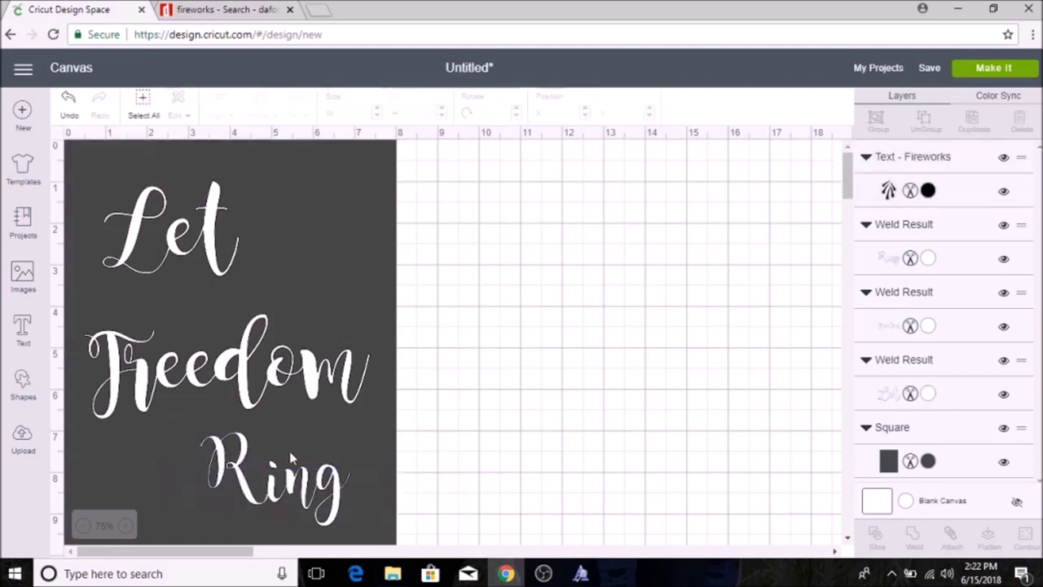
pyautogui.moveTo(184, 455); pyautogui.dragTo(338, 172)
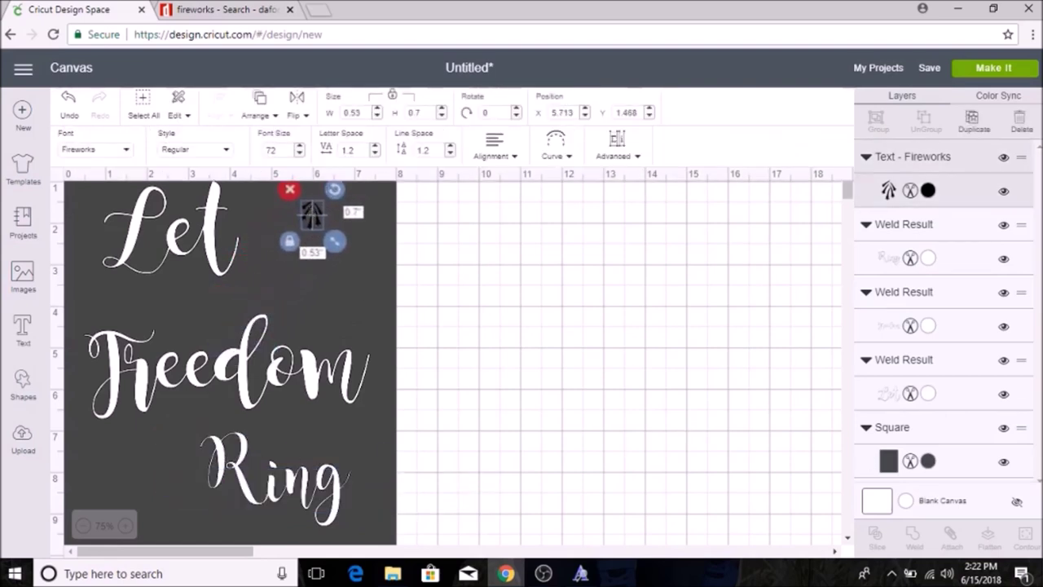
# Step: Color the firework white and enlarge it to about 1.73 by 2.18 inches beside Let
pyautogui.click(929, 191)
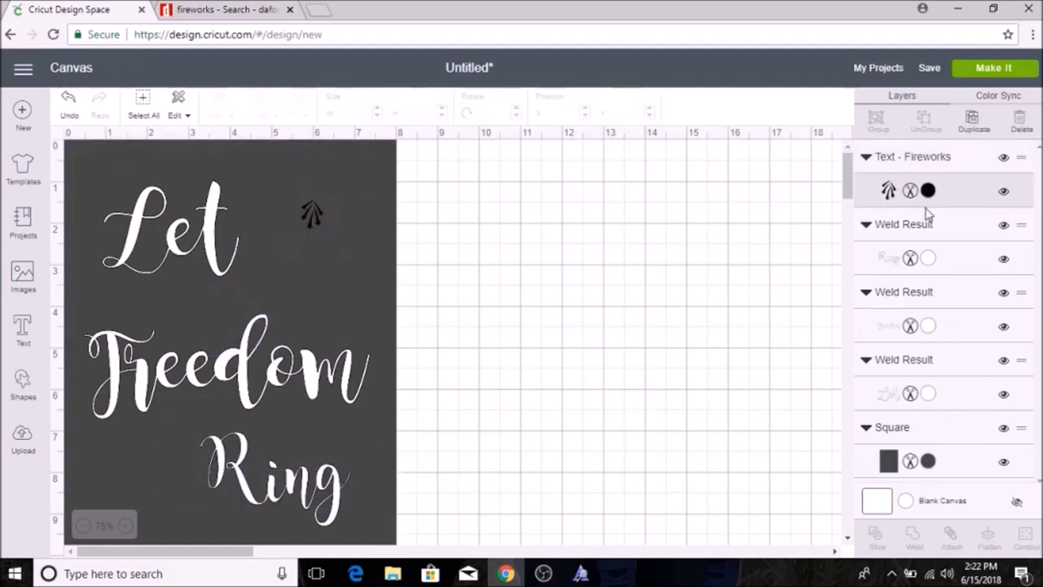
pyautogui.click(727, 218)
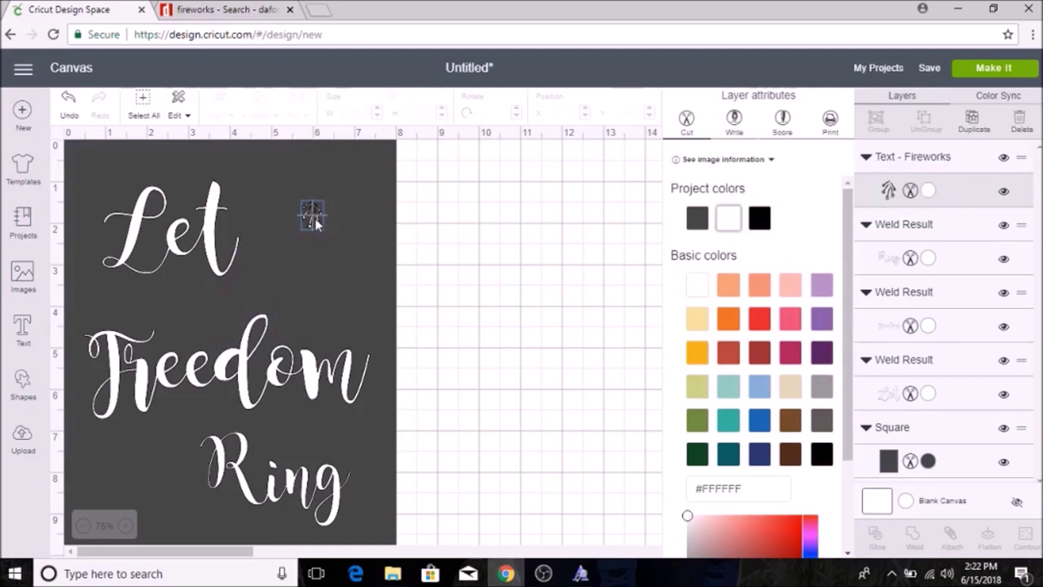
pyautogui.click(313, 217)
pyautogui.moveTo(338, 248)
pyautogui.mouseDown()
pyautogui.moveTo(336, 279)
pyautogui.moveTo(375, 291)
pyautogui.moveTo(386, 307)
pyautogui.moveTo(356, 255)
pyautogui.moveTo(330, 243)
pyautogui.mouseUp()
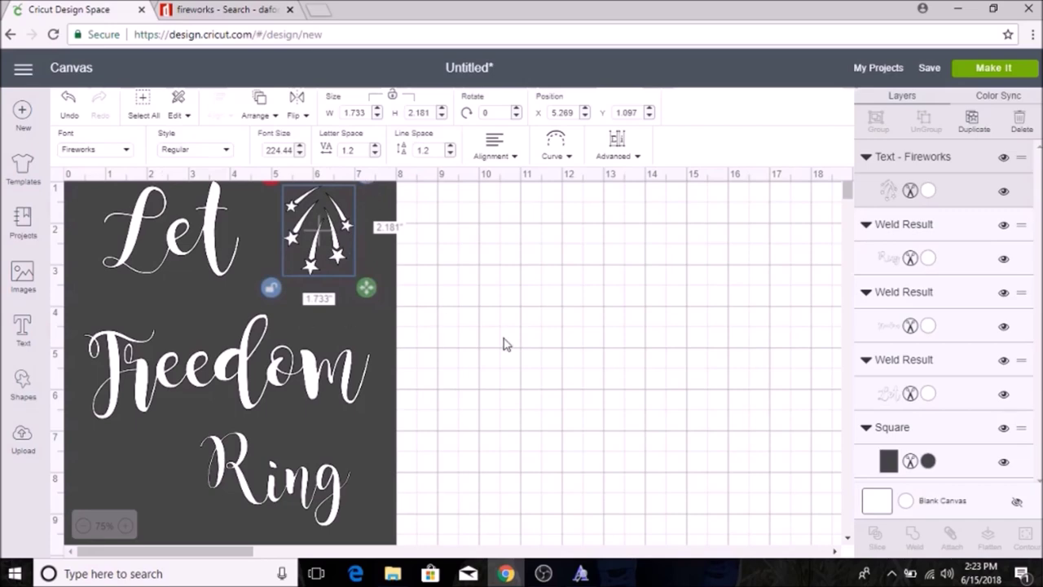
# Step: Shift Freedom slightly to the right on the rectangle and acknowledge the Windows update reminder
pyautogui.moveTo(285, 323); pyautogui.dragTo(372, 371)
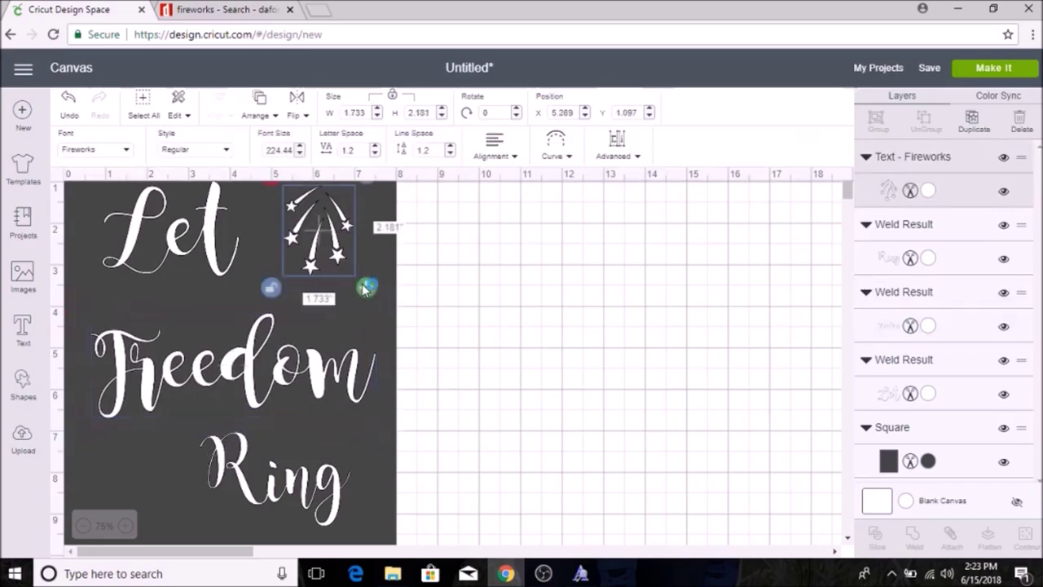
pyautogui.click(82, 526)
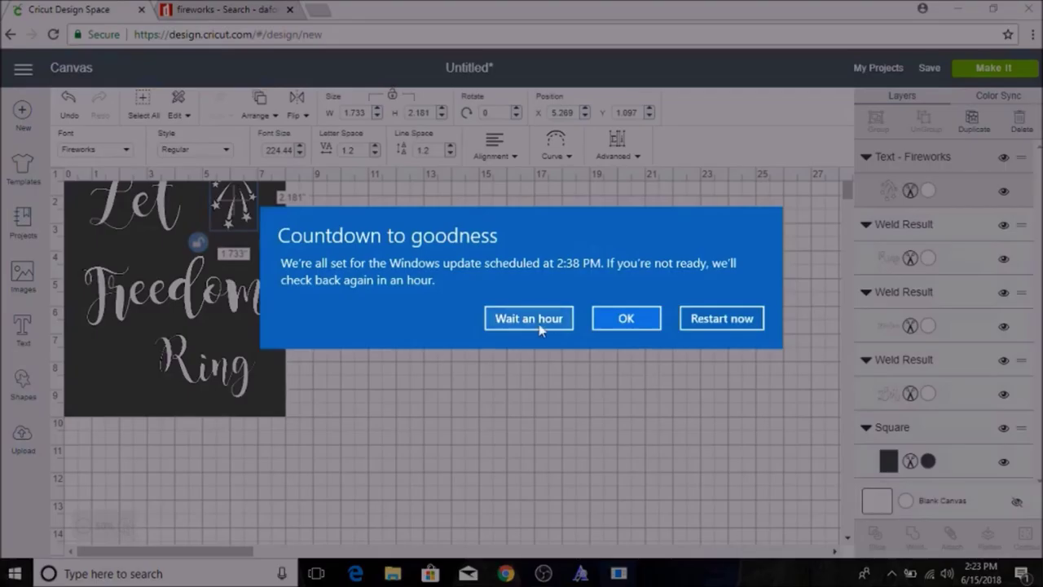
pyautogui.click(626, 318)
# Step: Tilt the firework slightly clockwise, enlarge it to about font size 285.4 and reposition it right of Let
pyautogui.click(126, 529)
pyautogui.click(127, 528)
pyautogui.moveTo(463, 191); pyautogui.dragTo(476, 205)
pyautogui.moveTo(463, 329); pyautogui.dragTo(492, 341)
pyautogui.moveTo(427, 300); pyautogui.dragTo(399, 291)
pyautogui.click(613, 329)
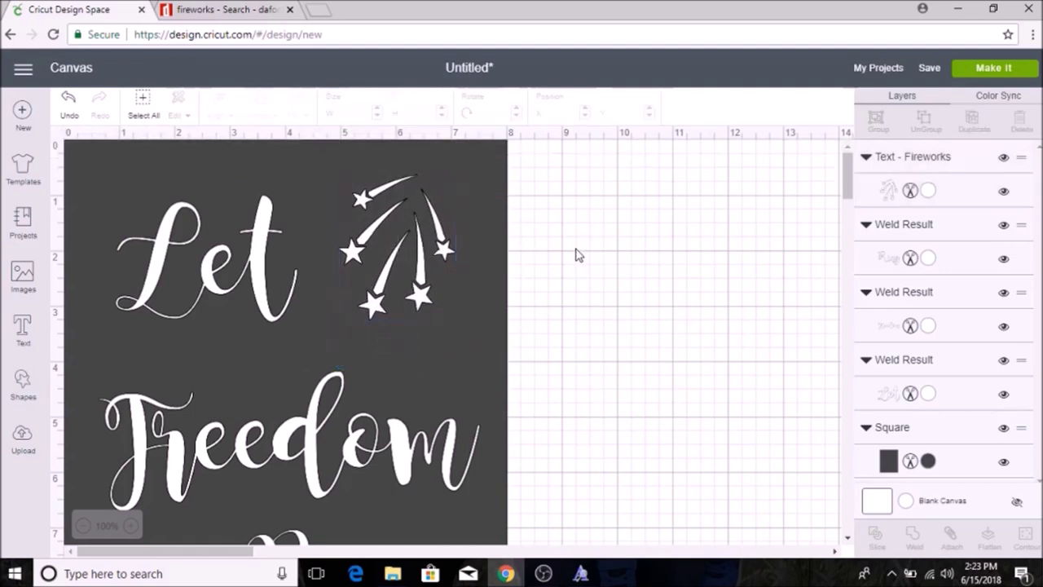
# Step: Rotate the firework to about 18.9 degrees and move it to about X 5.16, Y 0.57
pyautogui.click(414, 257)
pyautogui.click(583, 287)
pyautogui.moveTo(388, 237); pyautogui.dragTo(387, 258)
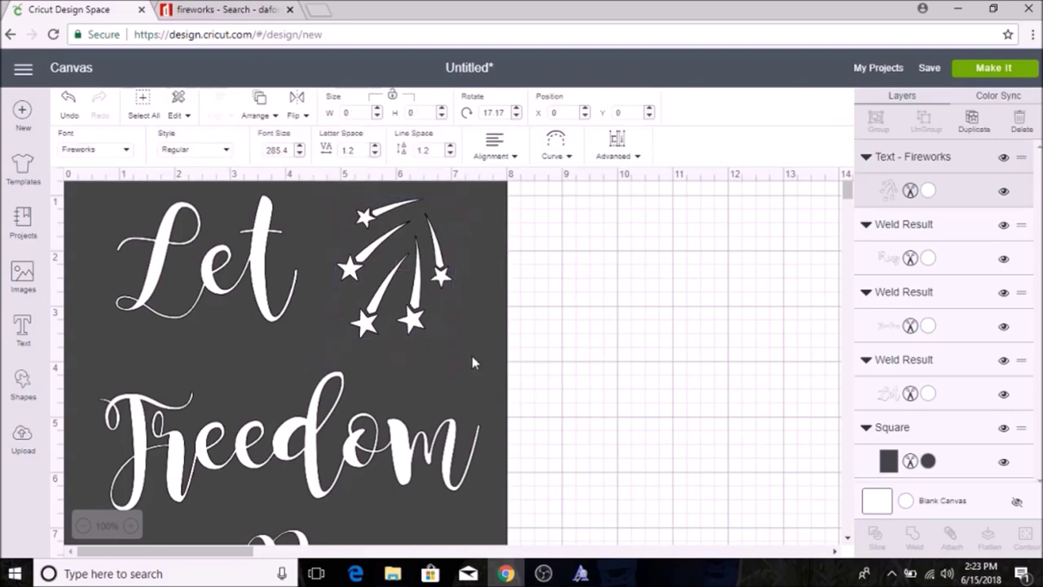
pyautogui.moveTo(468, 358); pyautogui.dragTo(471, 355)
pyautogui.moveTo(413, 270); pyautogui.dragTo(425, 244)
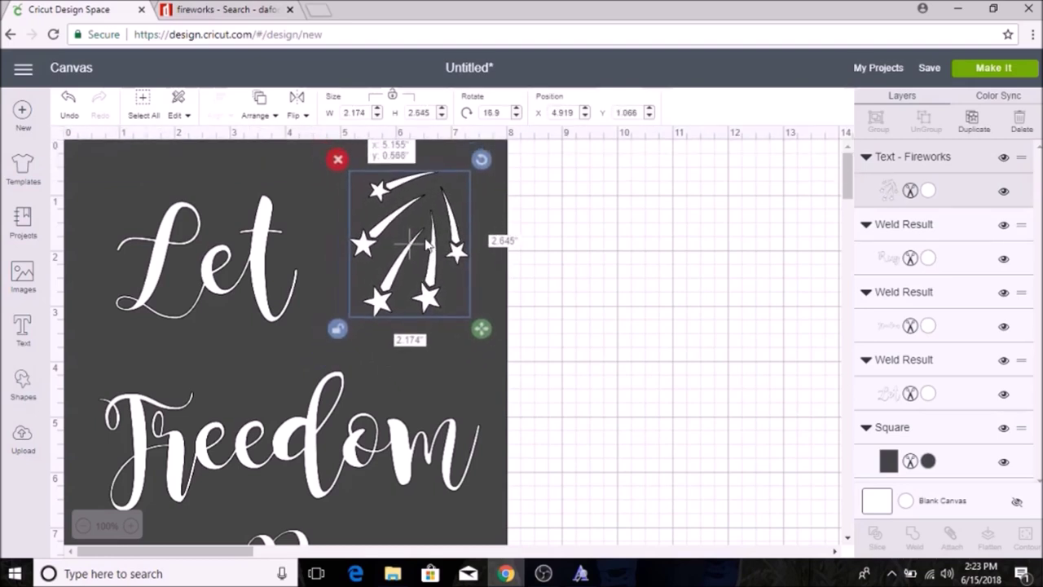
pyautogui.click(748, 339)
pyautogui.scroll(-4, 507, 375)
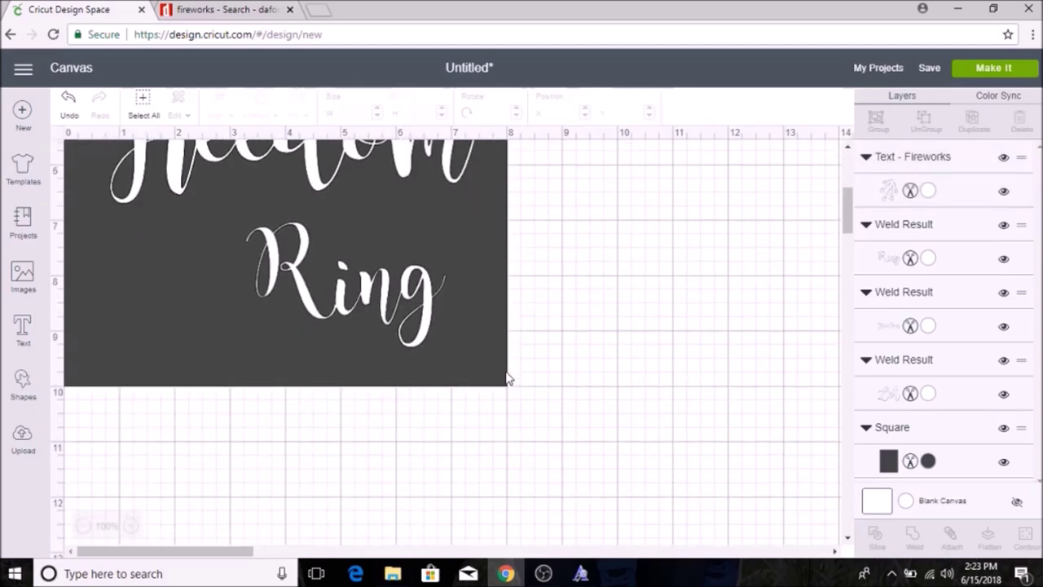
pyautogui.scroll(3, 508, 375)
pyautogui.scroll(1, 357, 336)
pyautogui.click(23, 328)
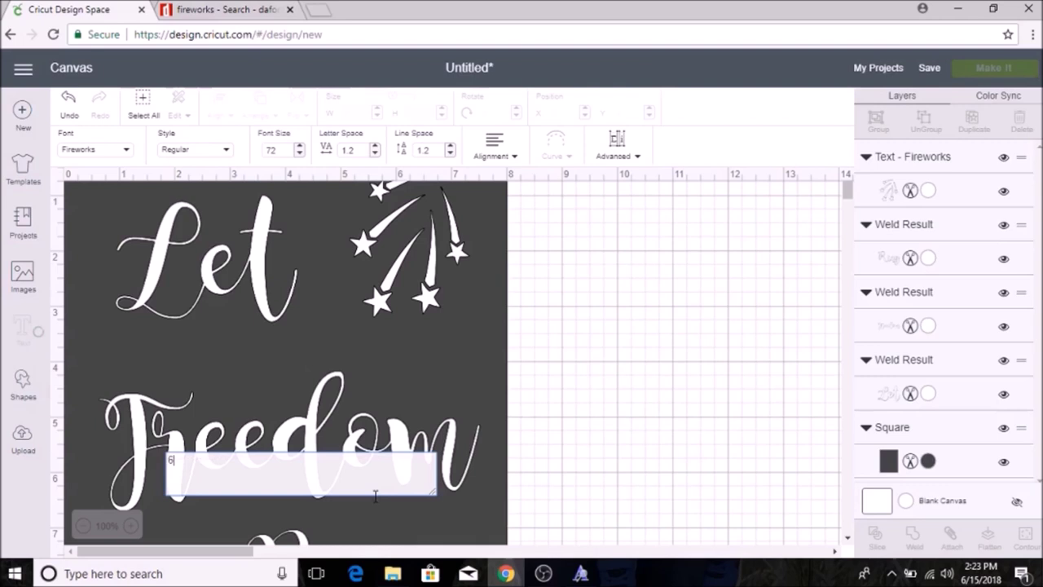
pyautogui.write('6')
pyautogui.moveTo(231, 493); pyautogui.dragTo(306, 538)
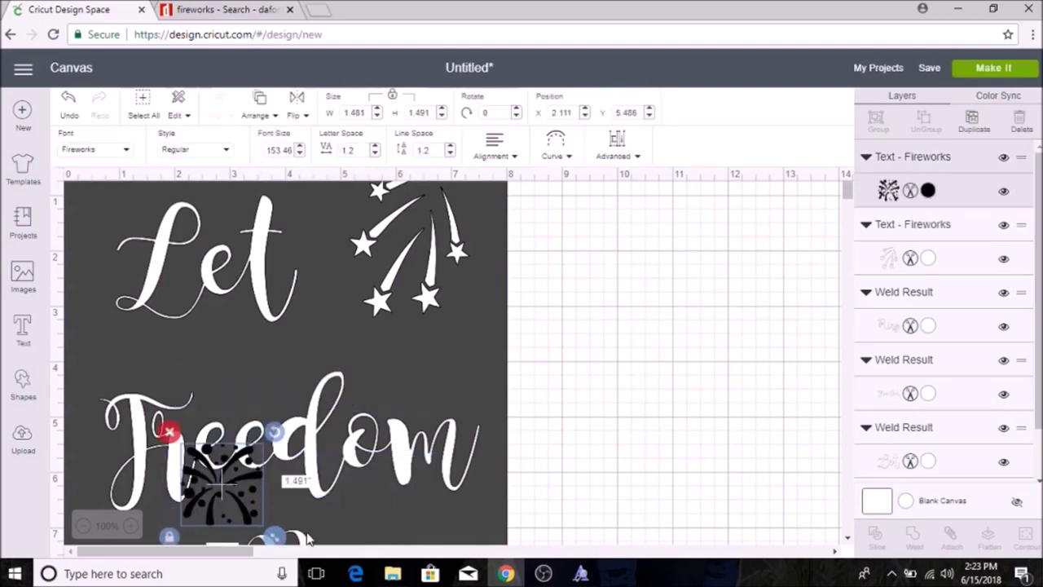
pyautogui.press('Delete')
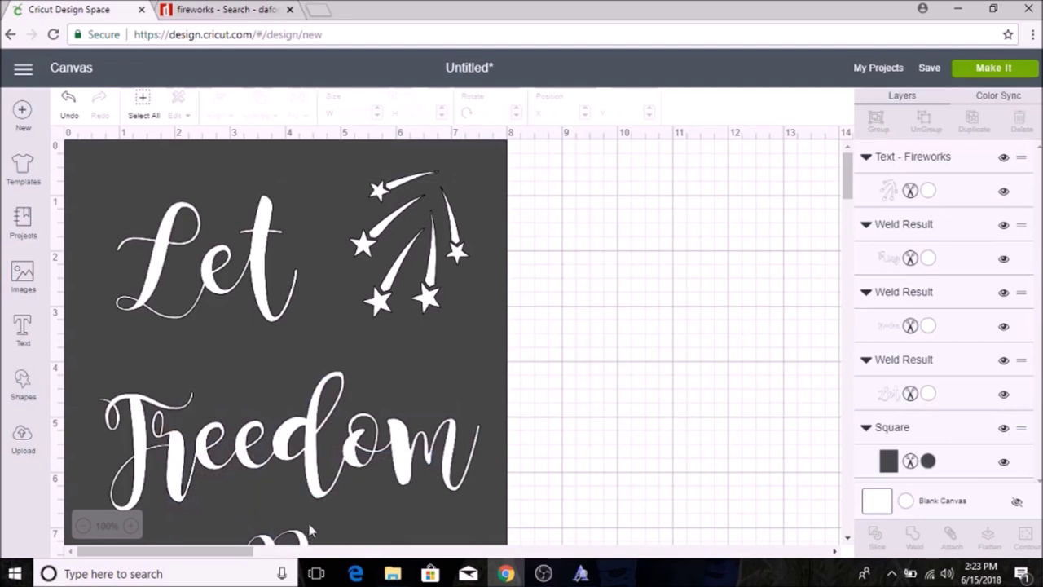
# Step: Add a new Fireworks-font text reading 23456 over the Freedom line
pyautogui.scroll(-3, 127, 434)
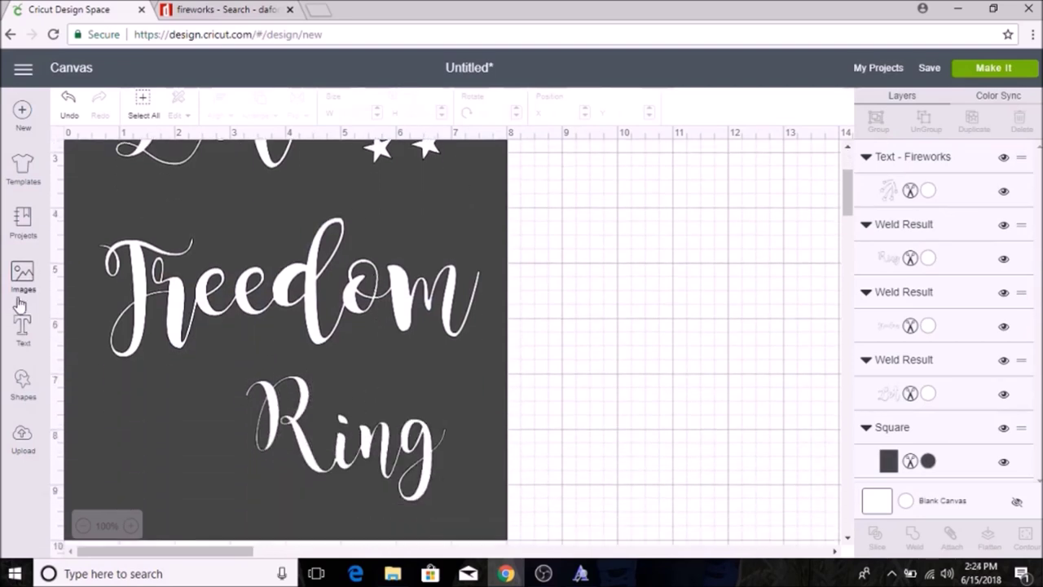
pyautogui.click(24, 330)
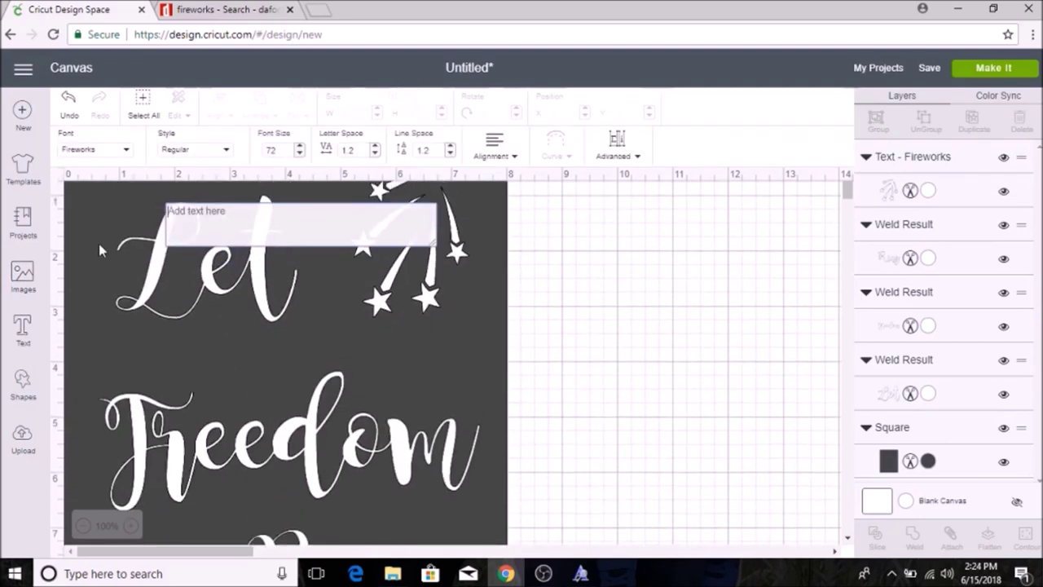
pyautogui.write('23')
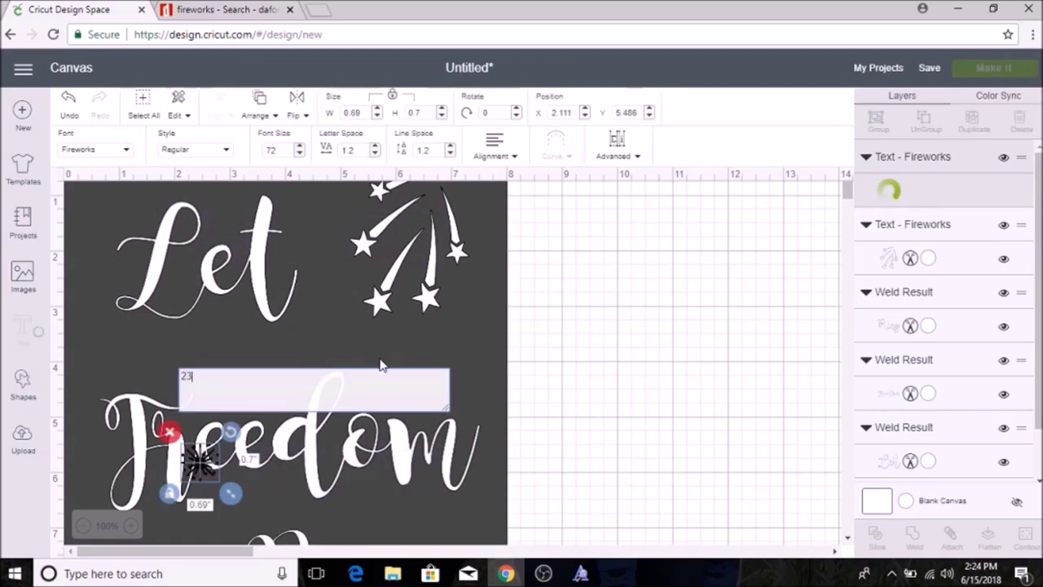
pyautogui.write('4')
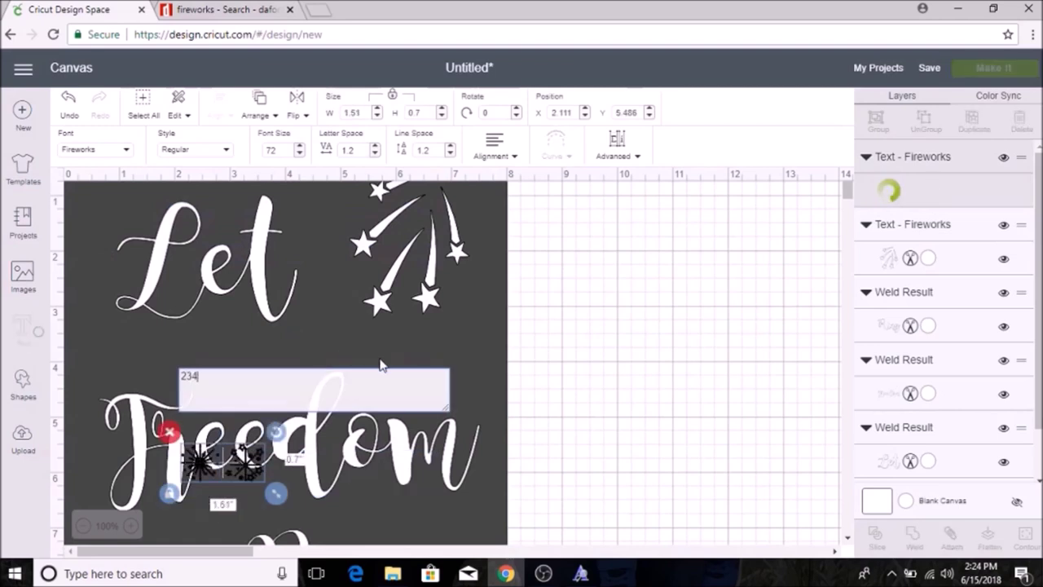
pyautogui.write('56')
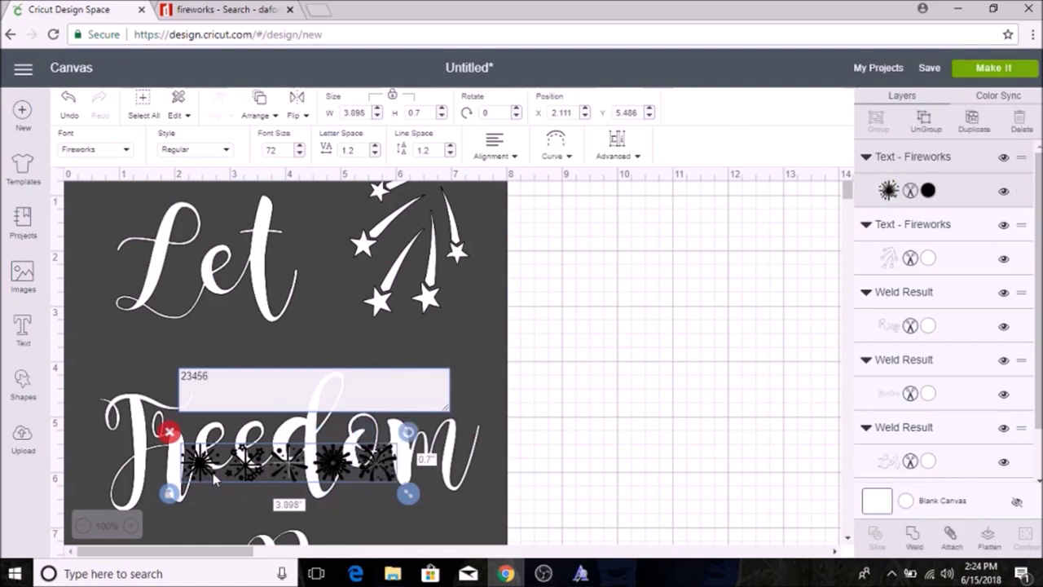
# Step: Replace the new fireworks text with the characters 24
pyautogui.press('BackSpace')
pyautogui.press('BackSpace')
pyautogui.press('BackSpace')
pyautogui.press('BackSpace')
pyautogui.press('BackSpace')
pyautogui.write('2')
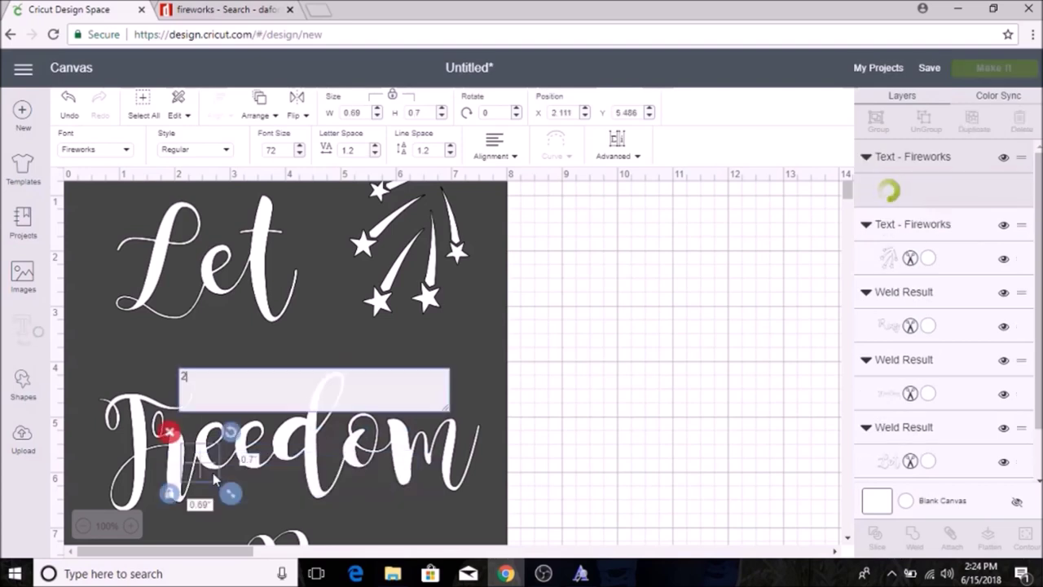
pyautogui.write('4')
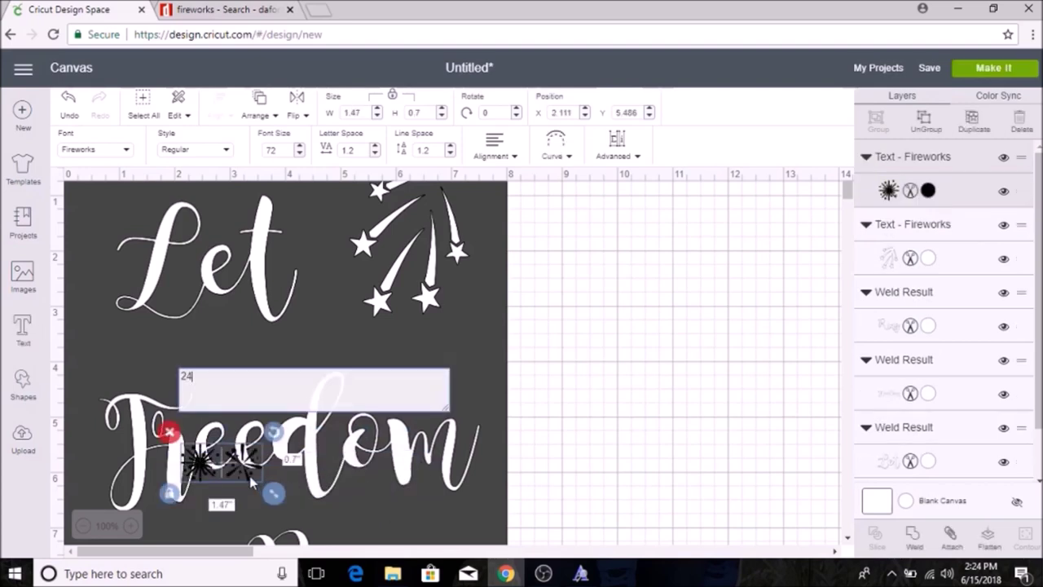
# Step: Color the two fireworks bursts white and enlarge them to about 3.94 by 1.88 inches, placed over the rectangle's right edge
pyautogui.click(927, 191)
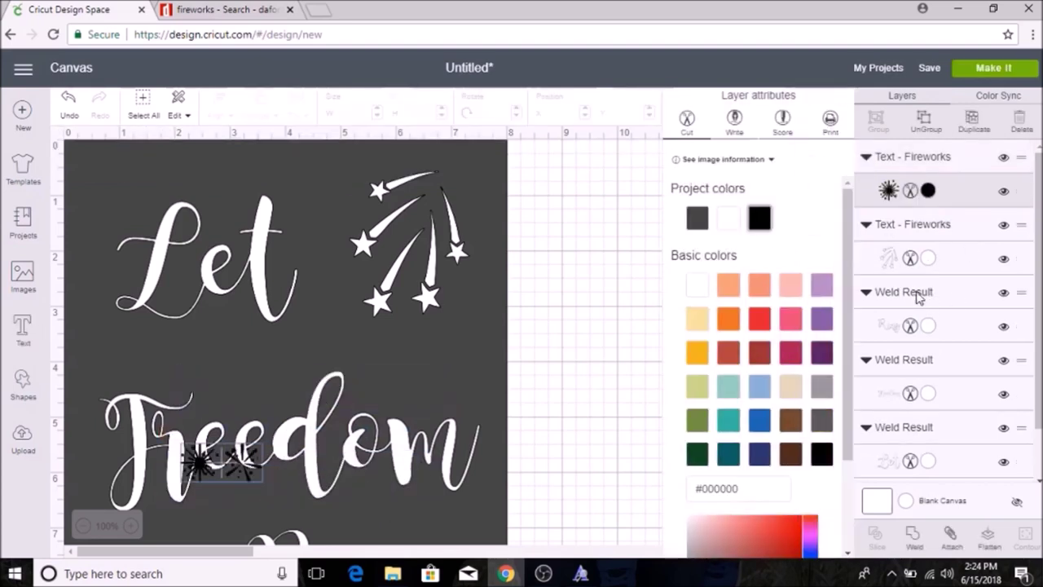
pyautogui.click(696, 284)
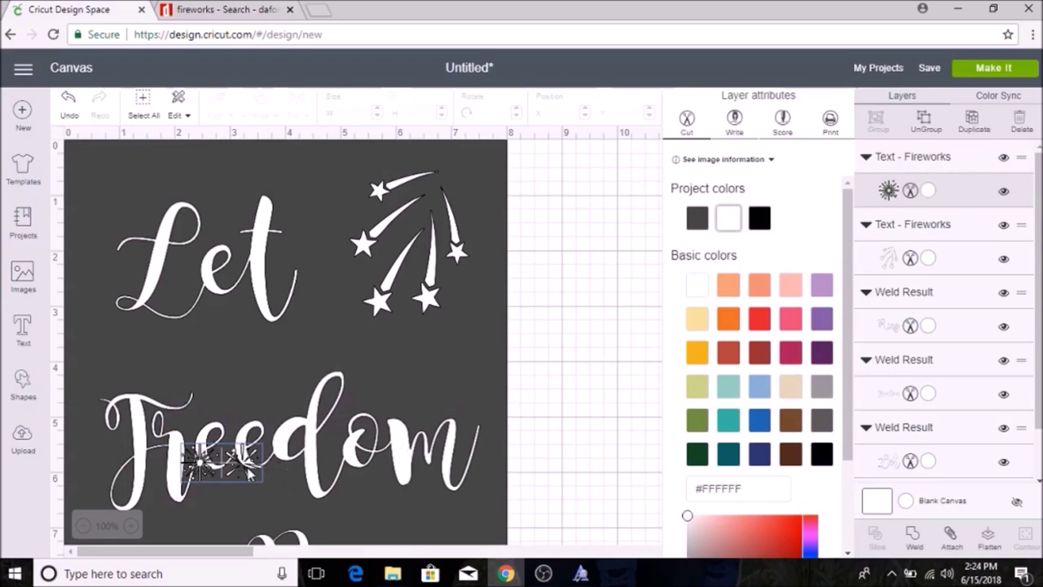
pyautogui.click(250, 471)
pyautogui.moveTo(275, 489); pyautogui.dragTo(574, 386)
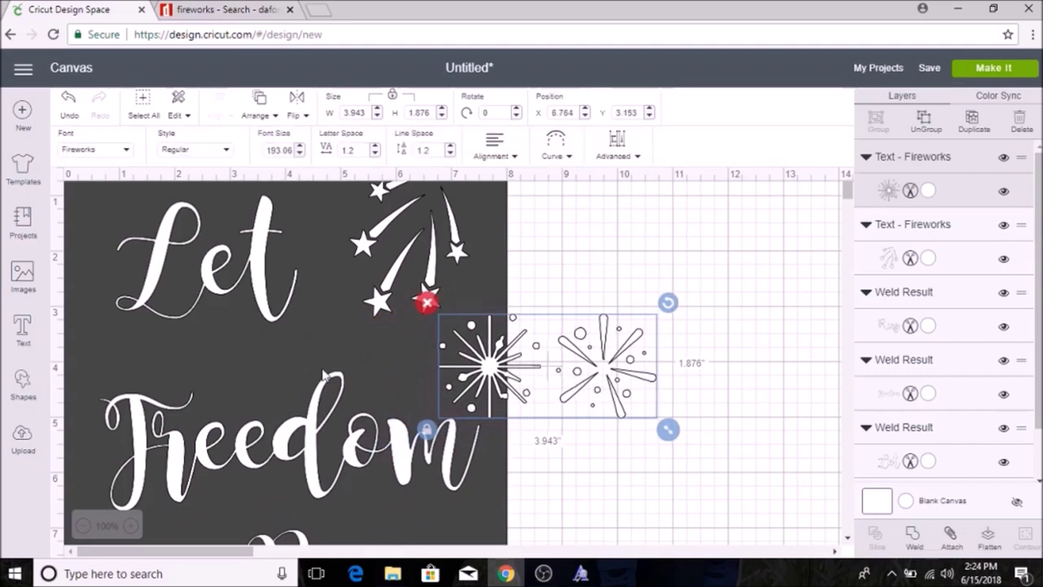
# Step: Reduce the fireworks text to the single character 2 and place the starburst to the left of Ring
pyautogui.doubleClick(598, 384)
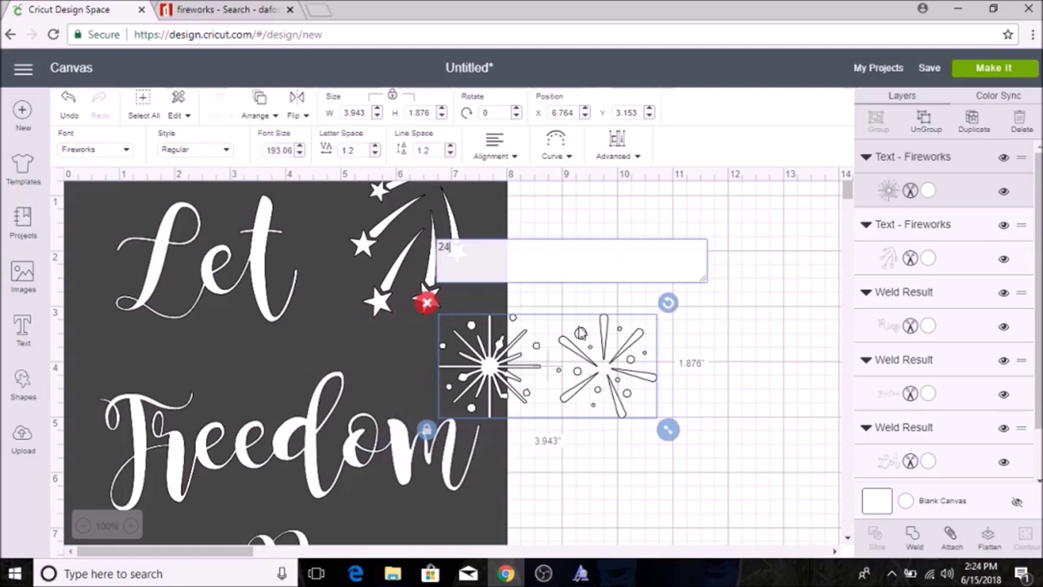
pyautogui.press('BackSpace')
pyautogui.moveTo(465, 379); pyautogui.dragTo(177, 525)
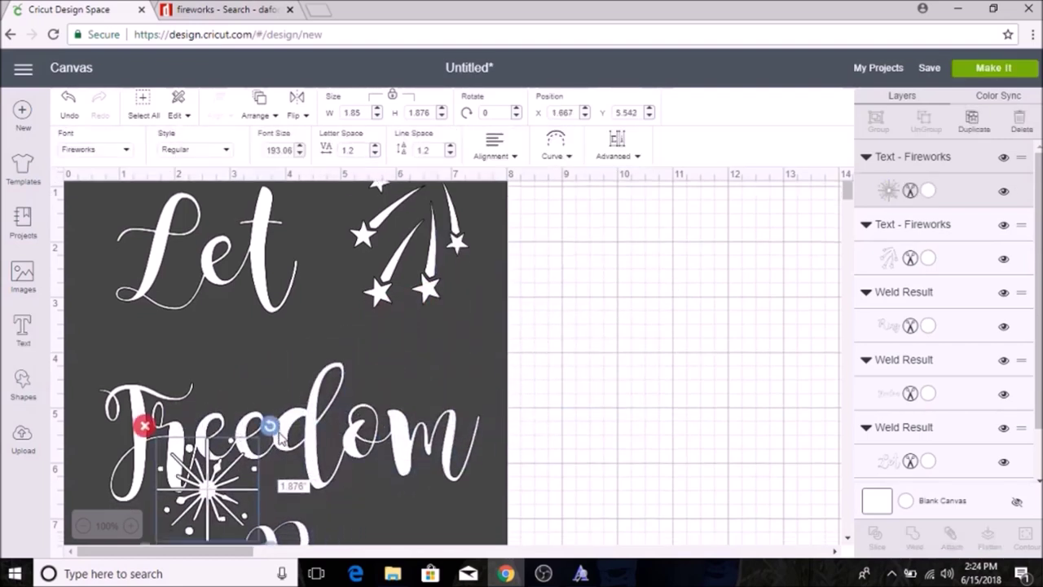
pyautogui.scroll(-5, 218, 394)
pyautogui.moveTo(182, 260); pyautogui.dragTo(119, 356)
pyautogui.click(604, 337)
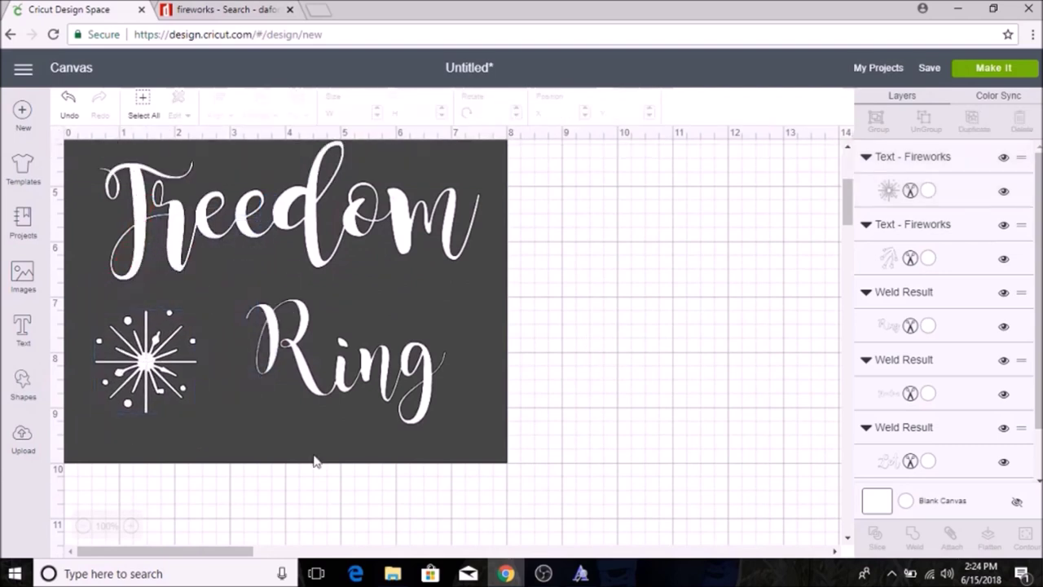
# Step: Enlarge Freedom slightly to about 6.93 by 2.55 inches and move it up to about X 0.46, Y 3.9
pyautogui.click(83, 526)
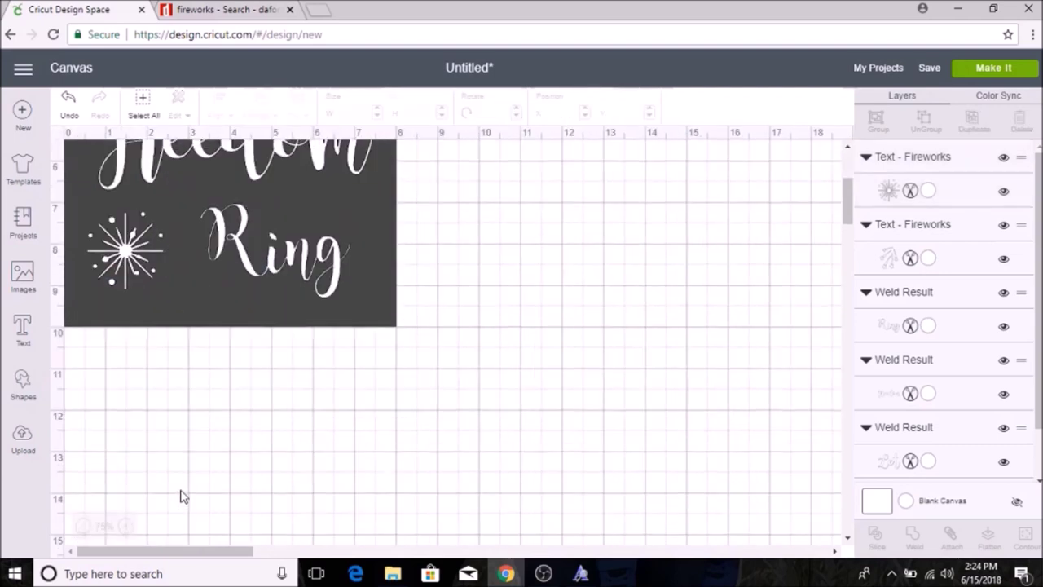
pyautogui.scroll(5, 180, 496)
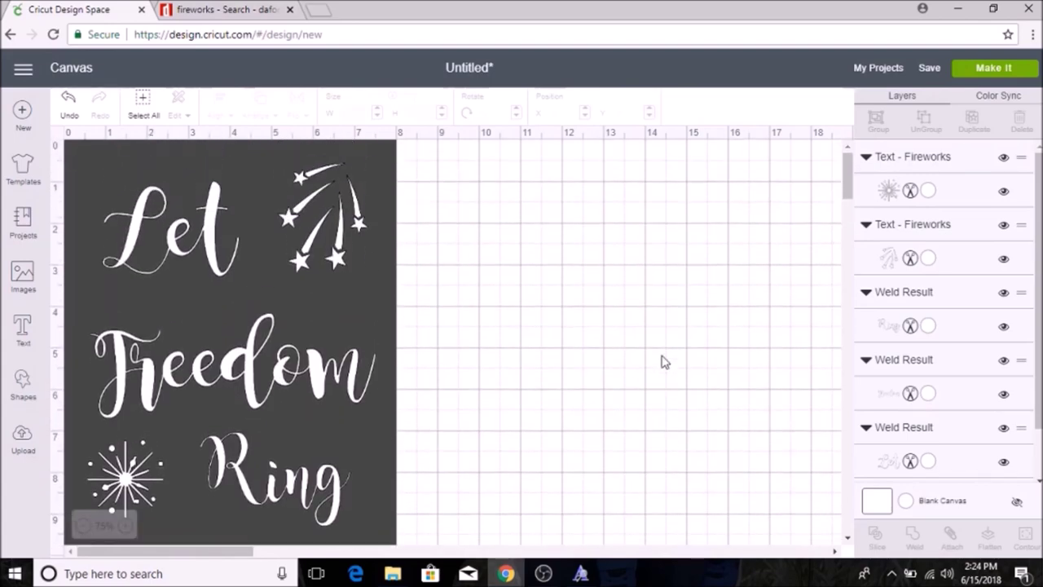
pyautogui.moveTo(258, 371); pyautogui.dragTo(247, 374)
pyautogui.moveTo(382, 423); pyautogui.dragTo(386, 422)
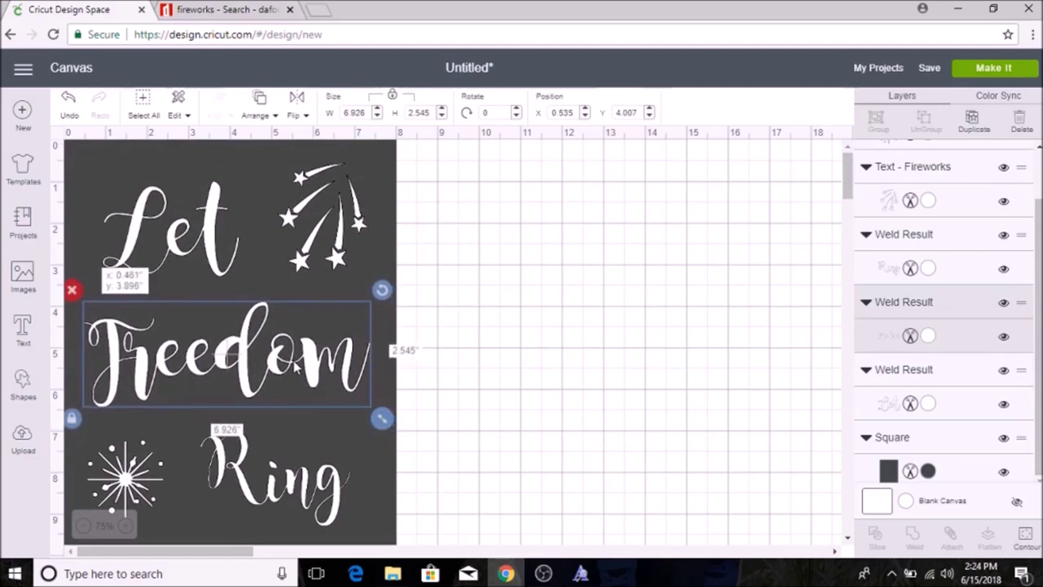
# Step: Enlarge Ring slightly and shift it left toward the starburst
pyautogui.click(281, 481)
pyautogui.moveTo(366, 531); pyautogui.dragTo(367, 543)
pyautogui.moveTo(281, 481)
pyautogui.mouseDown()
pyautogui.moveTo(252, 469)
pyautogui.moveTo(264, 479)
pyautogui.mouseUp()
pyautogui.click(563, 400)
pyautogui.scroll(-1, 571, 408)
pyautogui.scroll(1, 570, 407)
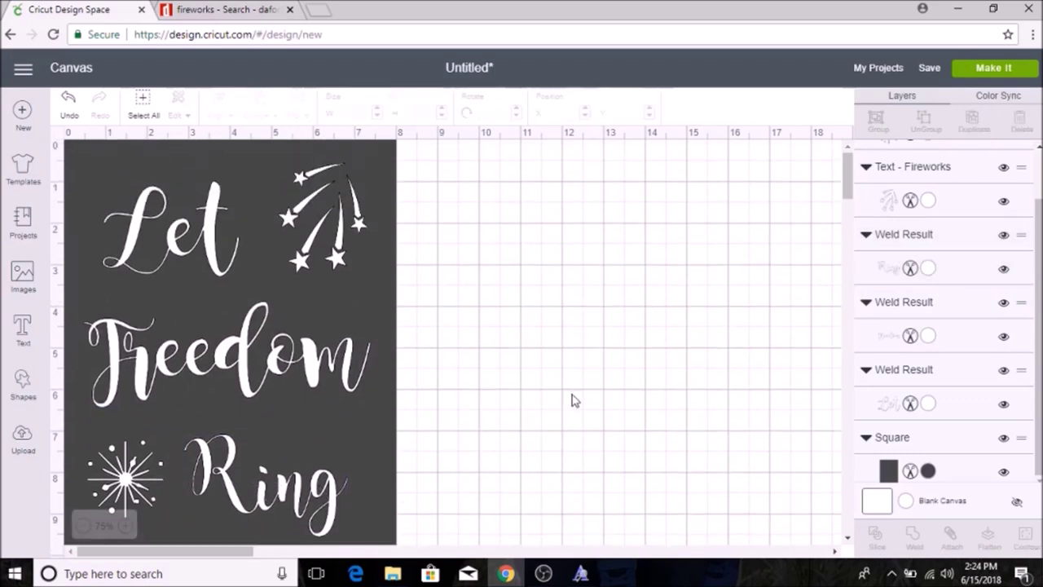
# Step: Shrink Let slightly and check the overall layout on the rectangle
pyautogui.click(191, 269)
pyautogui.click(566, 408)
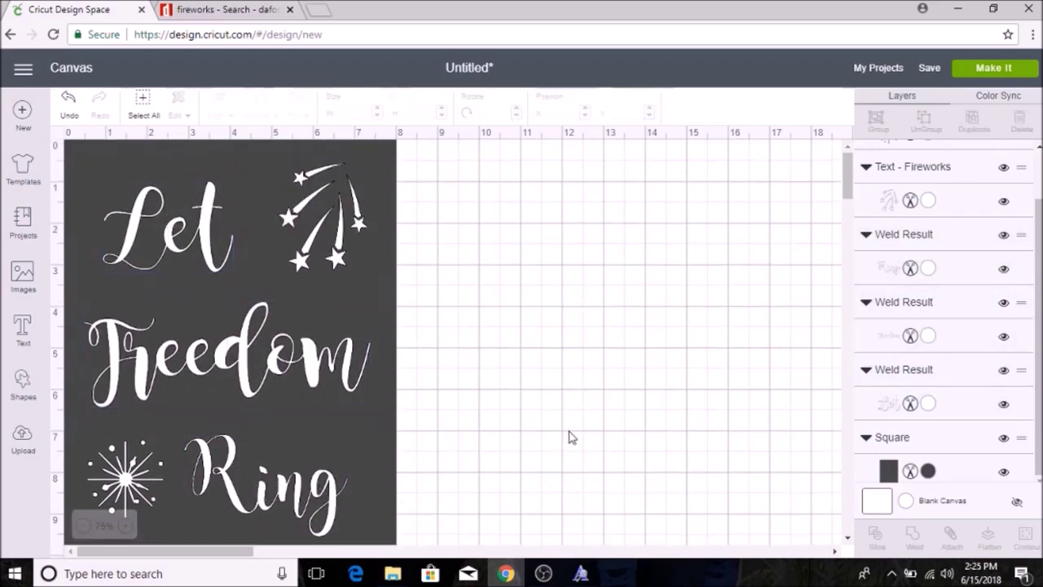
pyautogui.scroll(-1, 566, 408)
pyautogui.scroll(-1, 330, 534)
pyautogui.scroll(2, 277, 440)
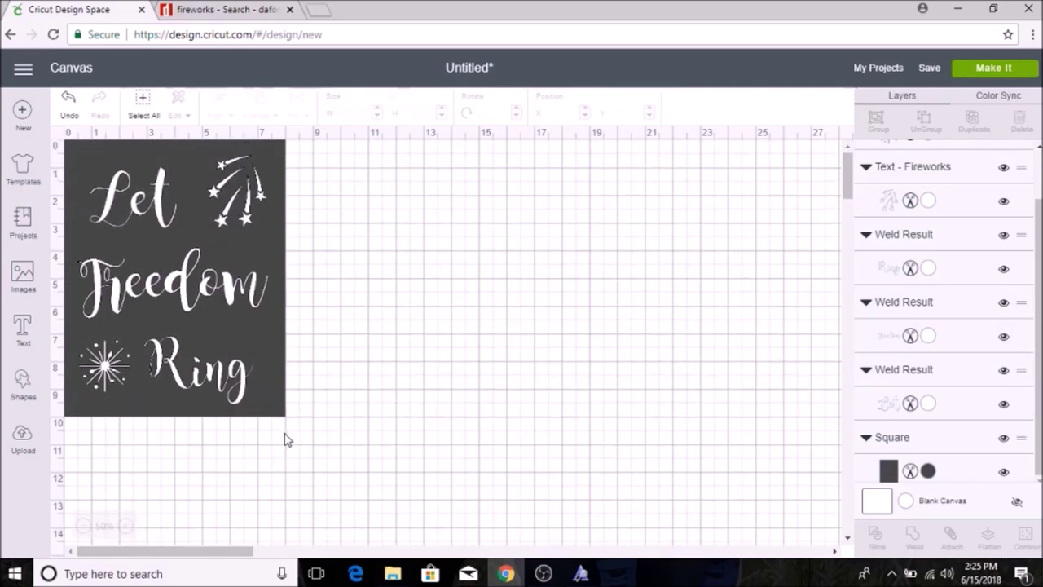
# Step: Shift Ring slightly to the right, away from the starburst
pyautogui.click(125, 526)
pyautogui.click(349, 505)
pyautogui.moveTo(323, 504); pyautogui.dragTo(333, 503)
pyautogui.click(587, 396)
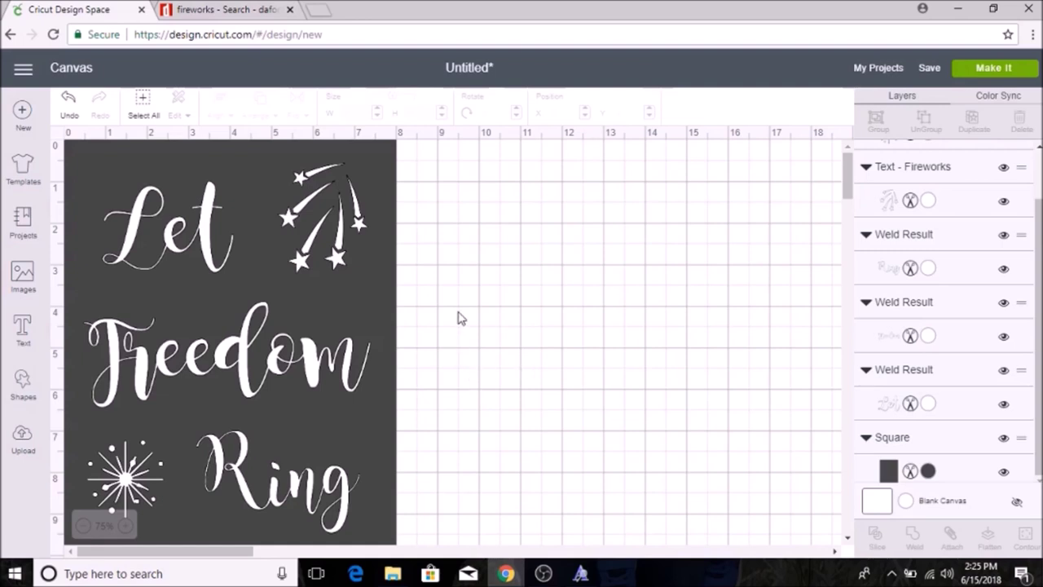
# Step: Move the rectangle clear of the lettering, and group and weld all the words and both fireworks into one shape
pyautogui.click(254, 270)
pyautogui.moveTo(119, 159); pyautogui.dragTo(532, 170)
pyautogui.moveTo(389, 512); pyautogui.dragTo(88, 196)
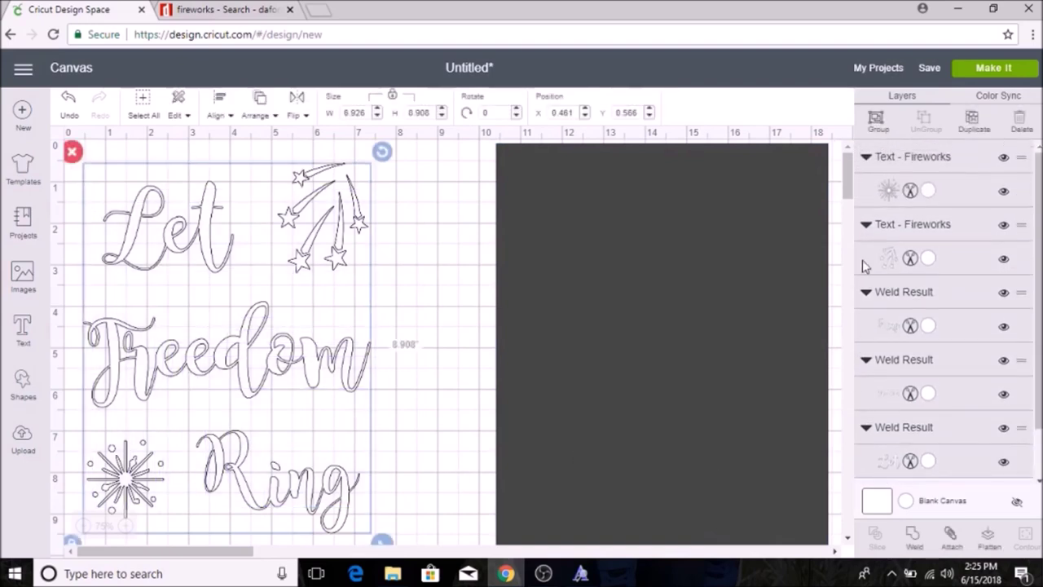
pyautogui.click(871, 131)
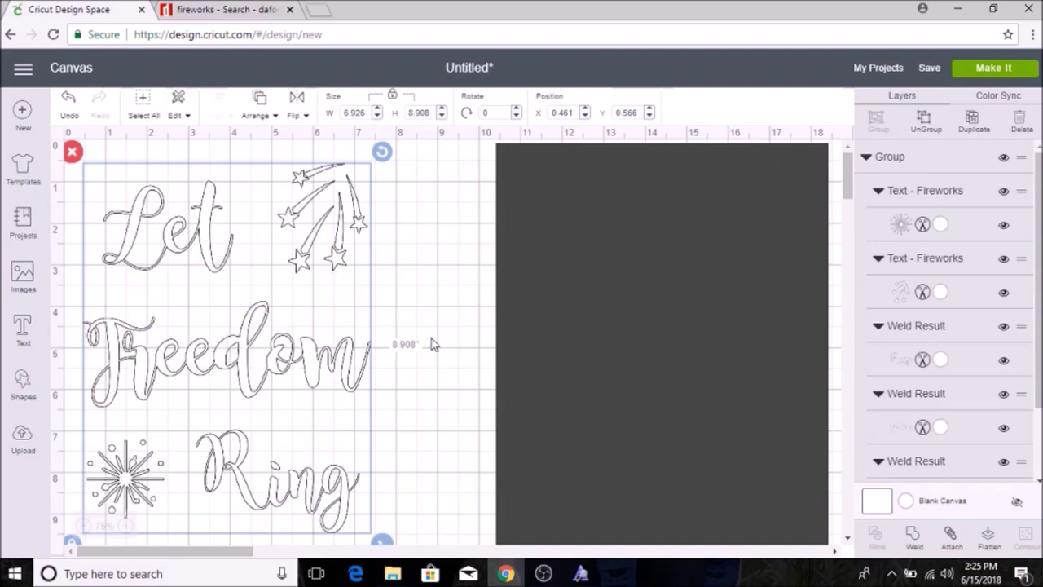
pyautogui.click(914, 538)
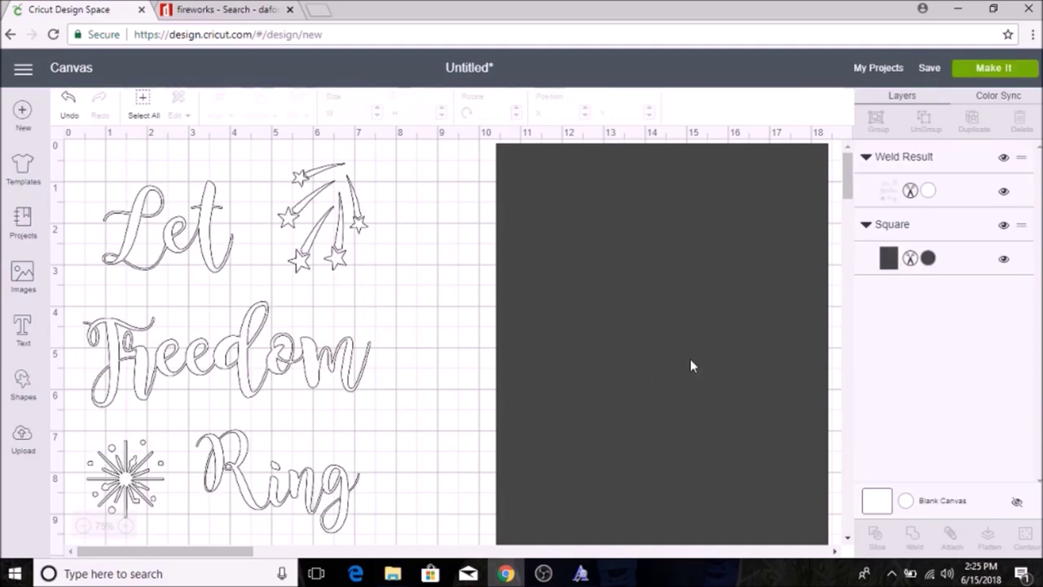
# Step: Move the rectangle back behind the welded design and nudge it to the canvas's left edge
pyautogui.moveTo(713, 356); pyautogui.dragTo(285, 362)
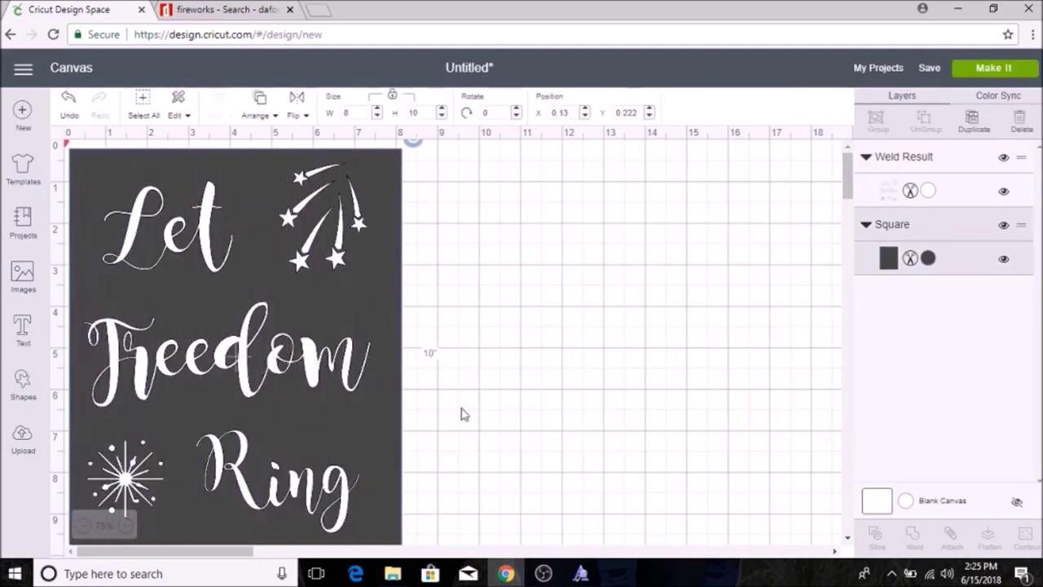
pyautogui.click(82, 526)
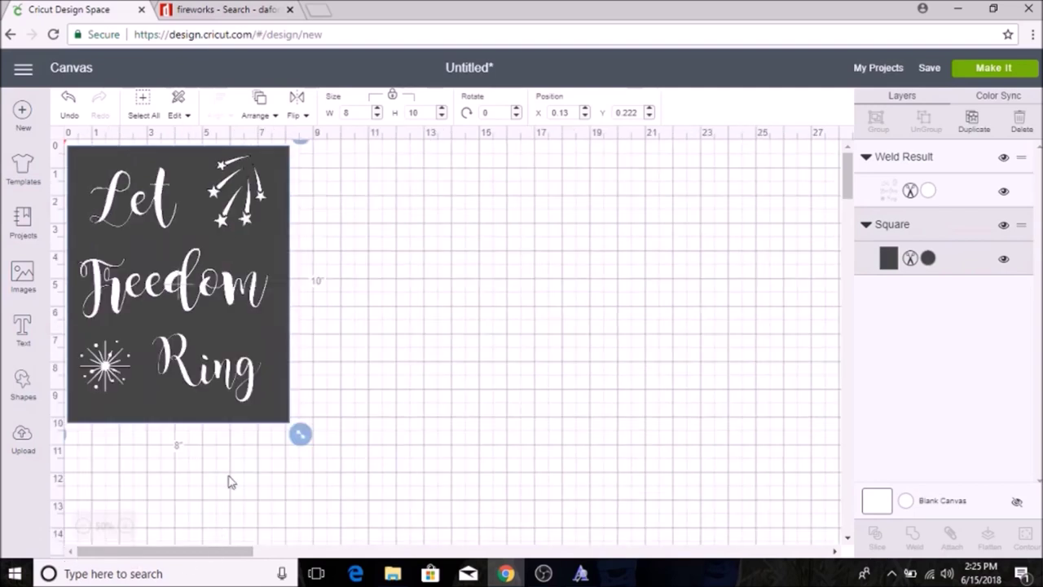
pyautogui.press('Left')
pyautogui.press('Left')
pyautogui.press('Down')
pyautogui.press('Down')
pyautogui.press('Left')
pyautogui.press('Right')
# Step: Nudge the welded design slightly downward on the rectangle and deselect it
pyautogui.click(265, 340)
pyautogui.press('Down')
pyautogui.press('Down')
pyautogui.press('Escape')
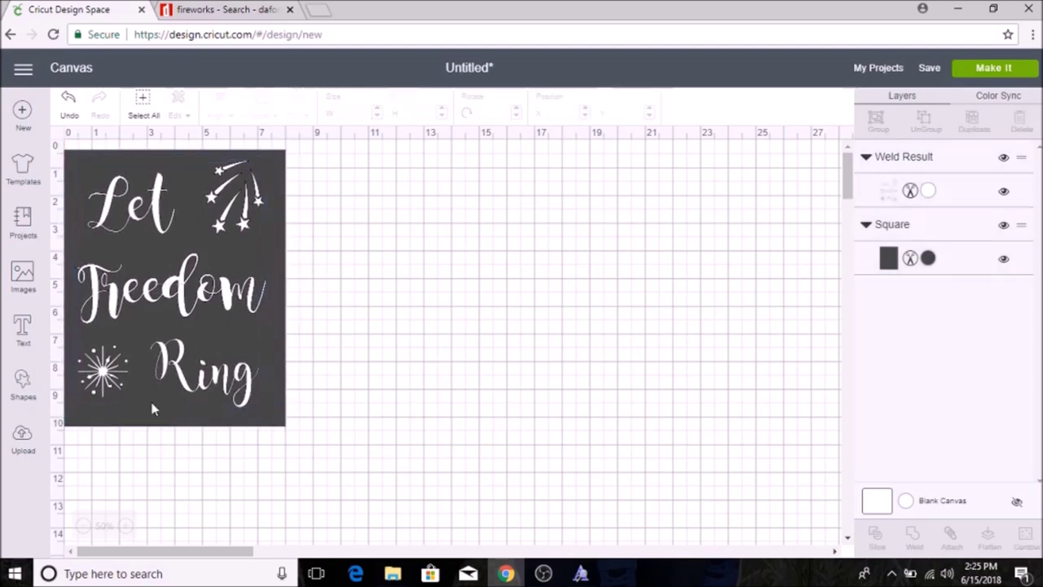
# Step: Undo the last nudges and reposition the rectangle at about X 2.64, Y 1, with the welded design centered at about X 3.24, Y 1.59
pyautogui.hotkey('ctrl', 'z')
pyautogui.hotkey('ctrl', 'z')
pyautogui.moveTo(150, 333); pyautogui.dragTo(192, 330)
pyautogui.click(232, 340)
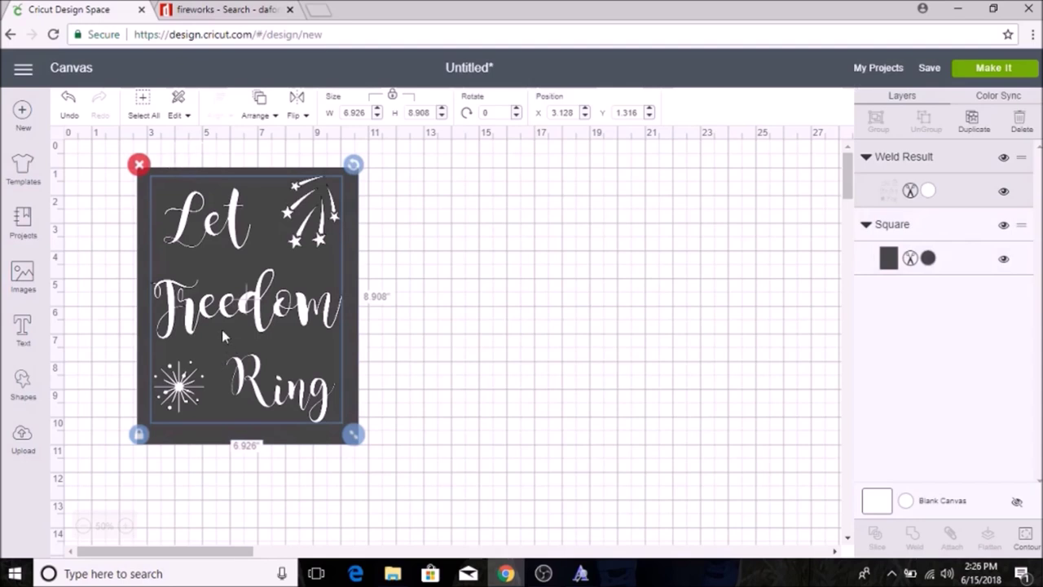
pyautogui.moveTo(241, 317)
pyautogui.mouseDown()
pyautogui.moveTo(233, 322)
pyautogui.moveTo(244, 326)
pyautogui.mouseUp()
pyautogui.click(453, 359)
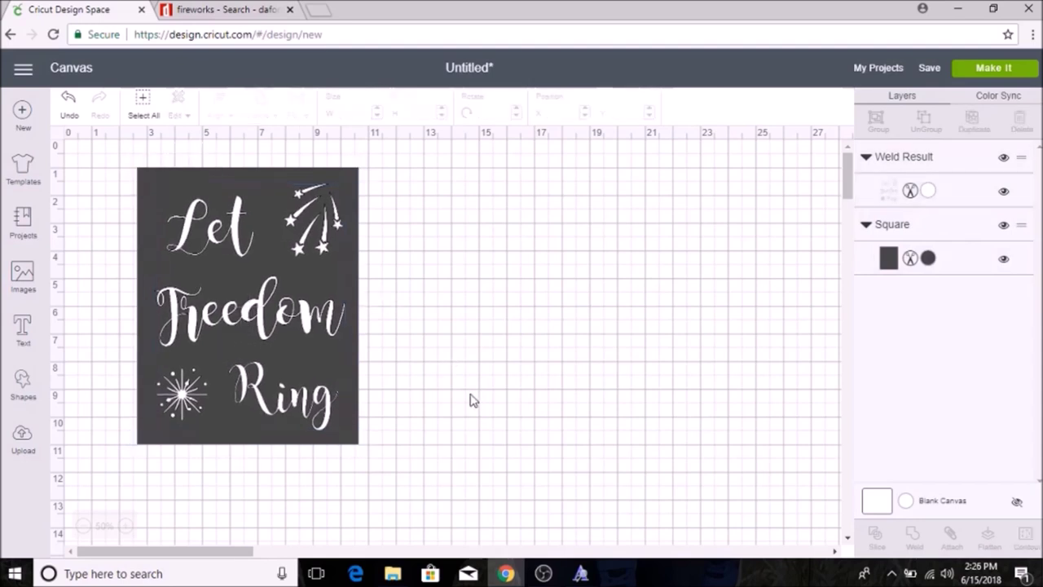
# Step: Examine the welded design and rectangle layers and compare their color settings
pyautogui.click(257, 332)
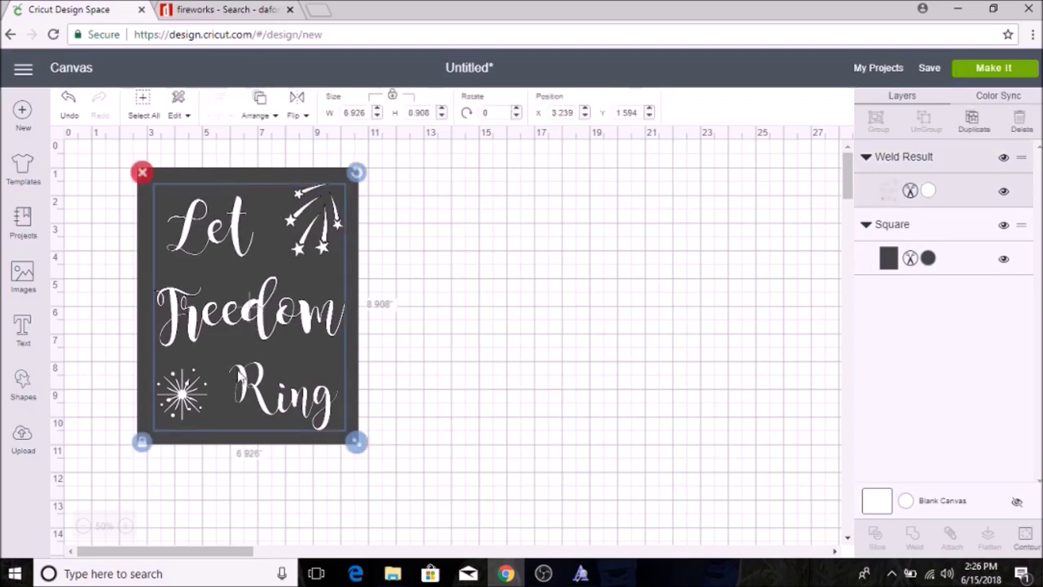
pyautogui.keyDown('shift'); pyautogui.click(143, 377); pyautogui.keyUp('shift')
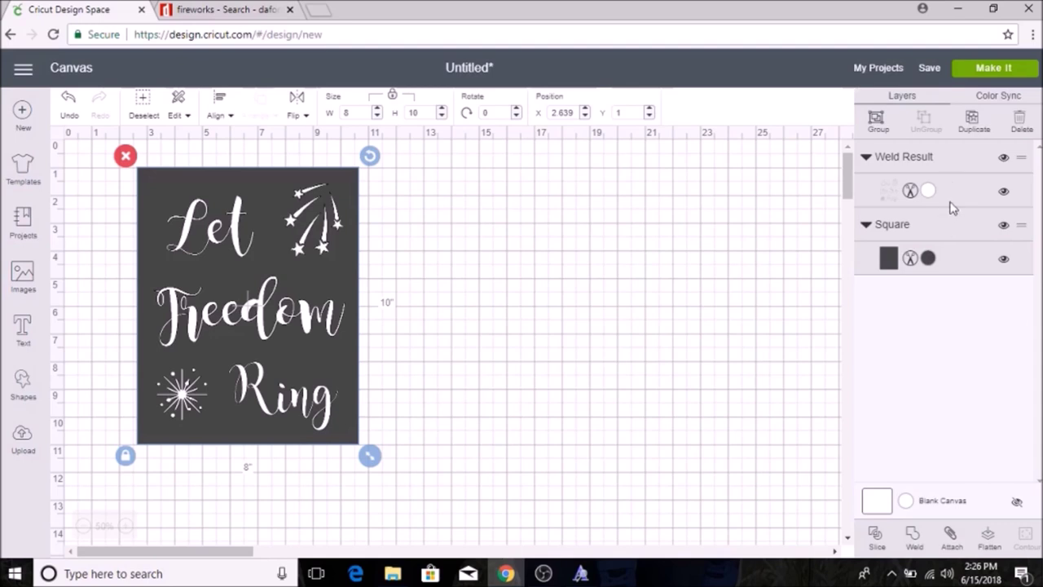
pyautogui.click(717, 272)
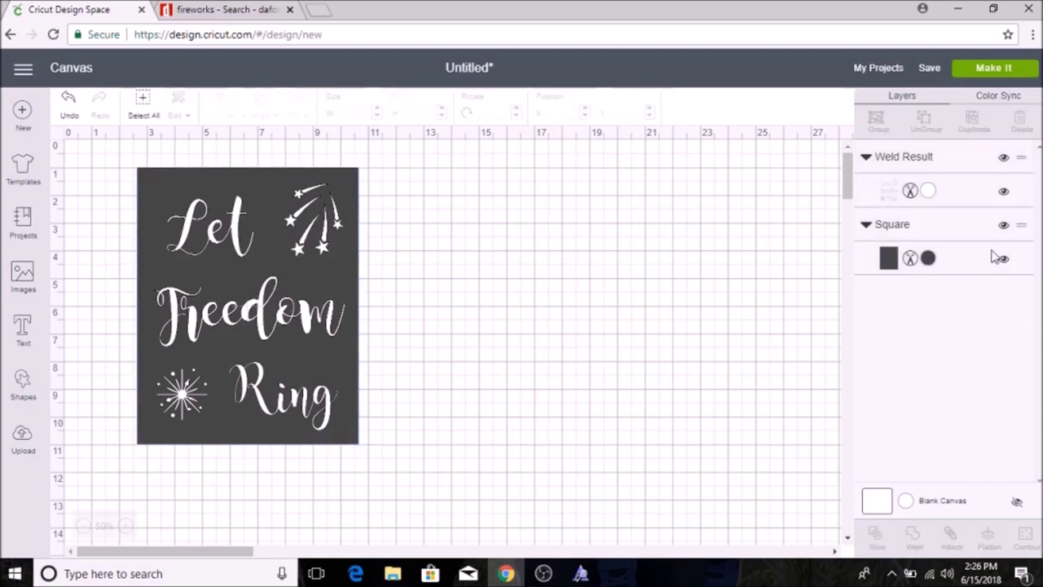
pyautogui.click(927, 260)
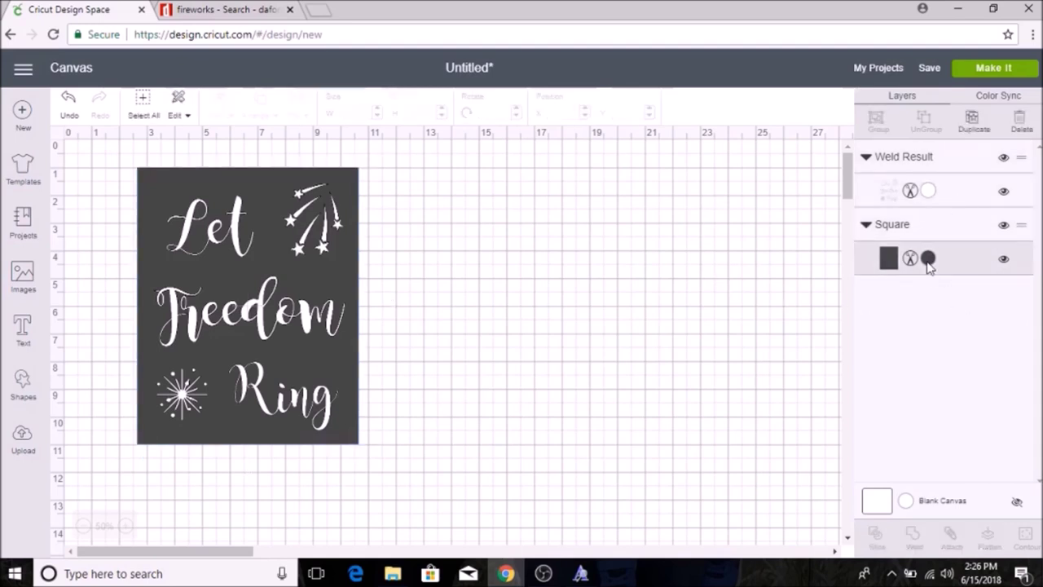
pyautogui.click(928, 192)
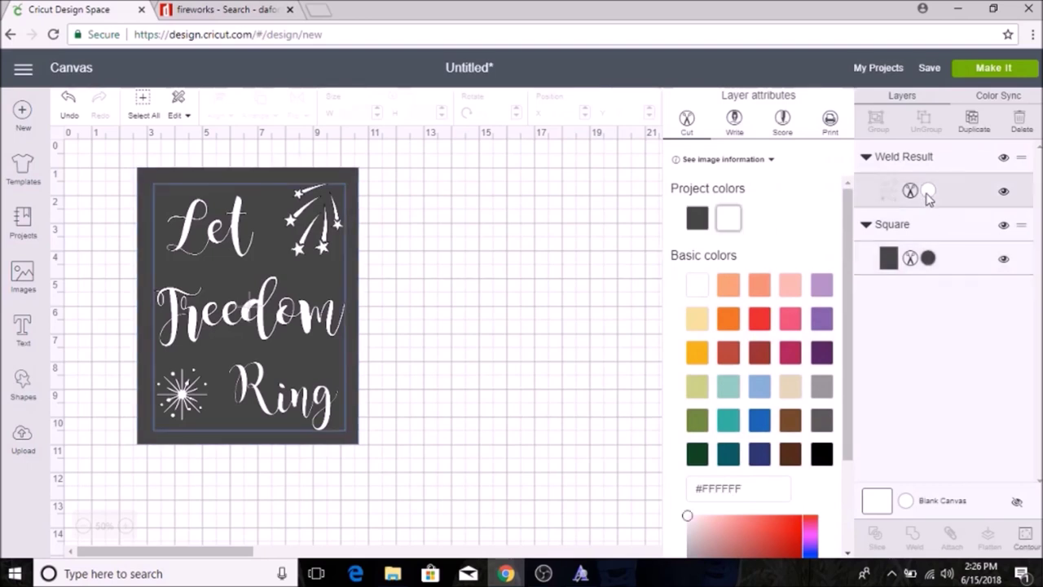
pyautogui.click(928, 260)
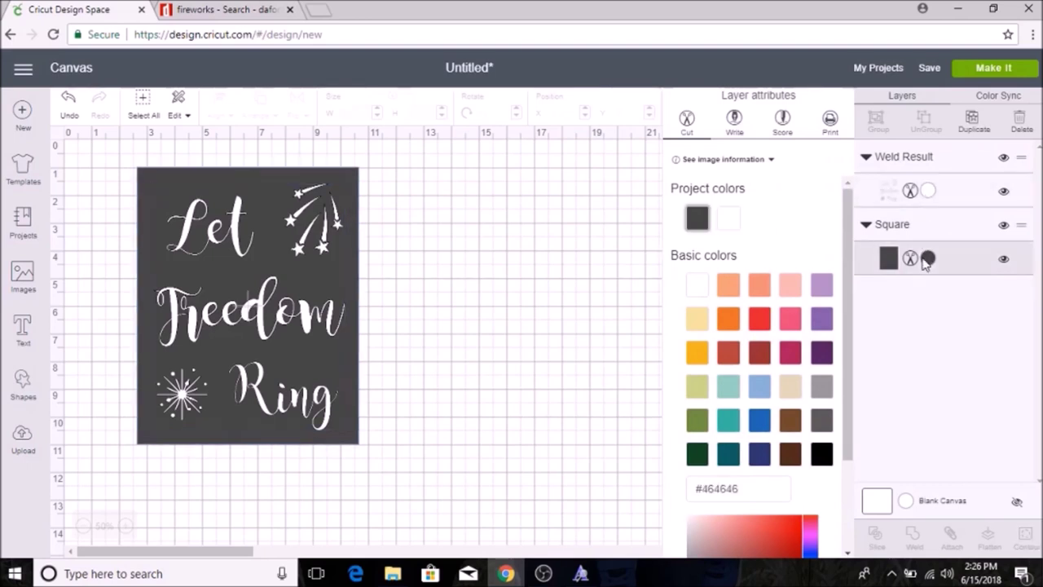
pyautogui.click(929, 193)
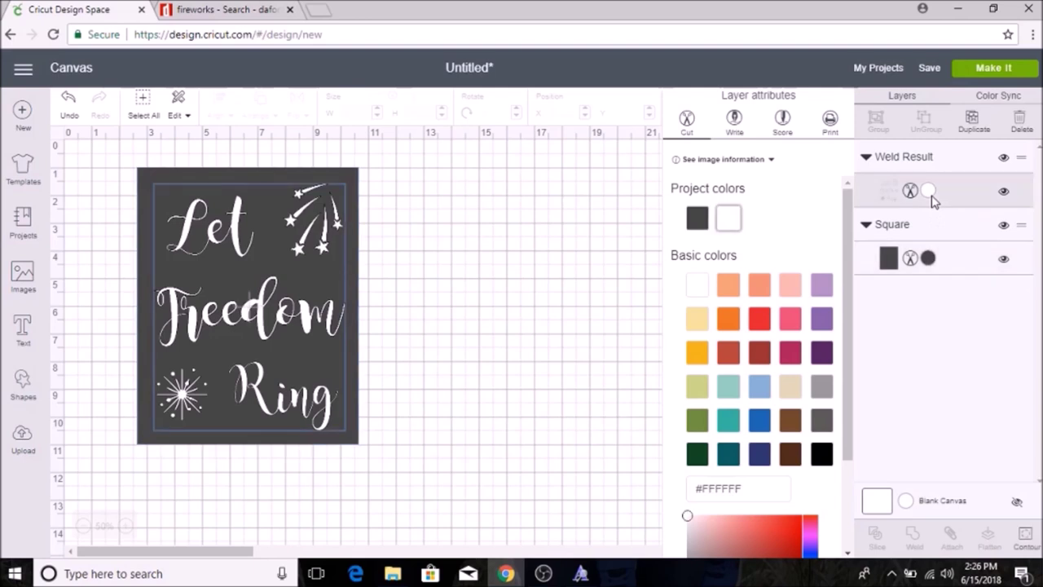
# Step: Slice the welded design out of the rectangle and move the three sliced pieces apart on the canvas
pyautogui.keyDown('shift'); pyautogui.click(945, 271); pyautogui.keyUp('shift')
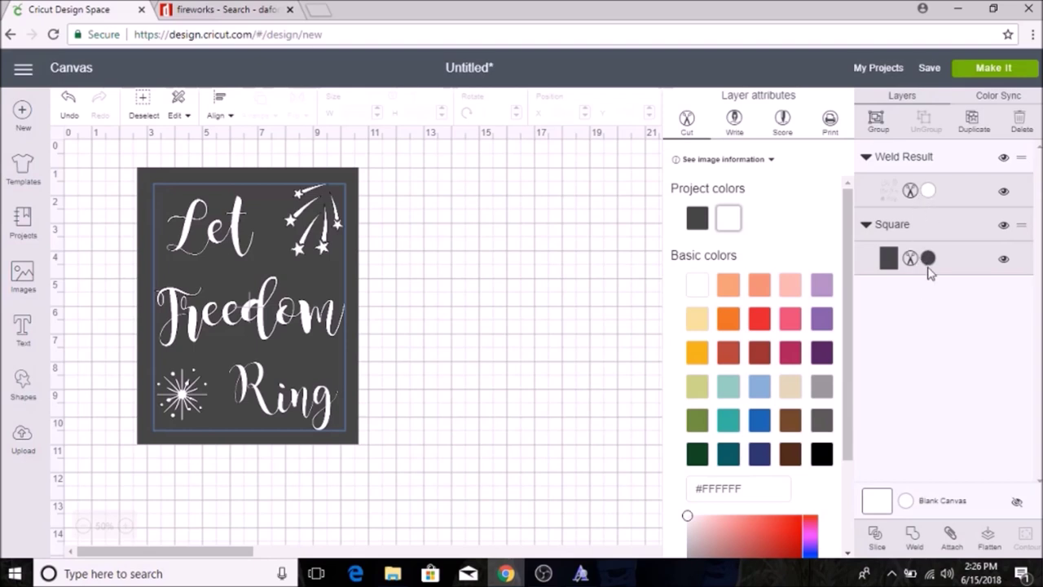
pyautogui.click(880, 549)
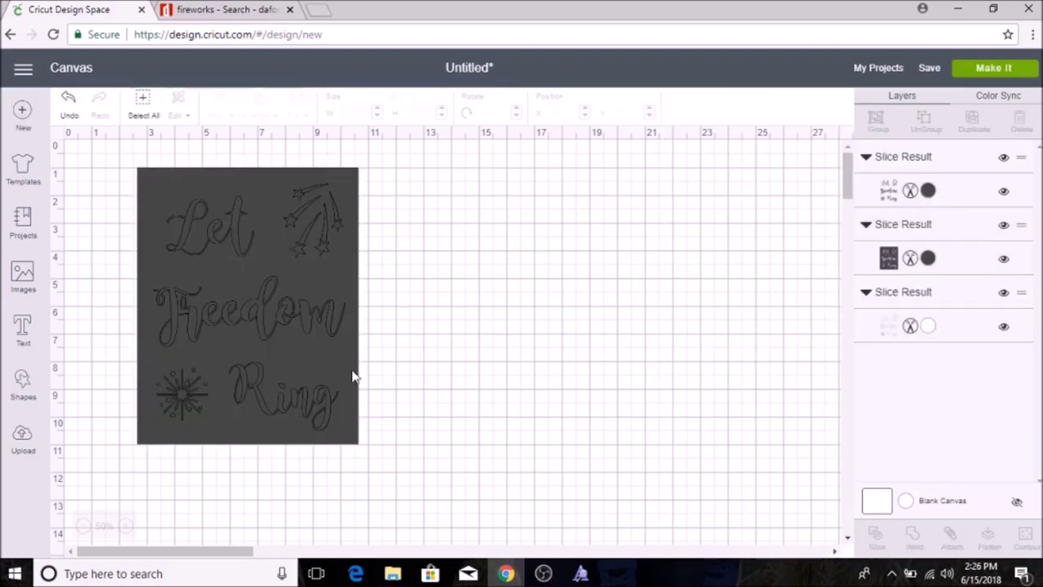
pyautogui.moveTo(230, 320); pyautogui.dragTo(547, 323)
pyautogui.moveTo(259, 329); pyautogui.dragTo(391, 450)
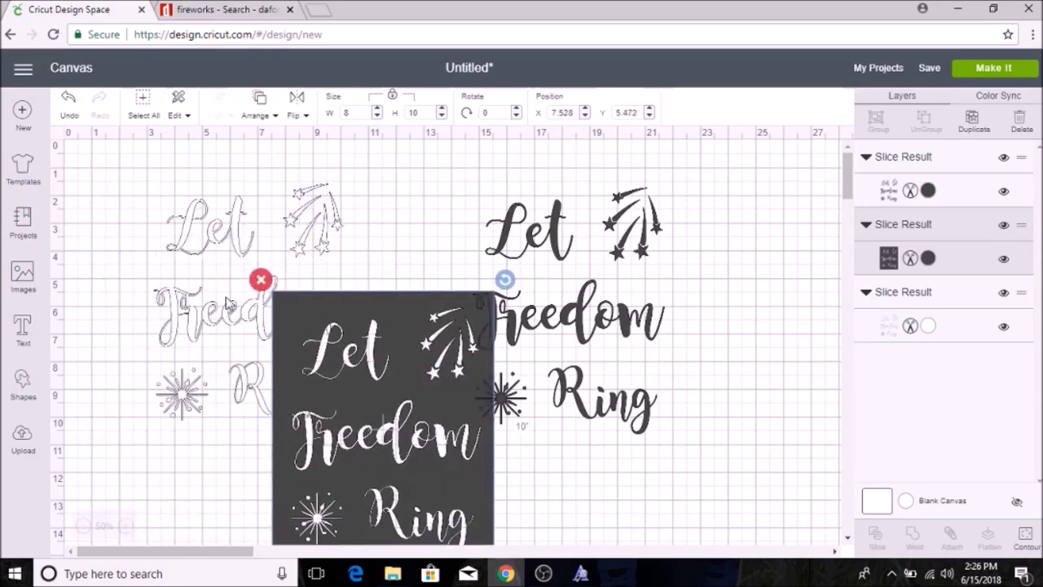
pyautogui.moveTo(330, 258); pyautogui.dragTo(751, 261)
pyautogui.moveTo(383, 389); pyautogui.dragTo(245, 273)
pyautogui.moveTo(277, 334); pyautogui.dragTo(250, 335)
# Step: Delete the two leftover lettering slices, keeping only the rectangle with the cut-out design
pyautogui.click(530, 354)
pyautogui.keyDown('shift'); pyautogui.click(712, 328); pyautogui.keyUp('shift')
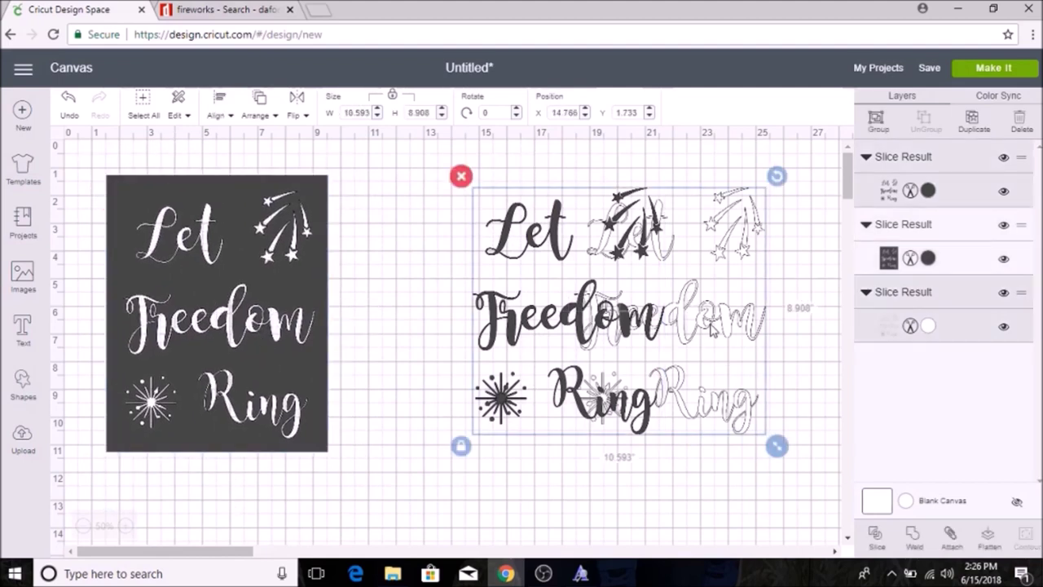
pyautogui.press('Delete')
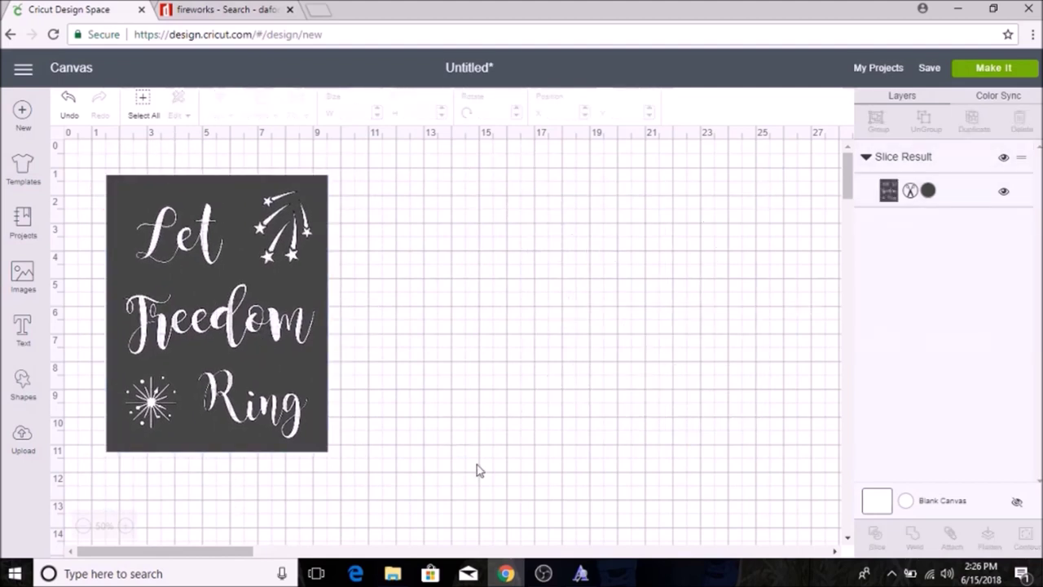
# Step: Inspect the stencil's cutouts up close and reposition the stencil at about X 0.47, Y 0.71
pyautogui.click(127, 527)
pyautogui.click(126, 527)
pyautogui.moveTo(441, 387); pyautogui.dragTo(389, 384)
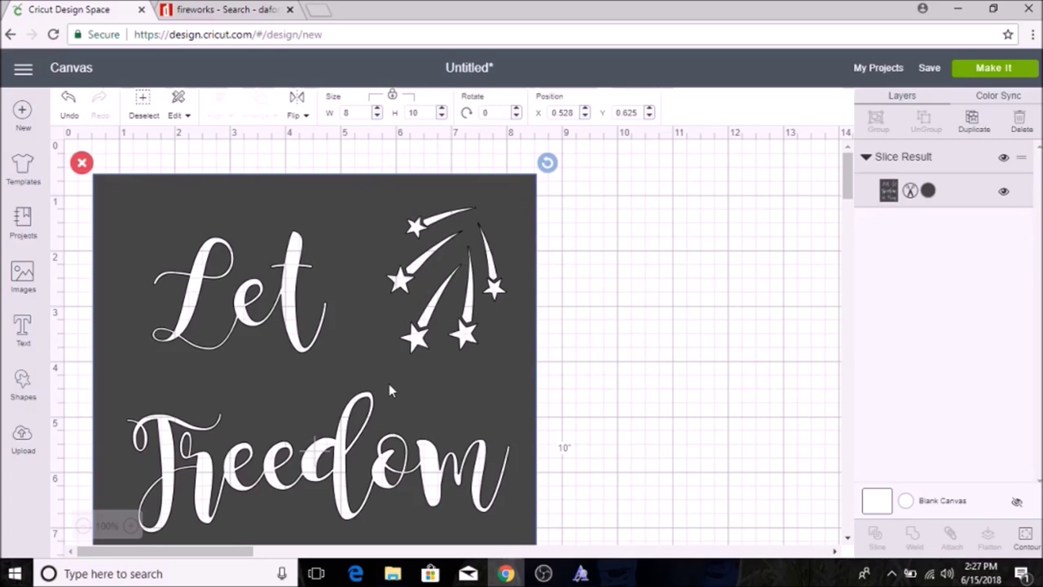
pyautogui.click(82, 527)
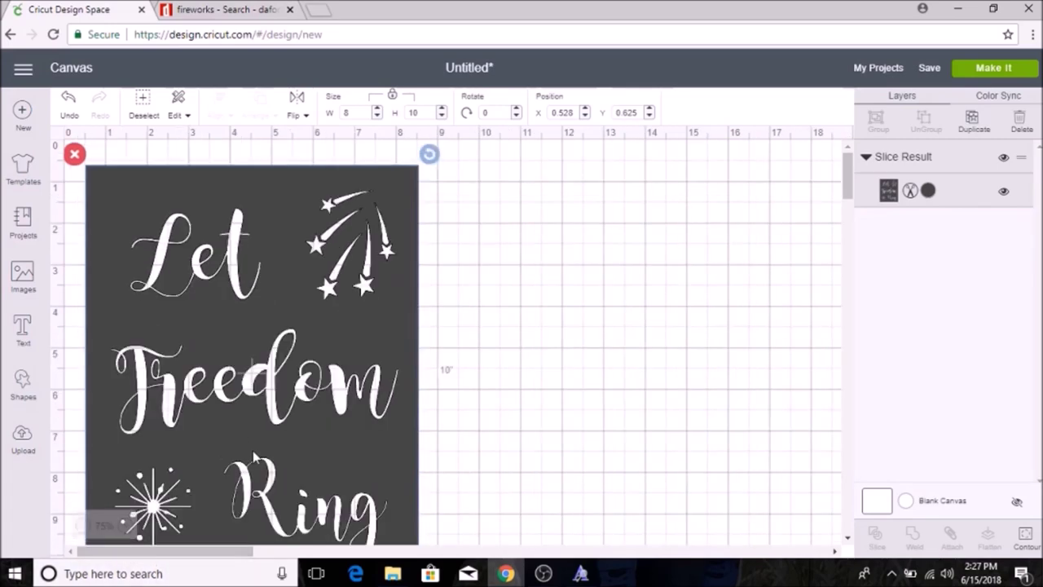
pyautogui.click(83, 527)
pyautogui.moveTo(209, 375); pyautogui.dragTo(206, 379)
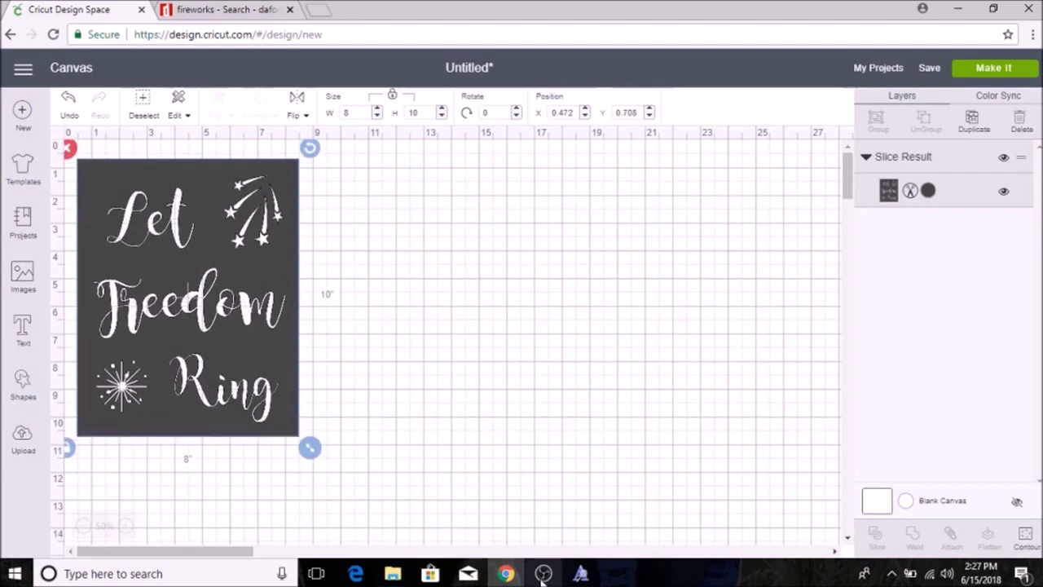
# Step: Send the stencil to cut preparation, checking its layout on the 12 x 12 in. mat, and continue to the machine setup
pyautogui.moveTo(542, 579)
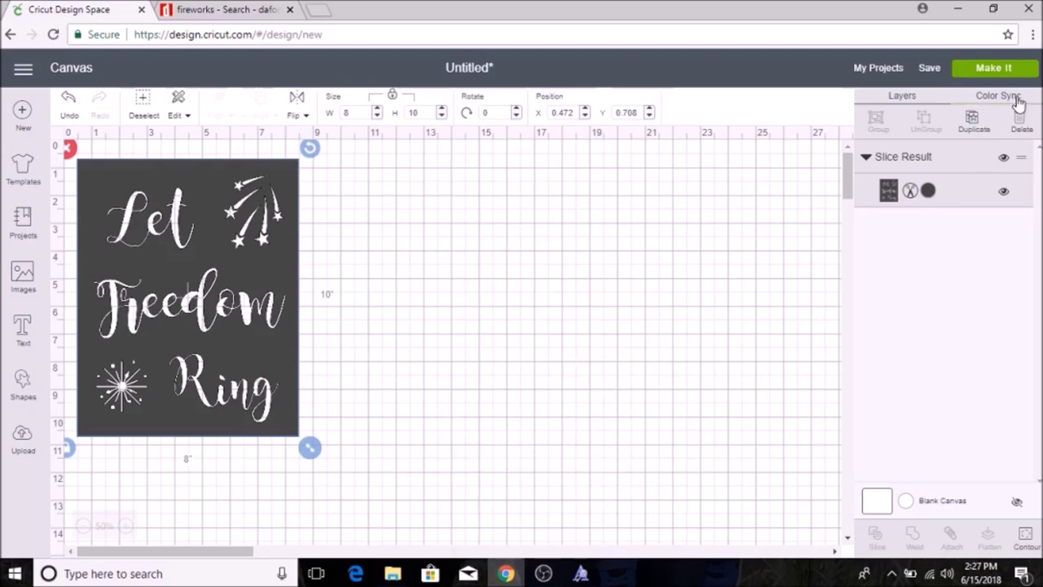
pyautogui.click(1009, 68)
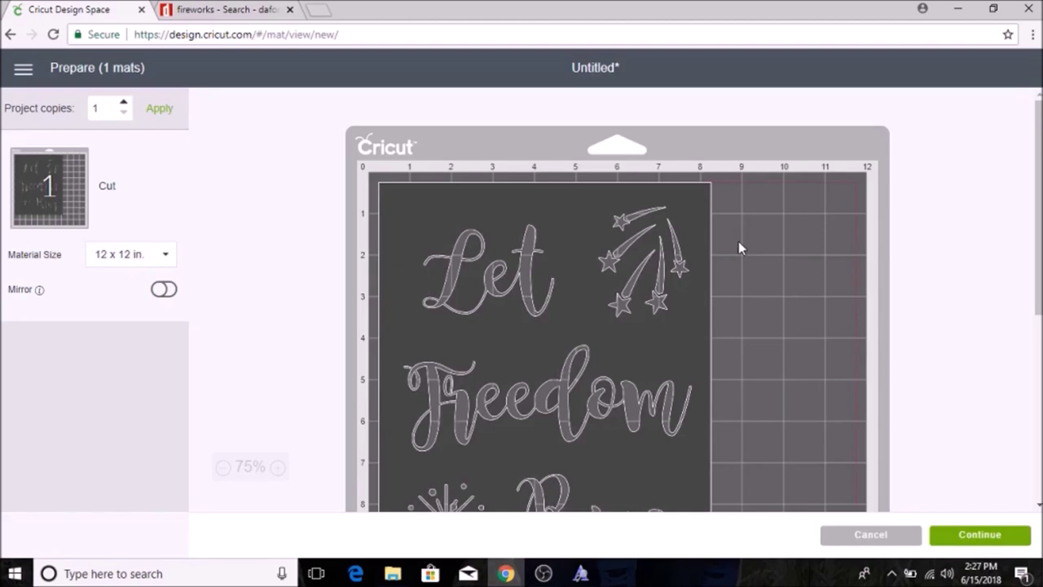
pyautogui.scroll(-2, 950, 326)
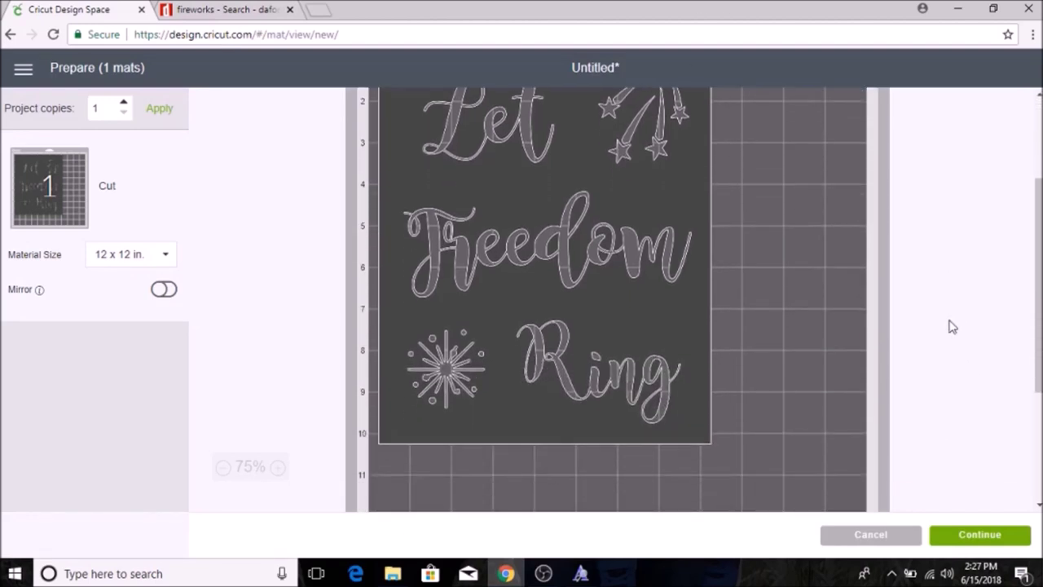
pyautogui.scroll(-1, 950, 326)
pyautogui.scroll(4, 951, 326)
pyautogui.scroll(-1, 951, 326)
pyautogui.scroll(1, 950, 326)
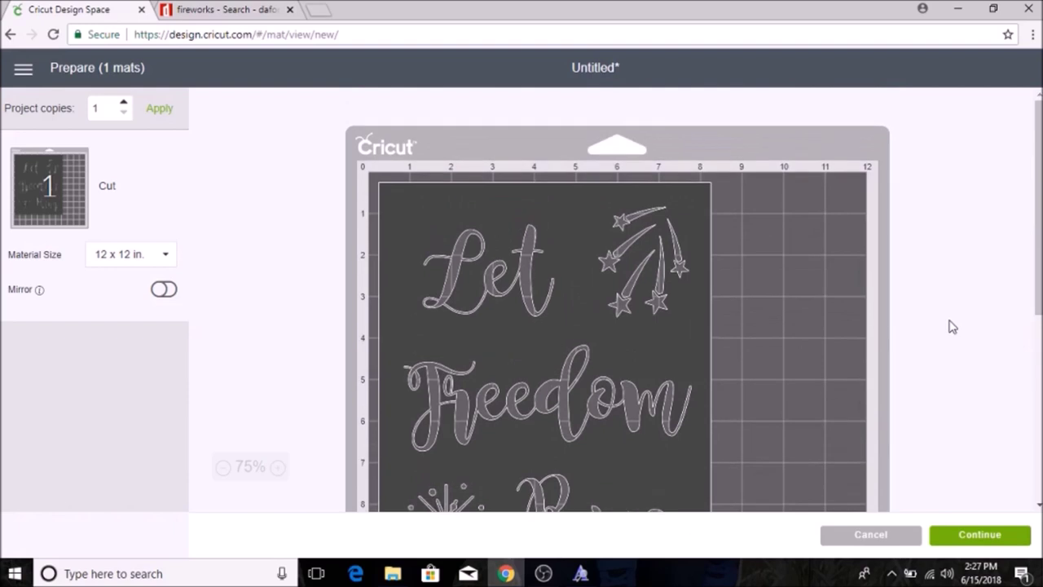
pyautogui.click(1002, 538)
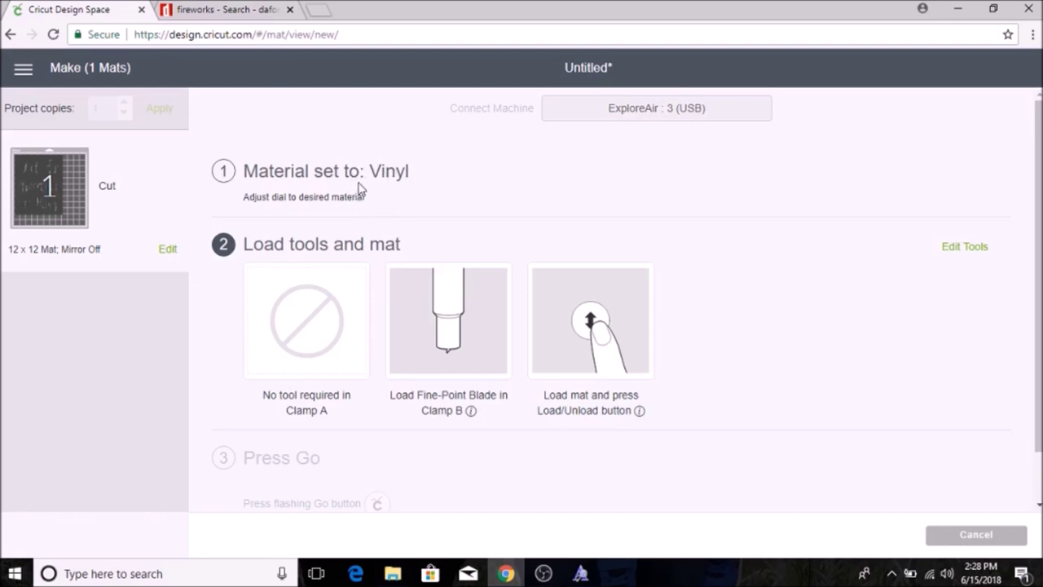
pyautogui.moveTo(537, 574)
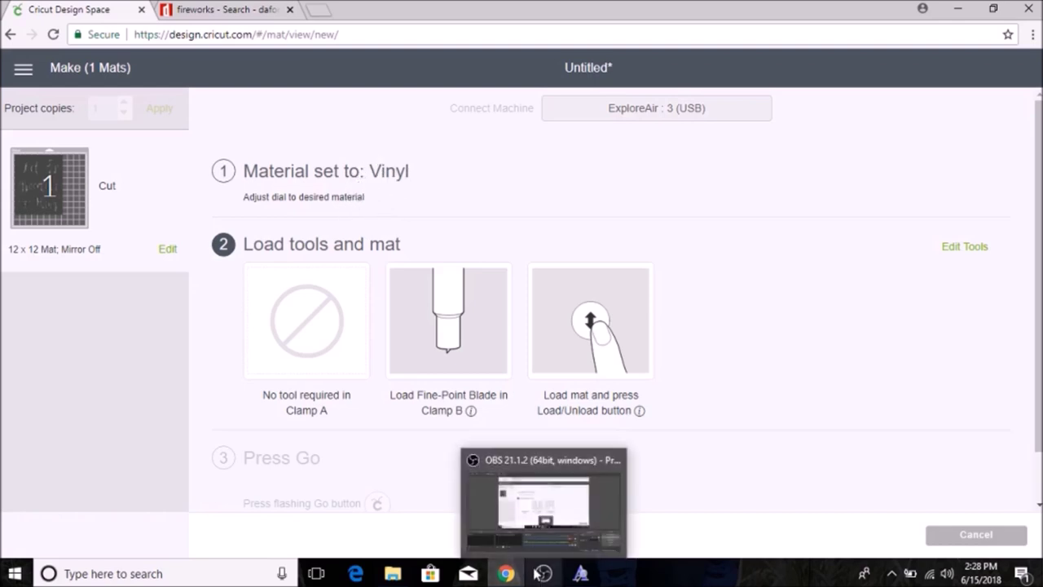